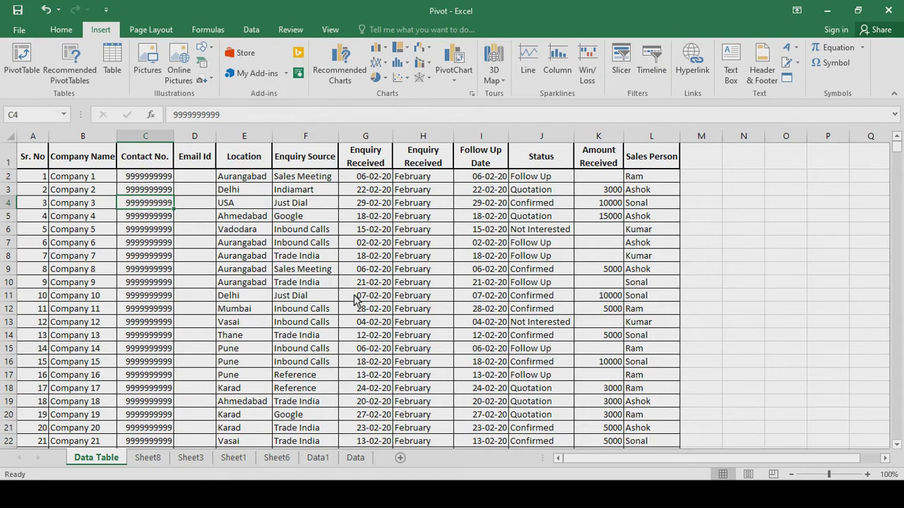
Step: Convert the data range A1:L2943 on the Data Table sheet into a table with headers
key(ctrl+Home)
click(145, 190)
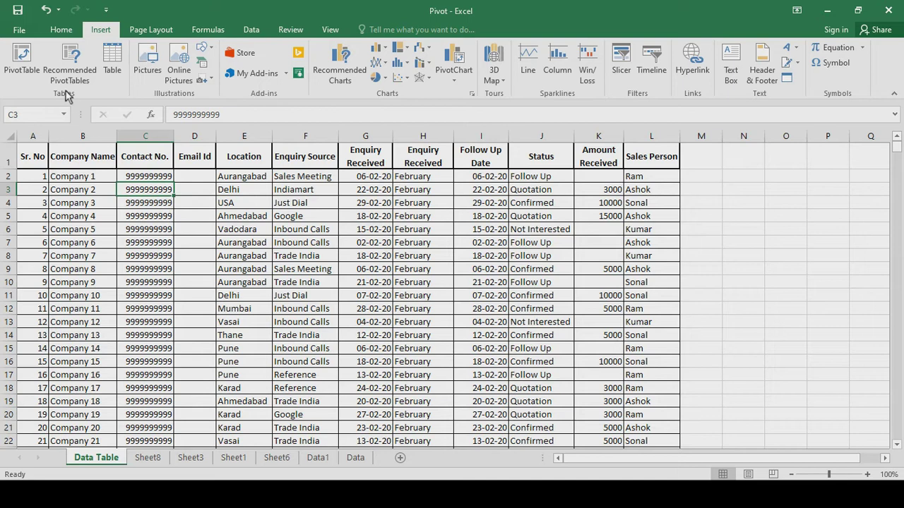
click(115, 61)
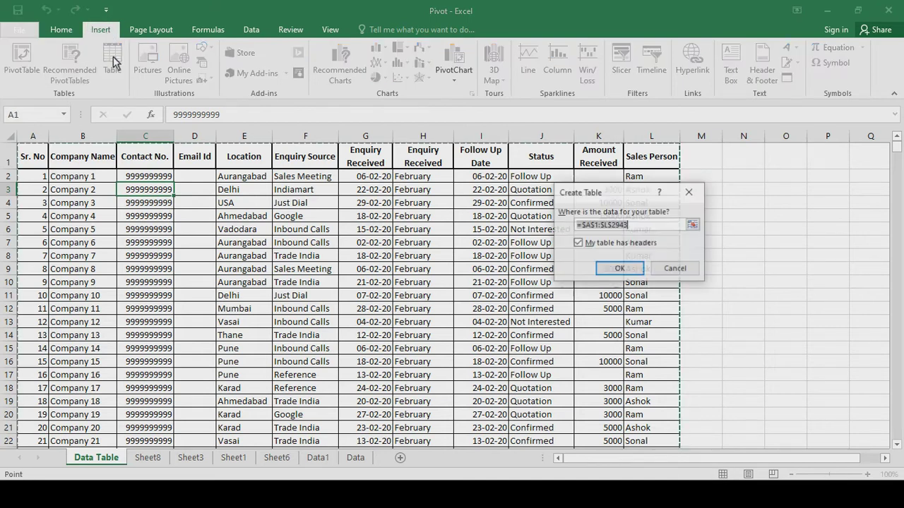
click(621, 269)
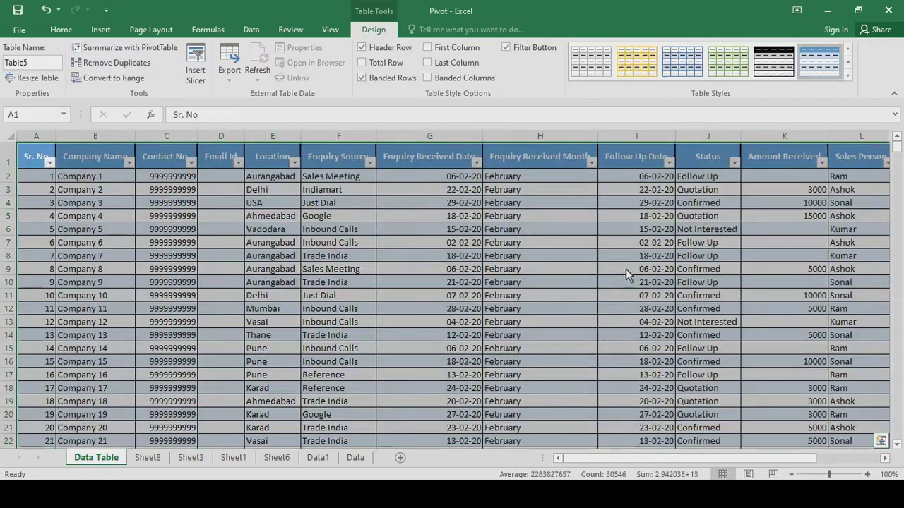
click(178, 258)
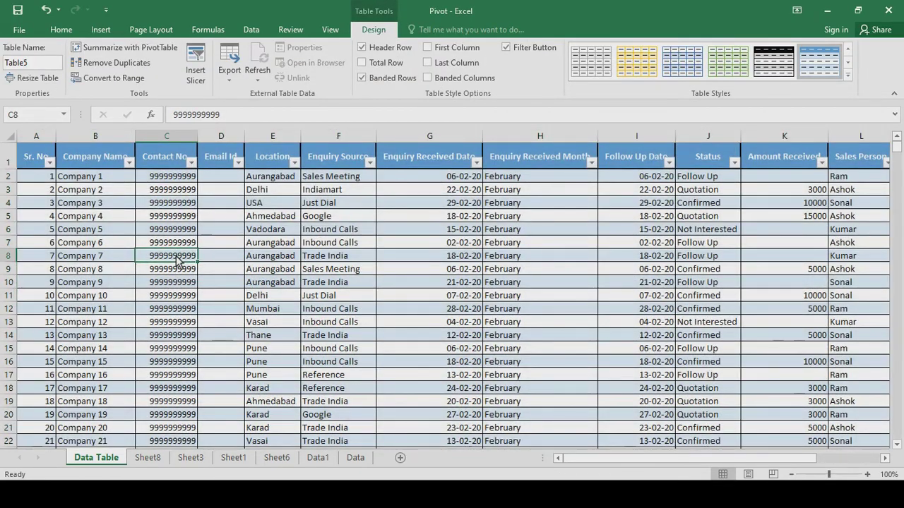
key(ctrl+Down)
key(Down)
key(ctrl+Up)
key(ctrl+Up)
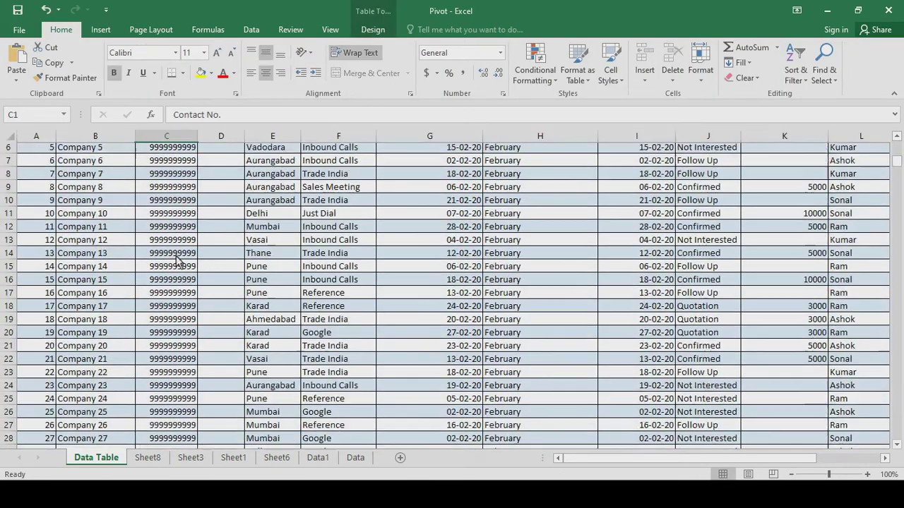
Step: Create a pivot table from Table5 on a new worksheet
click(101, 32)
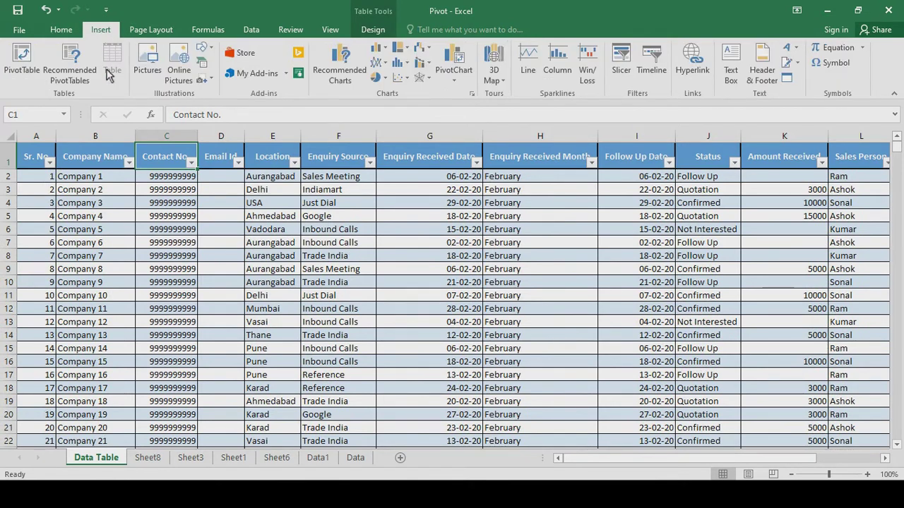
click(161, 244)
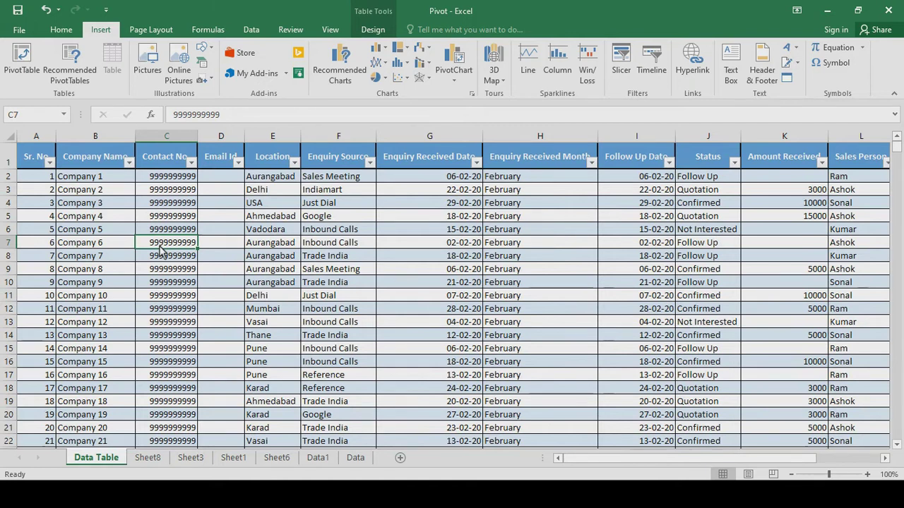
click(26, 57)
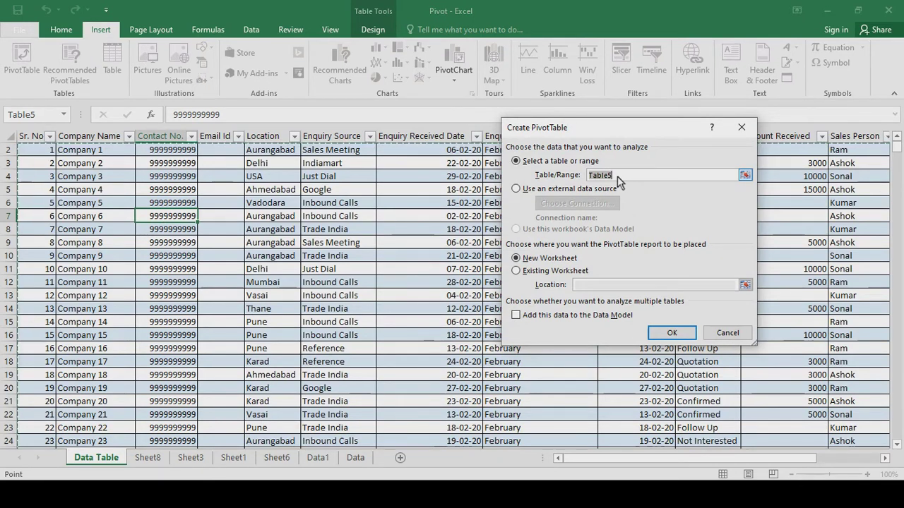
click(669, 332)
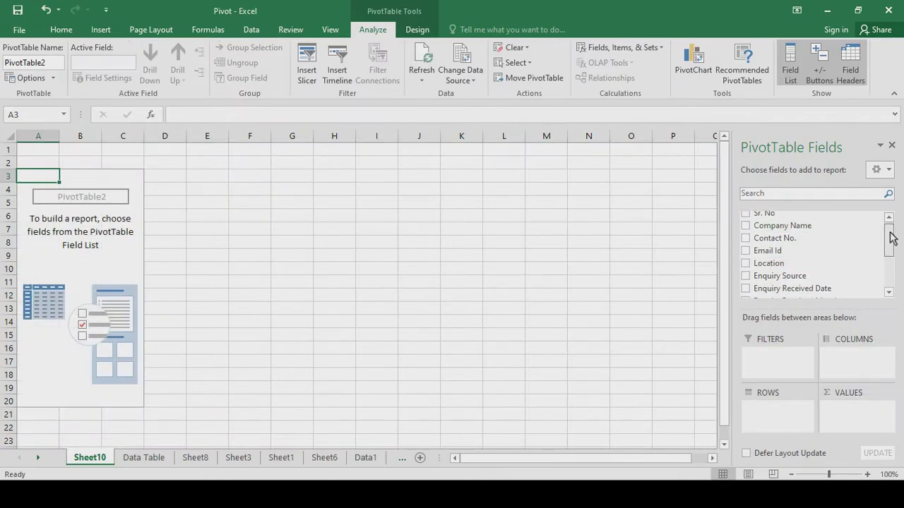
Step: Add Sales Person to the pivot table's rows and Status to its columns
drag(889, 229, 901, 302)
drag(774, 274, 782, 425)
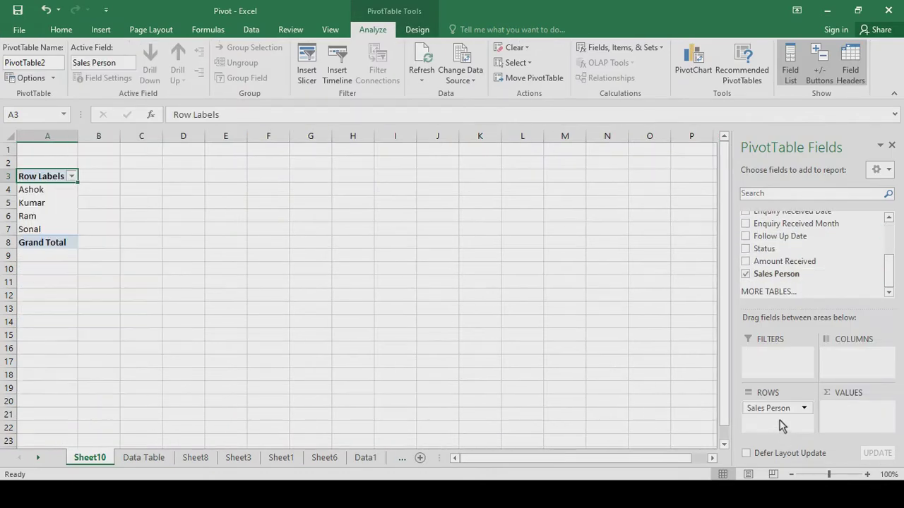
drag(889, 268, 888, 228)
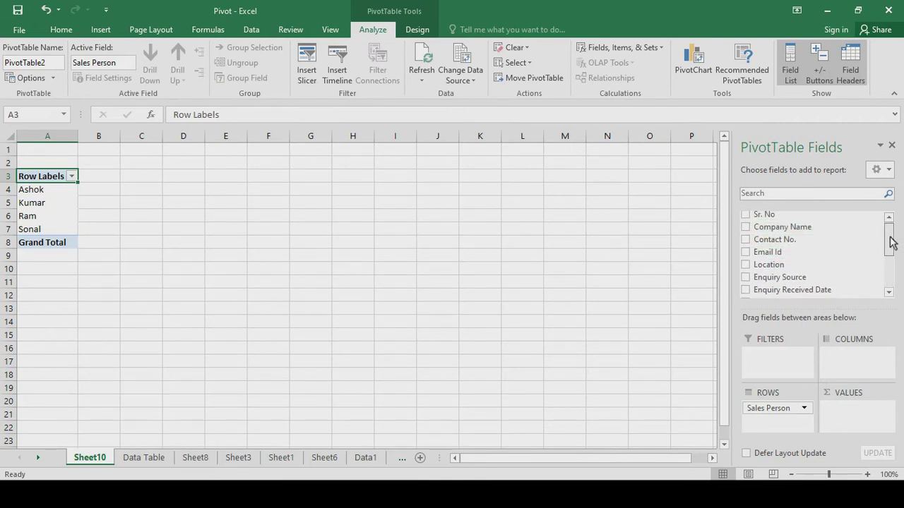
drag(892, 228, 891, 271)
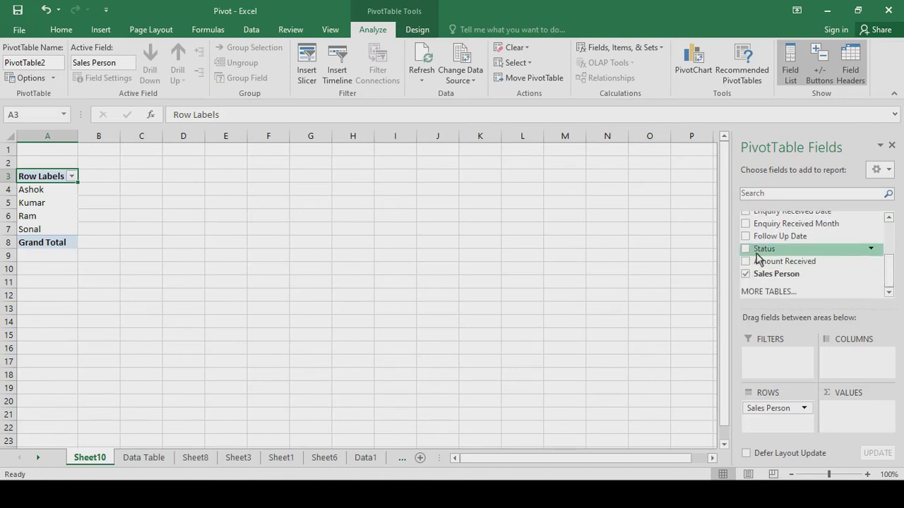
drag(758, 254, 840, 353)
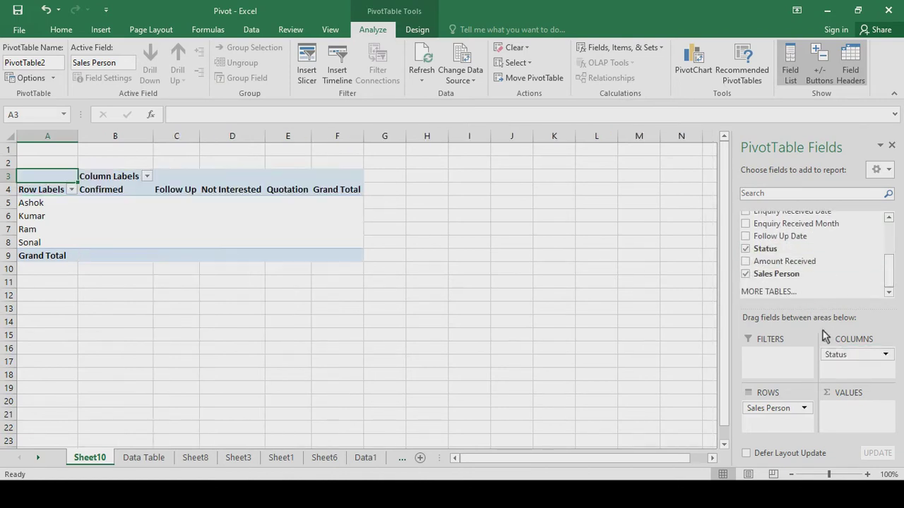
Step: Add Amount Received to the pivot table's values and summarize it by Sum
drag(780, 262, 851, 425)
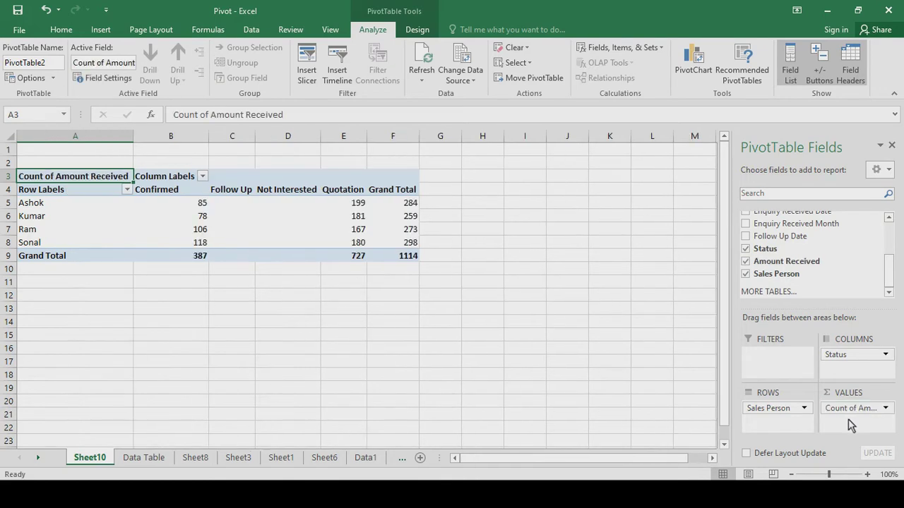
click(884, 408)
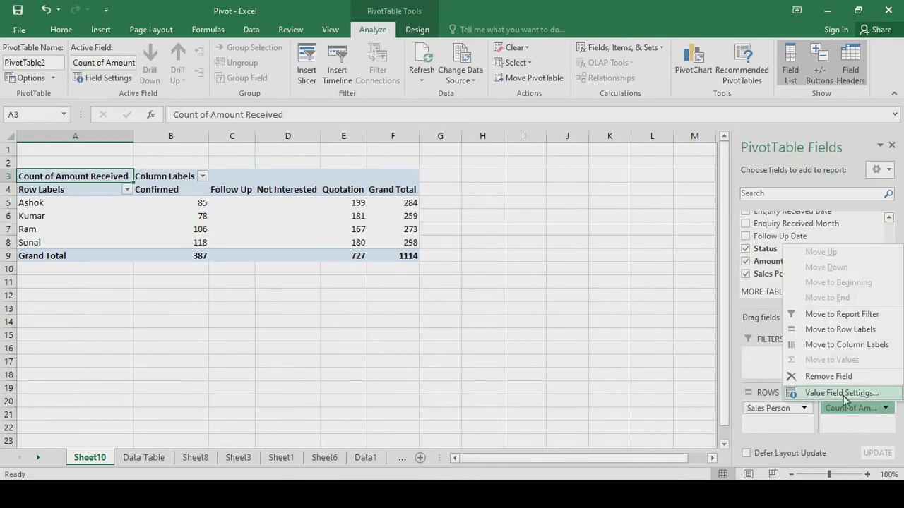
click(812, 394)
click(607, 245)
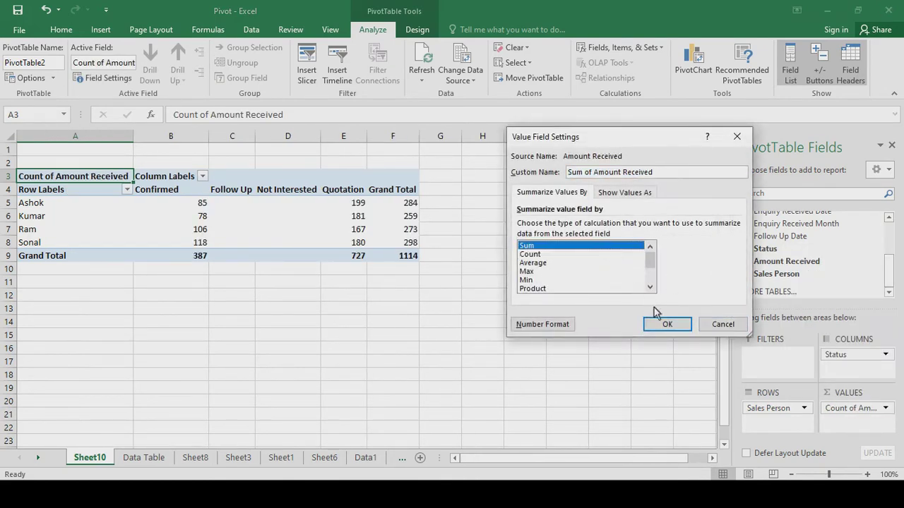
click(668, 327)
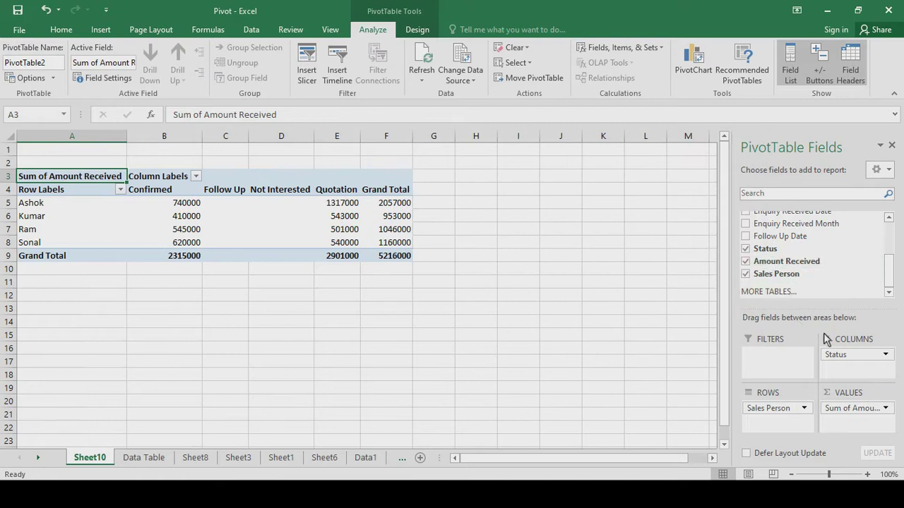
Step: Move Status to the pivot table's filters and add Enquiry Source to its columns
drag(858, 360, 776, 365)
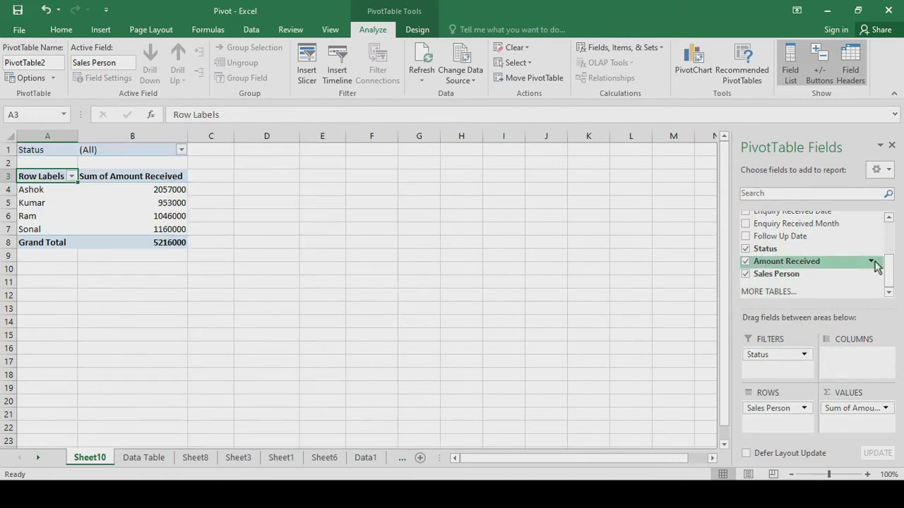
drag(885, 273, 890, 245)
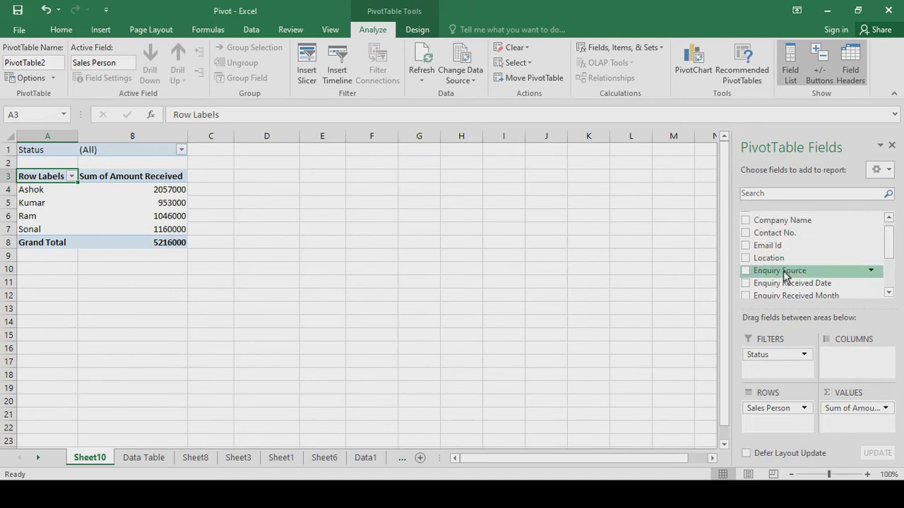
drag(845, 395, 852, 368)
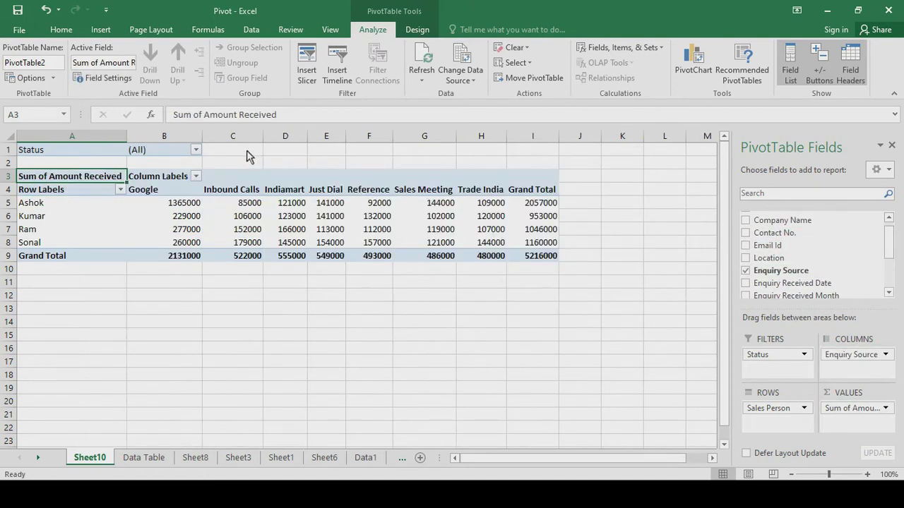
Step: Filter the pivot table to show only the Confirmed status
click(196, 150)
click(79, 191)
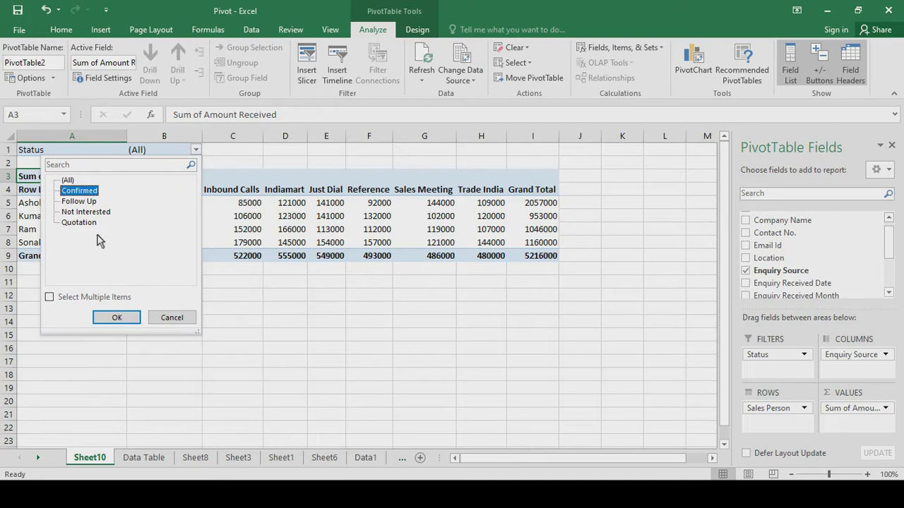
click(130, 317)
click(350, 323)
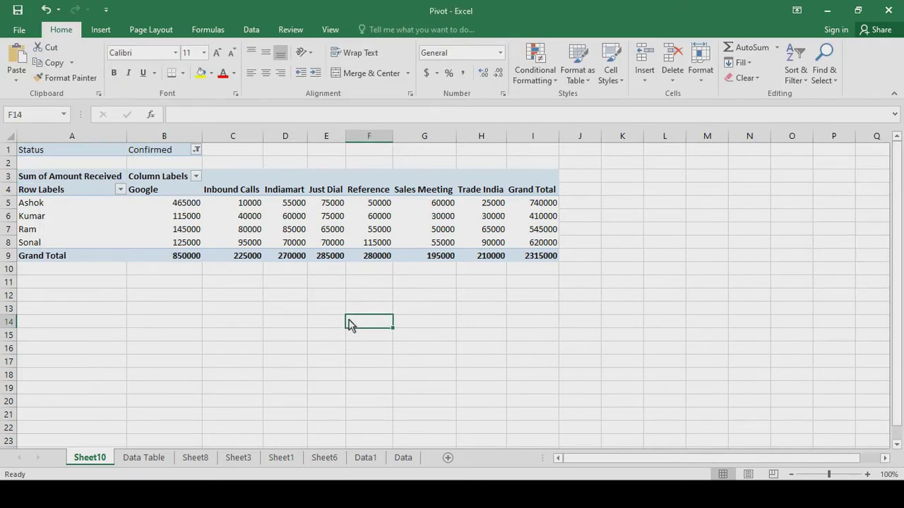
key(ctrl+Left)
key(ctrl+Up)
key(ctrl+Up)
key(ctrl+Up)
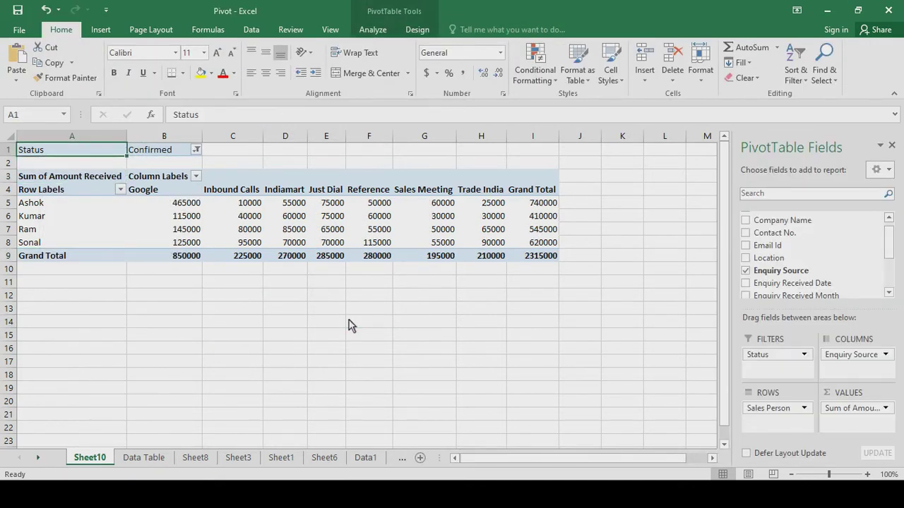
Step: Copy the last record of the Data Table sheet, row 2943 from Sr. No to Sales Person
click(133, 460)
click(150, 418)
key(ctrl+Left)
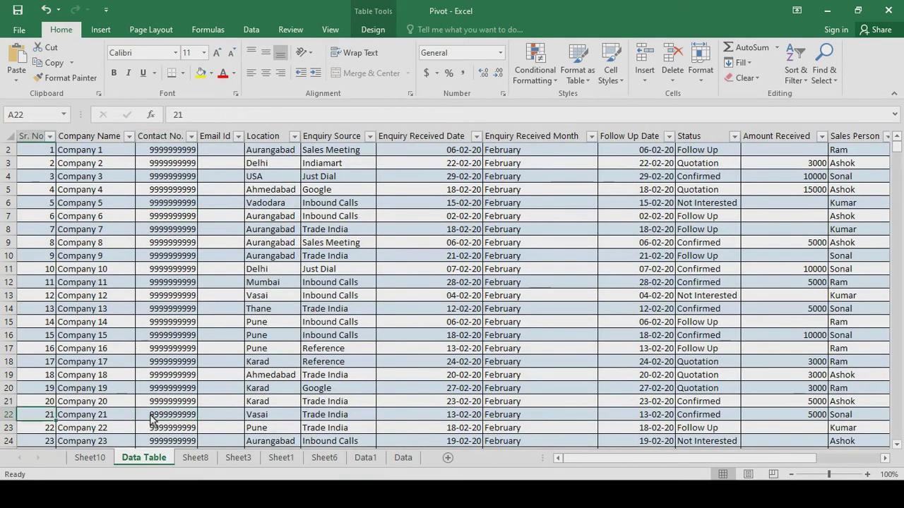
key(ctrl+Down)
key(Down)
key(Down)
key(Down)
key(Up)
key(Up)
key(Up)
key(Up)
key(Down)
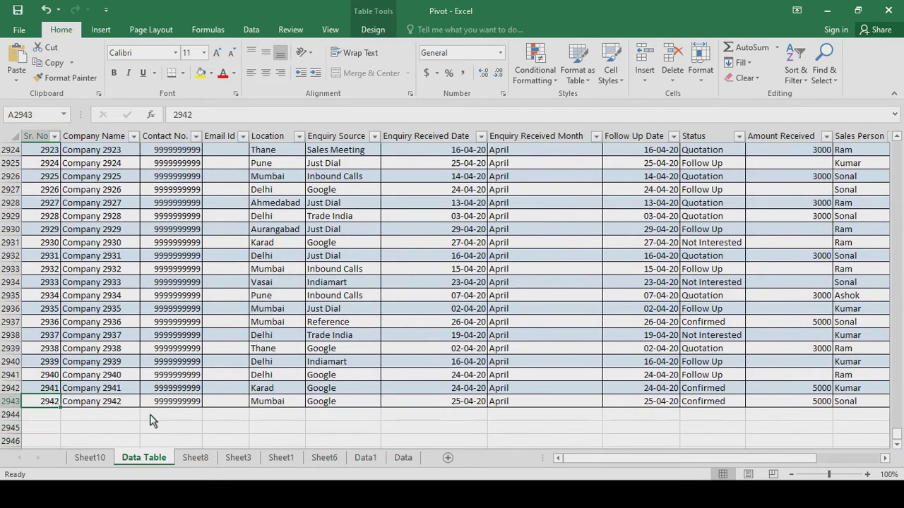
key(shift+Right)
key(shift+Right)
key(shift+Right)
key(shift+Right)
key(shift+Right)
key(shift+Right)
key(shift+Right)
key(shift+Right)
key(shift+Right)
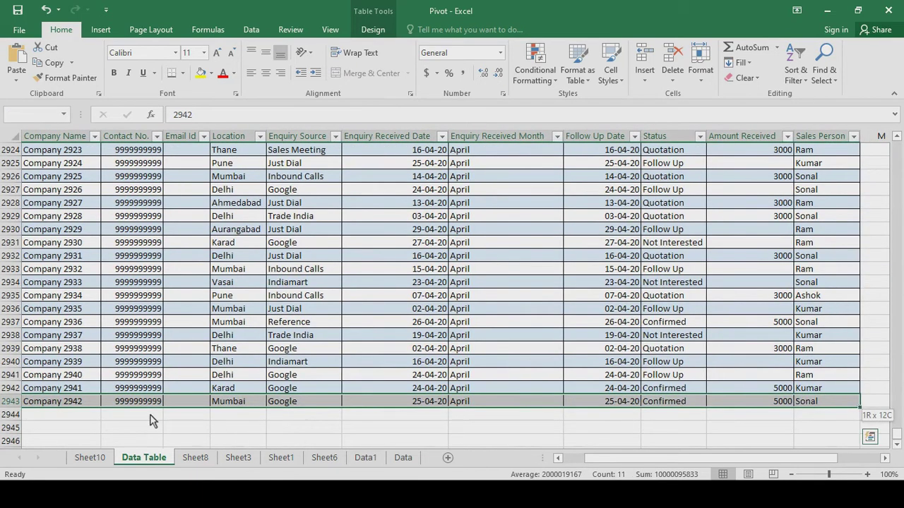
key(shift+Right)
key(shift+Right)
key(ctrl+c)
Step: Paste the copied record into the five empty rows 2944 to 2948 directly below the table
key(Down)
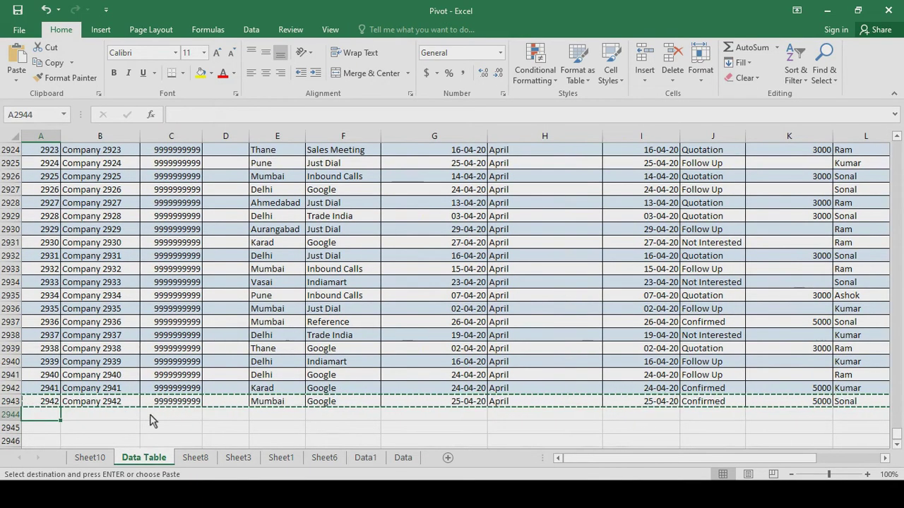
key(shift+Down)
key(shift+Down)
key(shift+Down)
key(shift+Down)
key(shift+Down)
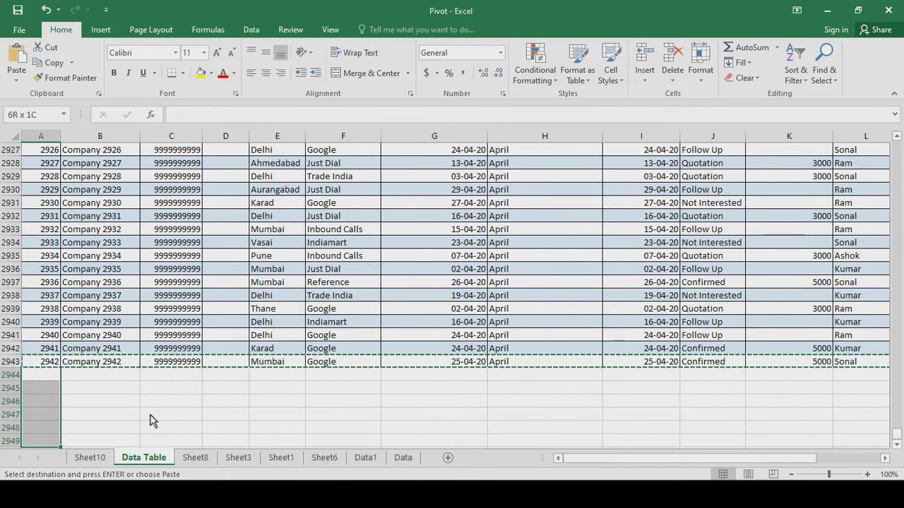
key(shift+Up)
key(ctrl+v)
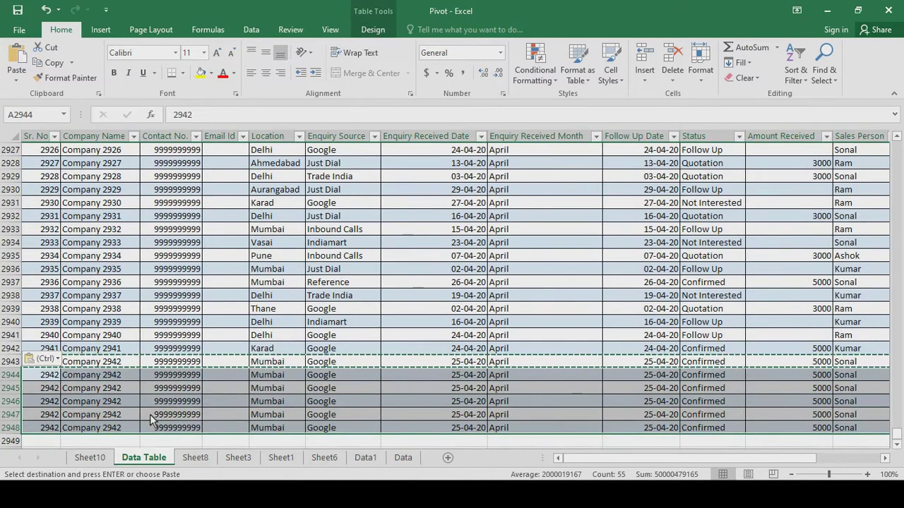
Step: Enter a new sales person's name in the Sales Person column of the first pasted row, cell L2944
key(Right)
key(Right)
key(Right)
key(Right)
key(Right)
key(Right)
key(Right)
key(Right)
key(Right)
key(Right)
key(Right)
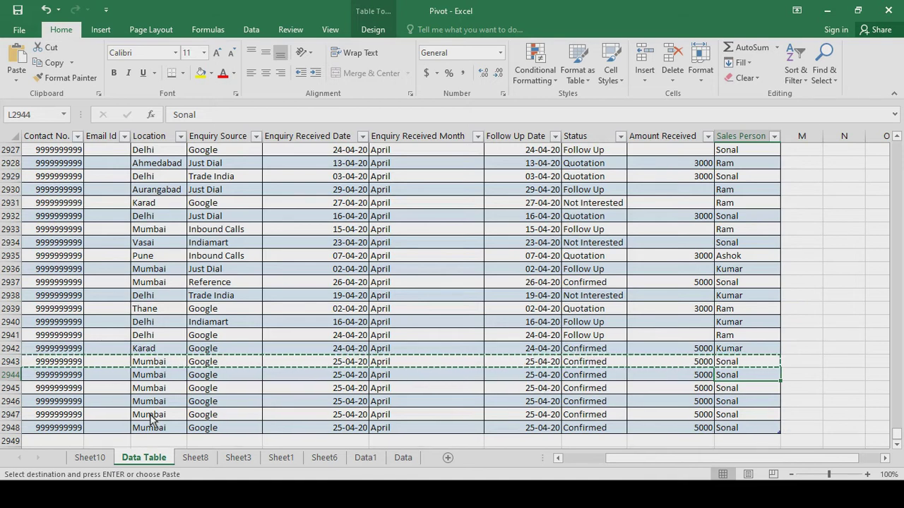
text(Akash)
key(ctrl+Return)
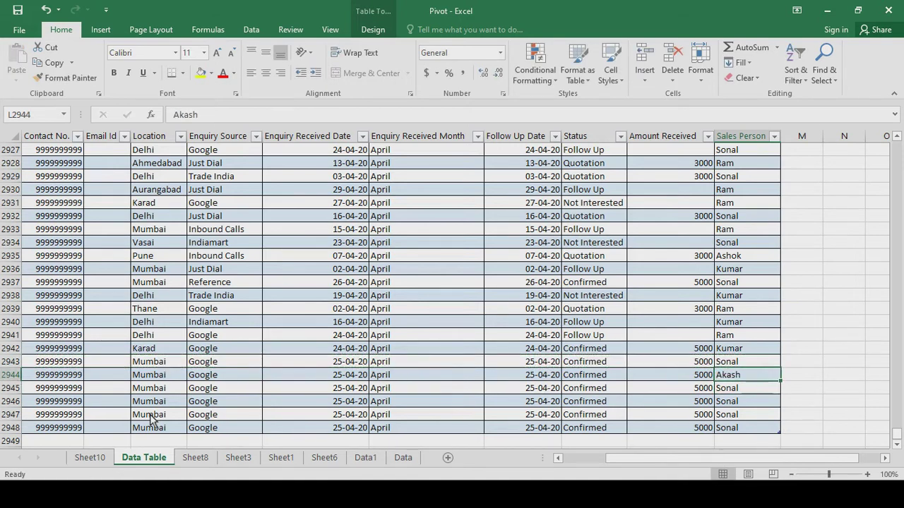
Step: Copy the new sales person's name from L2944 into cells L2945 to L2948
key(ctrl+c)
key(Down)
key(shift+Down)
key(shift+Down)
key(shift+Down)
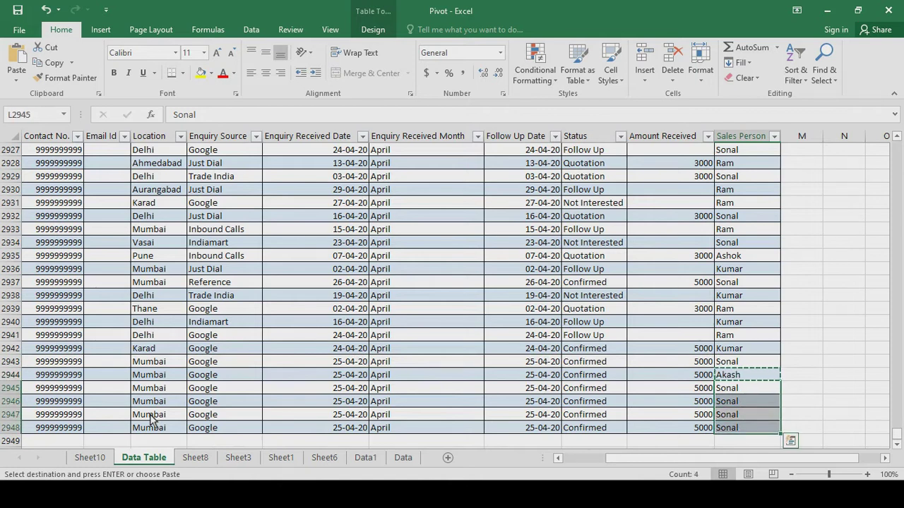
key(ctrl+v)
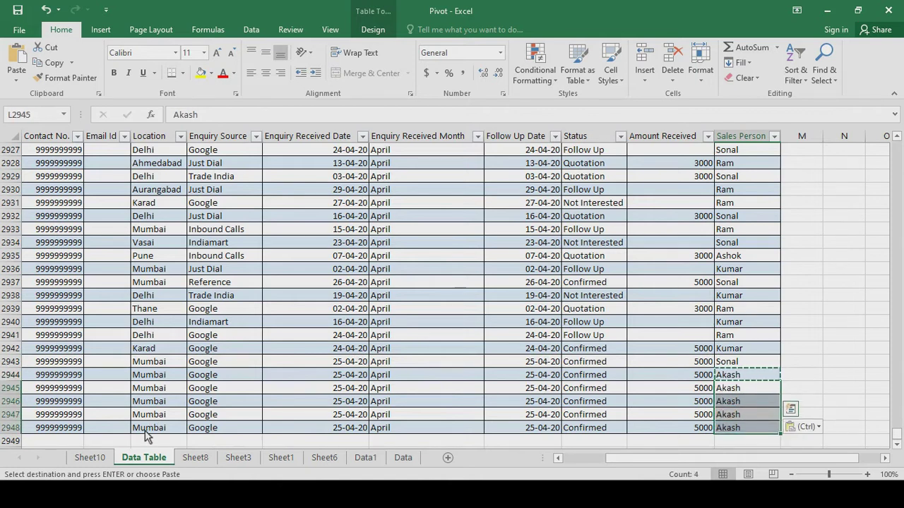
Step: Refresh the pivot table on Sheet10 so that it takes in the records added to the data table
click(90, 458)
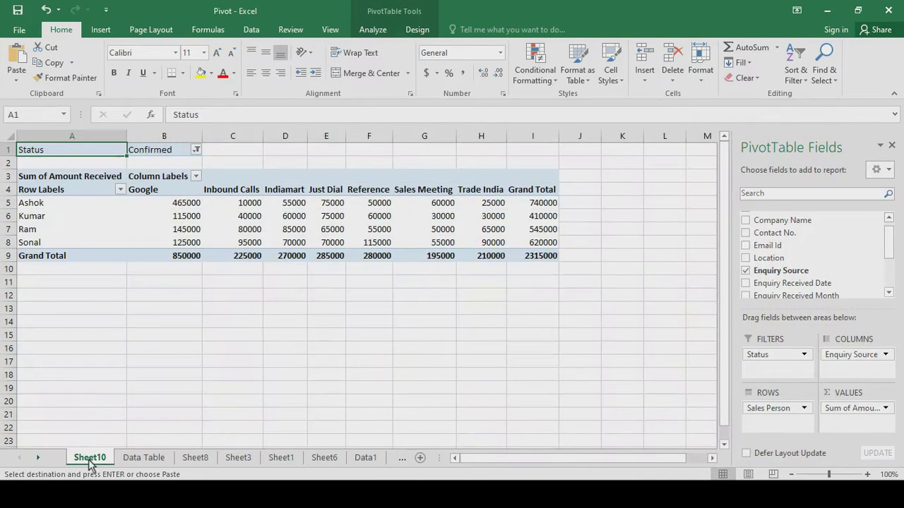
click(372, 220)
right_click(372, 220)
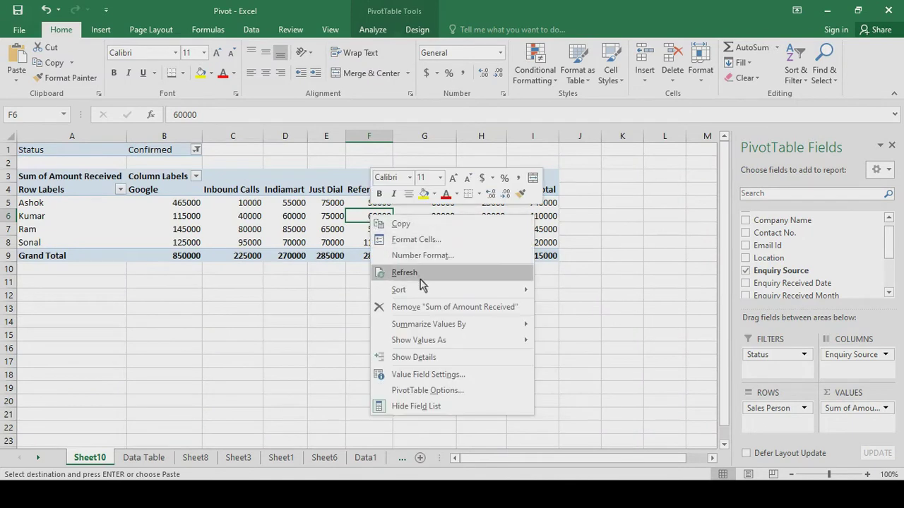
click(420, 277)
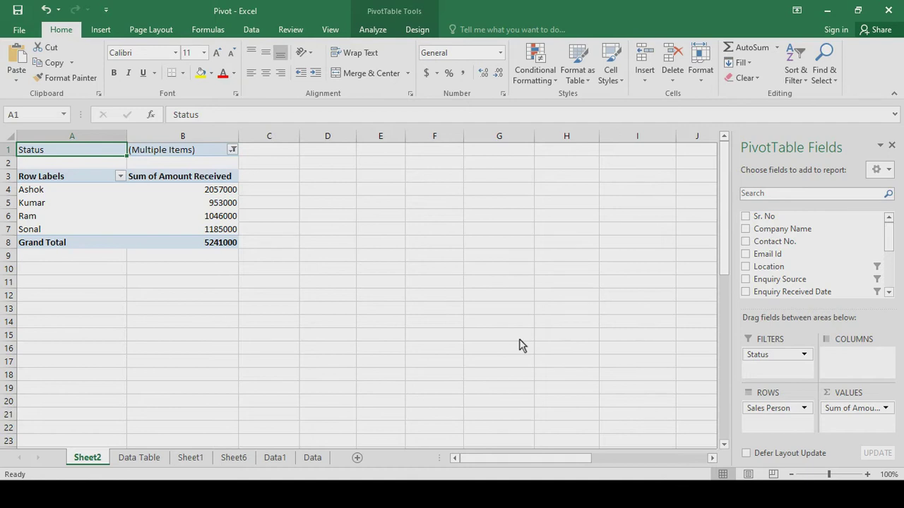
Step: Start a calculated field named Average Sale for the pivot table on Sheet2
key(Down)
key(Right)
key(Down)
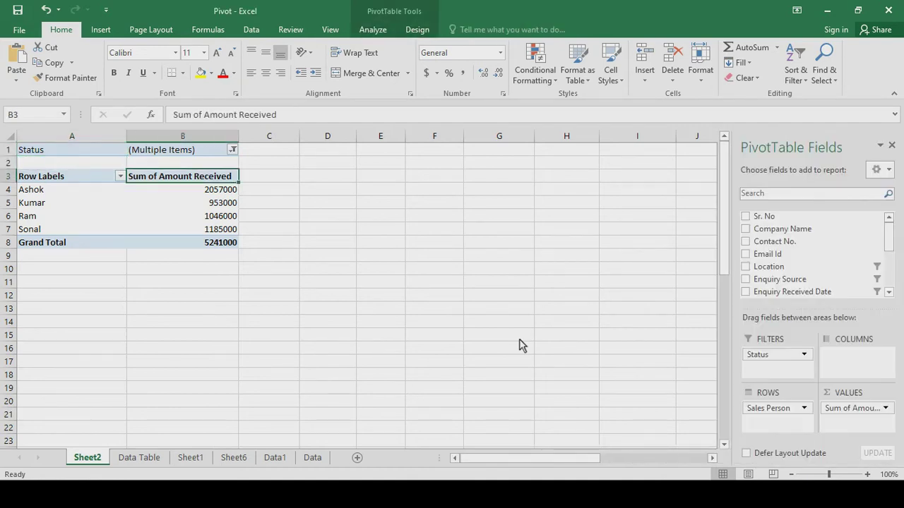
key(Down)
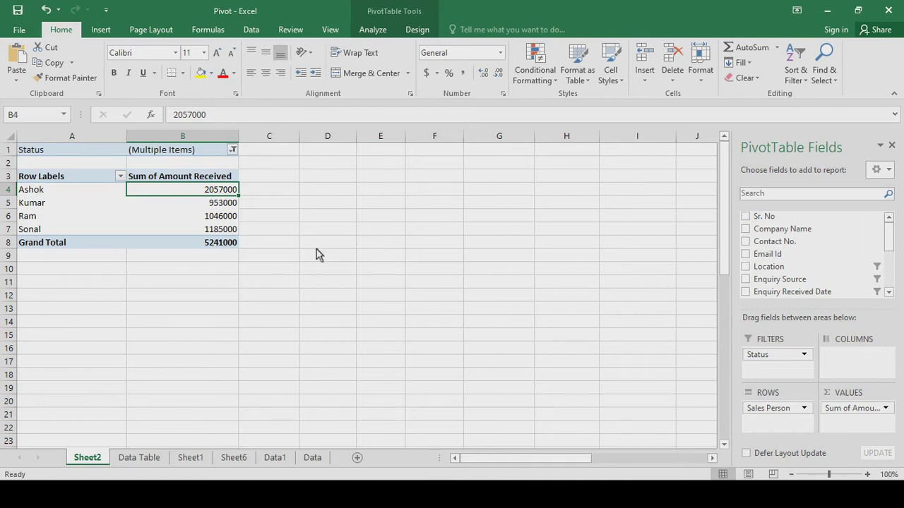
mouse_move(201, 197)
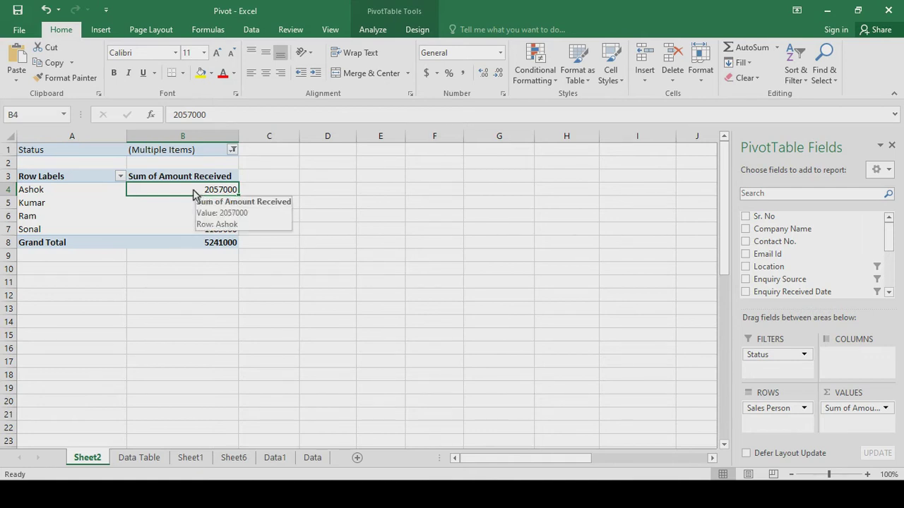
click(399, 13)
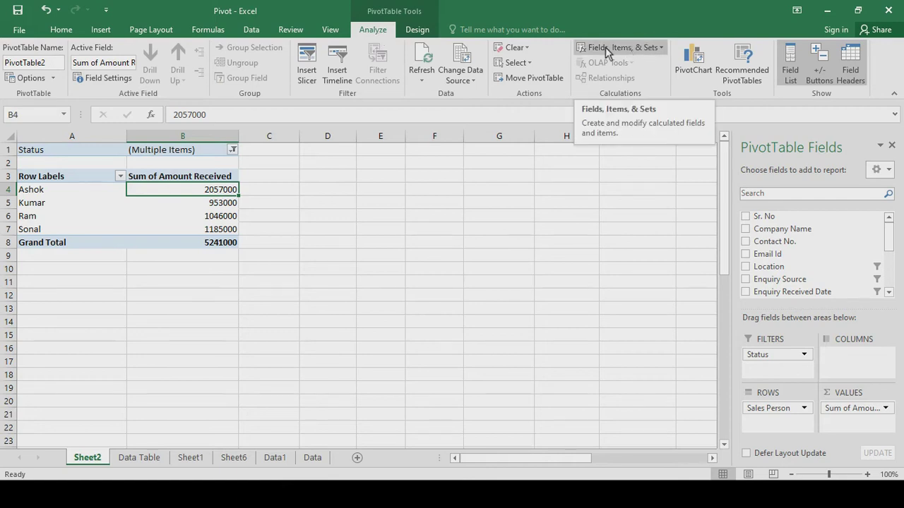
click(648, 56)
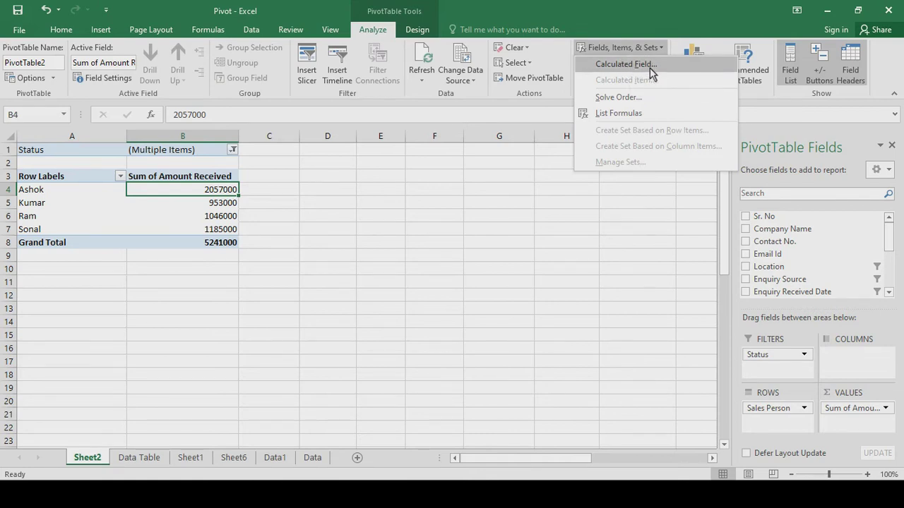
click(649, 67)
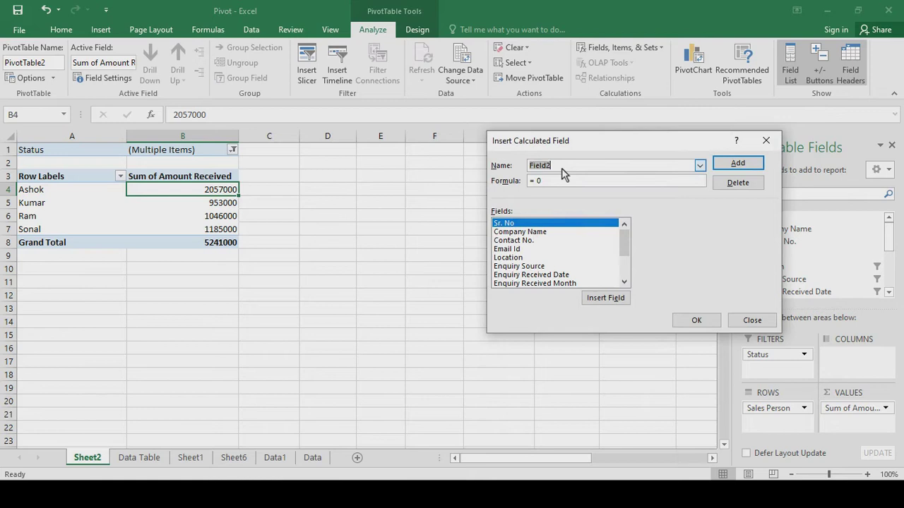
text(Average Sale)
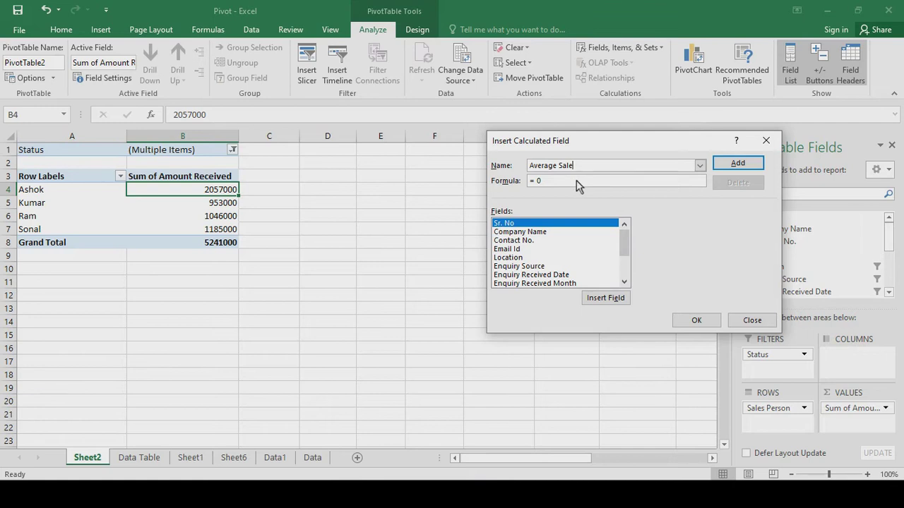
Step: Define the calculated field's formula as 'Amount Received'/3 and add the field to the pivot table
click(576, 180)
drag(625, 244, 628, 279)
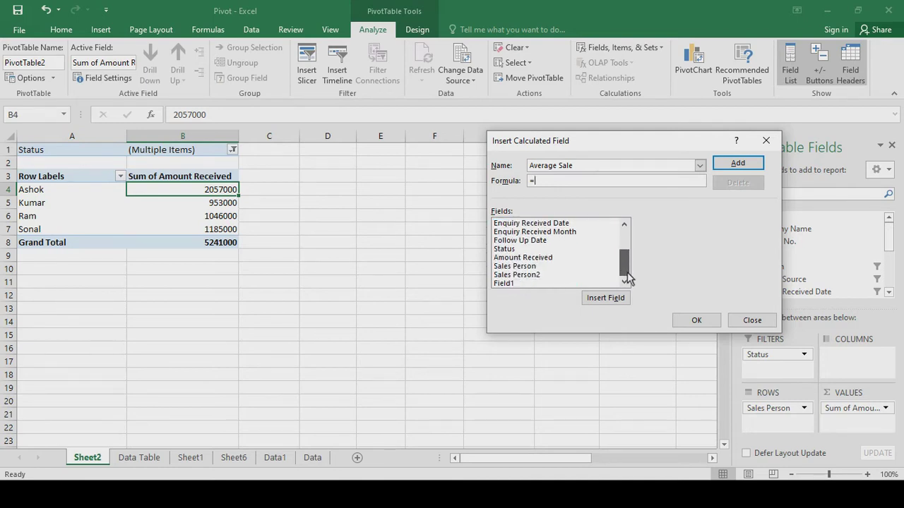
click(537, 258)
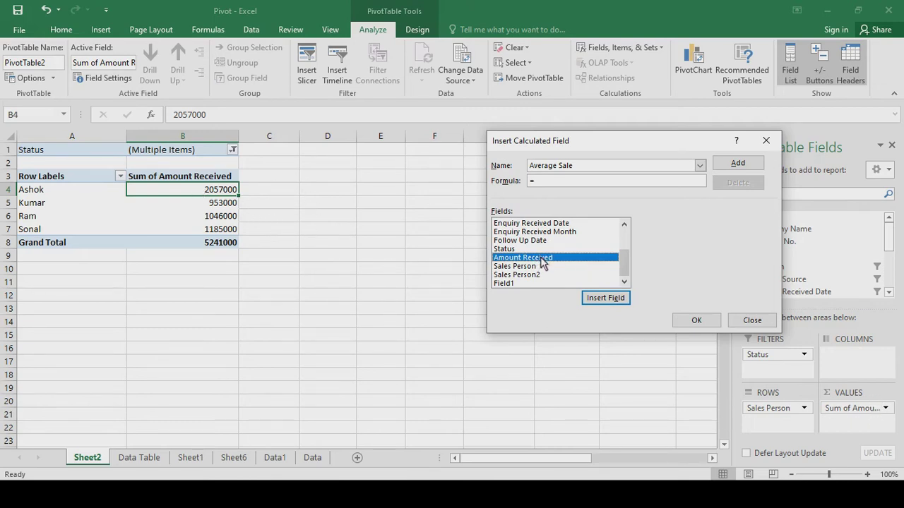
click(598, 299)
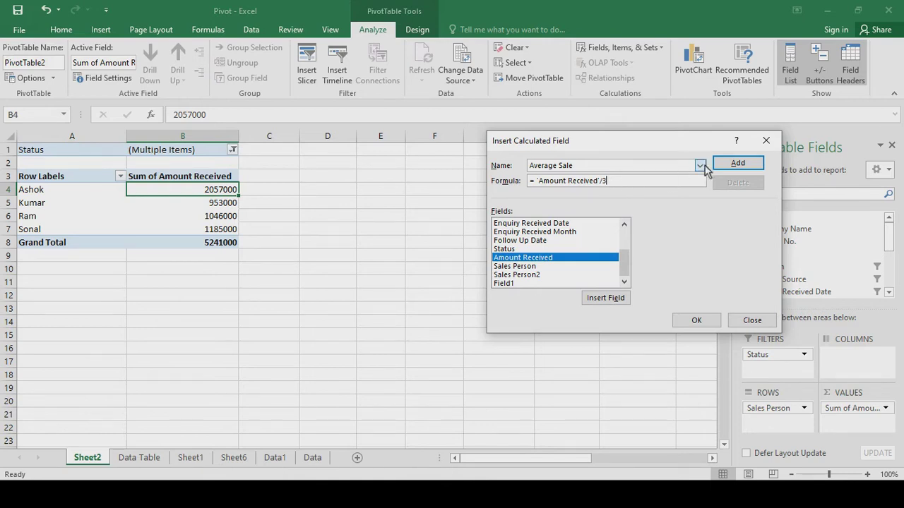
click(741, 163)
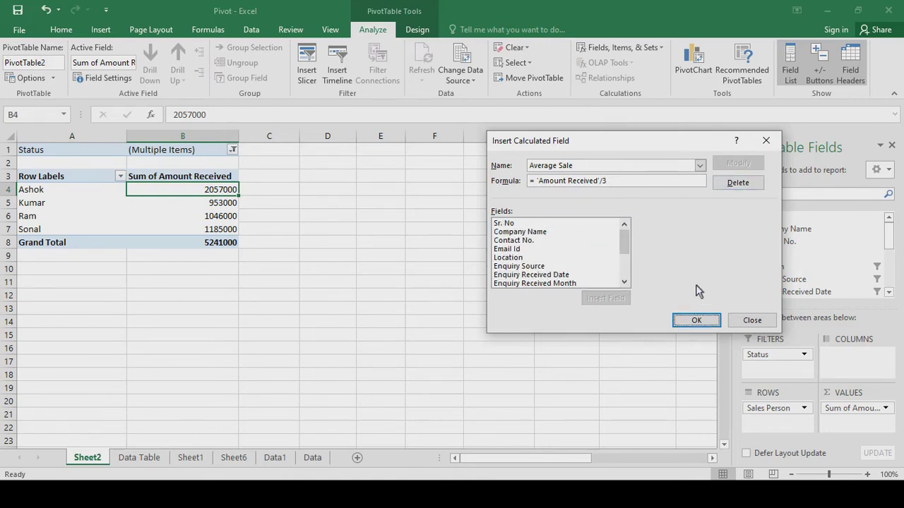
click(696, 321)
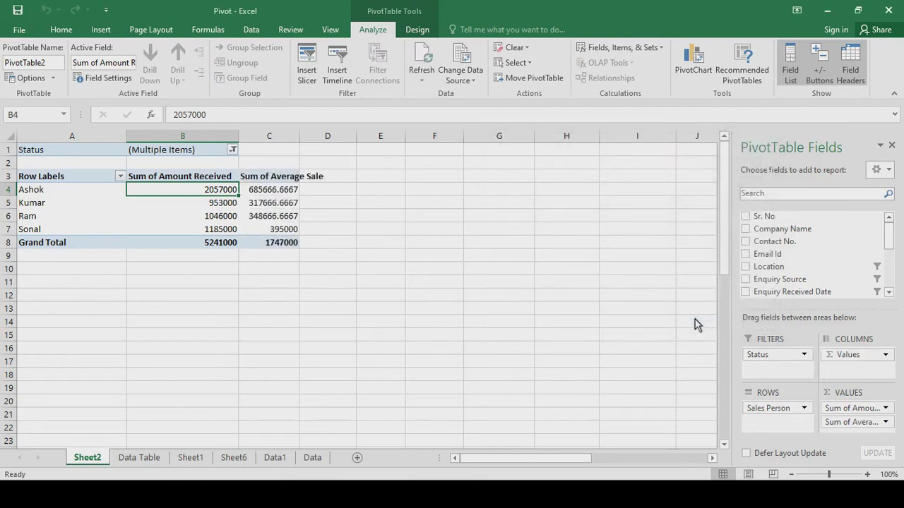
Step: Widen column C to fit its Sum of Average Sale heading and format the values in C4:C7 with no decimals
drag(299, 137, 333, 145)
drag(300, 192, 305, 235)
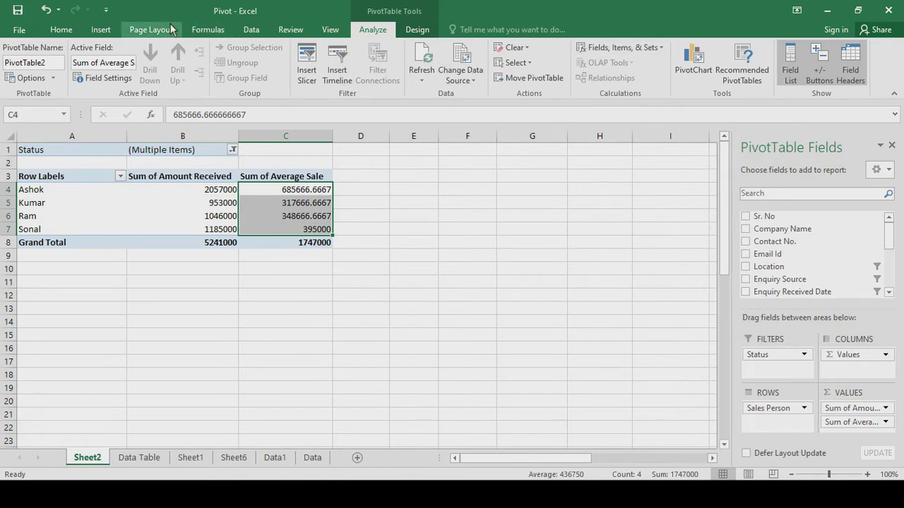
click(69, 29)
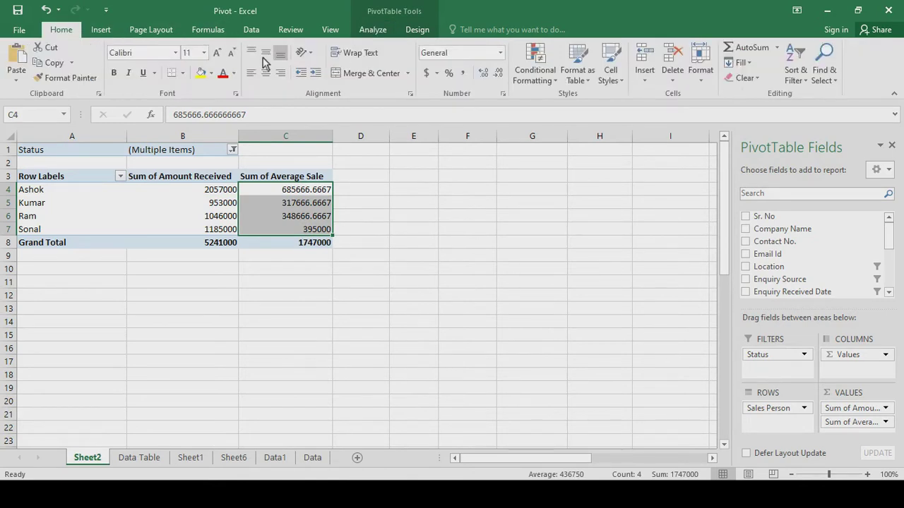
click(484, 73)
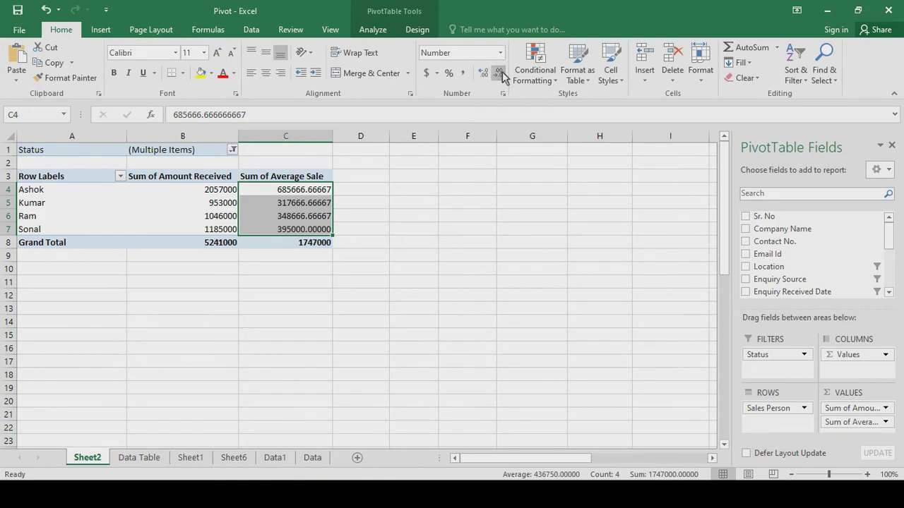
click(500, 72)
click(500, 73)
click(500, 73)
click(500, 73)
click(500, 73)
click(399, 233)
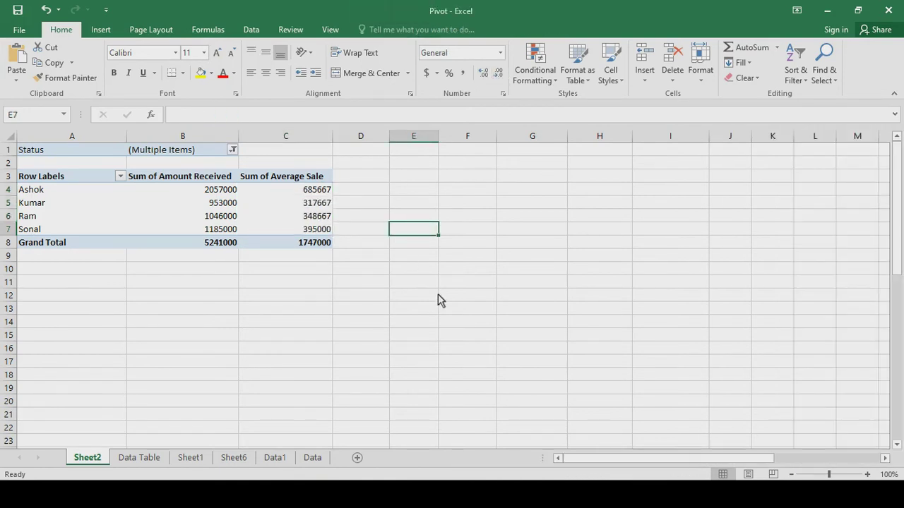
Step: Refresh the pivot table on Sheet2
right_click(202, 217)
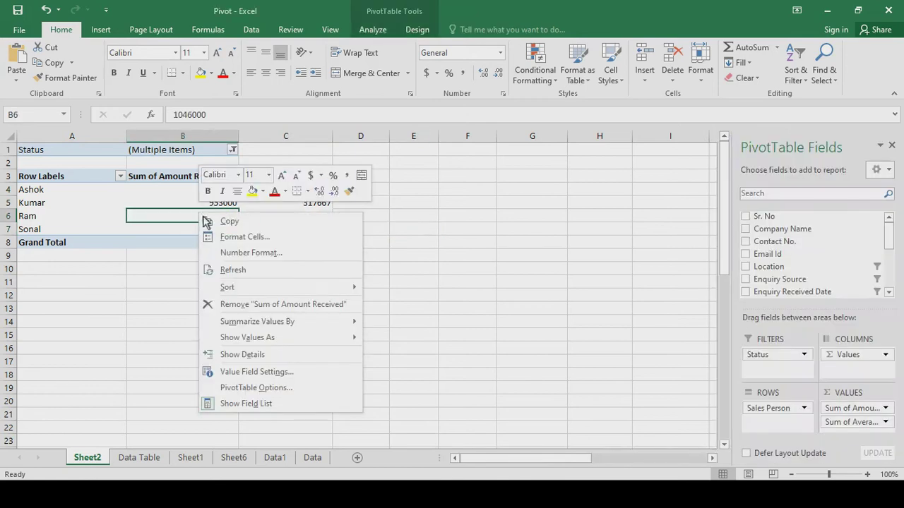
click(233, 270)
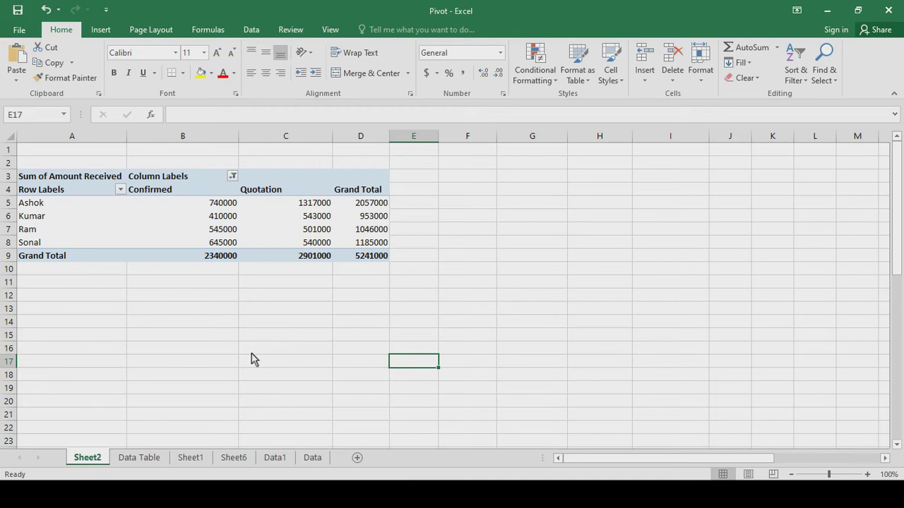
Step: Insert a Clustered Bar pivot chart of amount received by sales person and status, and place it beside the pivot table
click(291, 229)
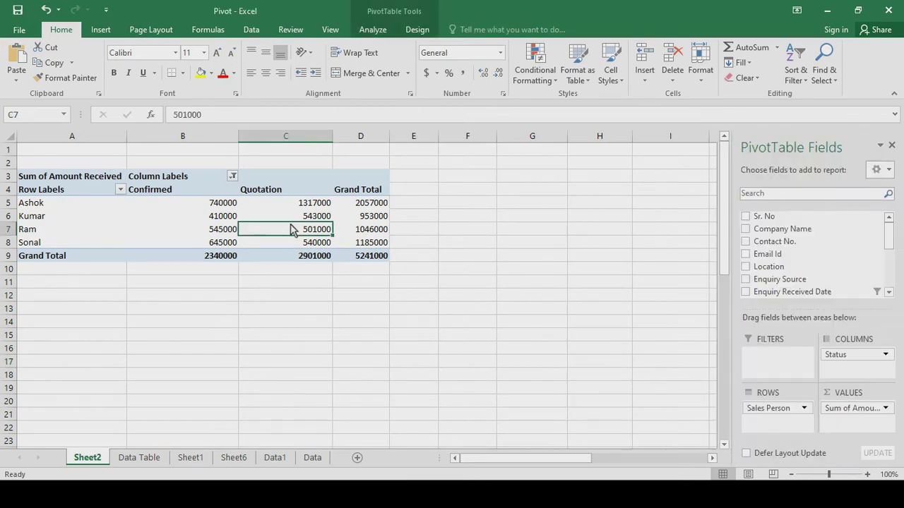
click(372, 29)
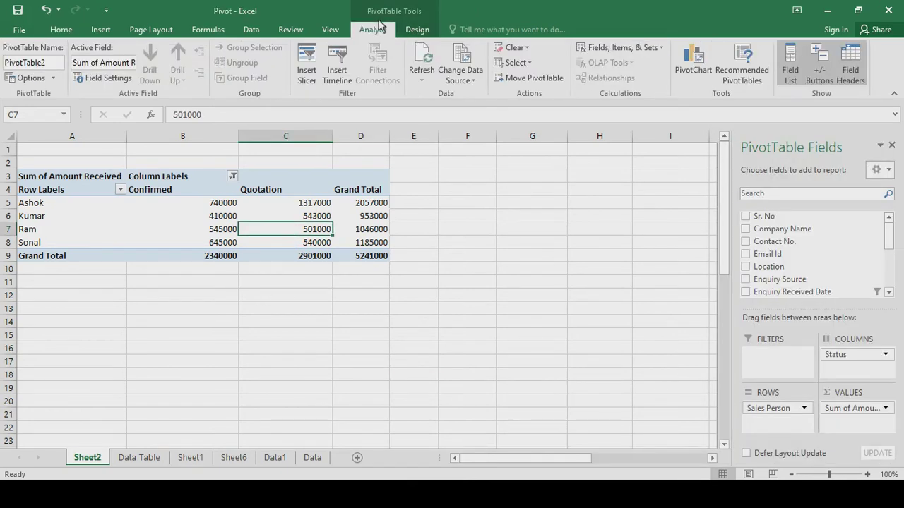
click(698, 63)
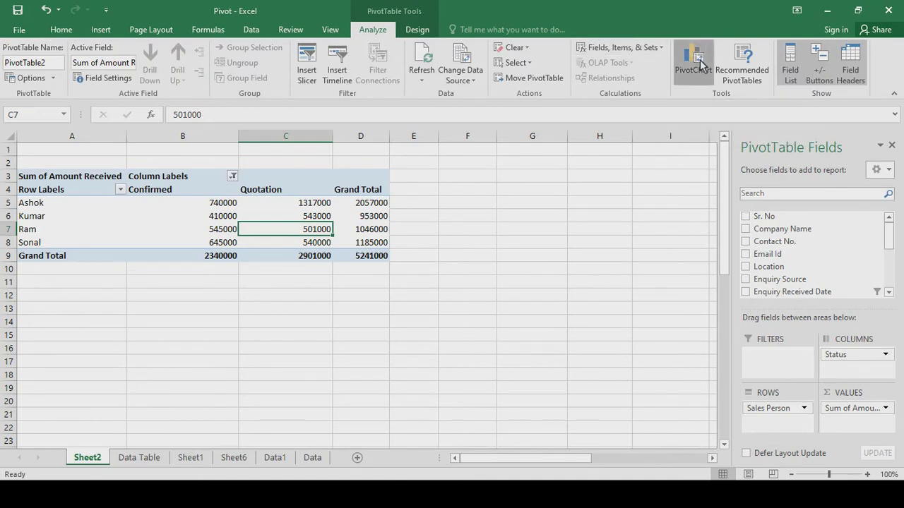
mouse_move(538, 232)
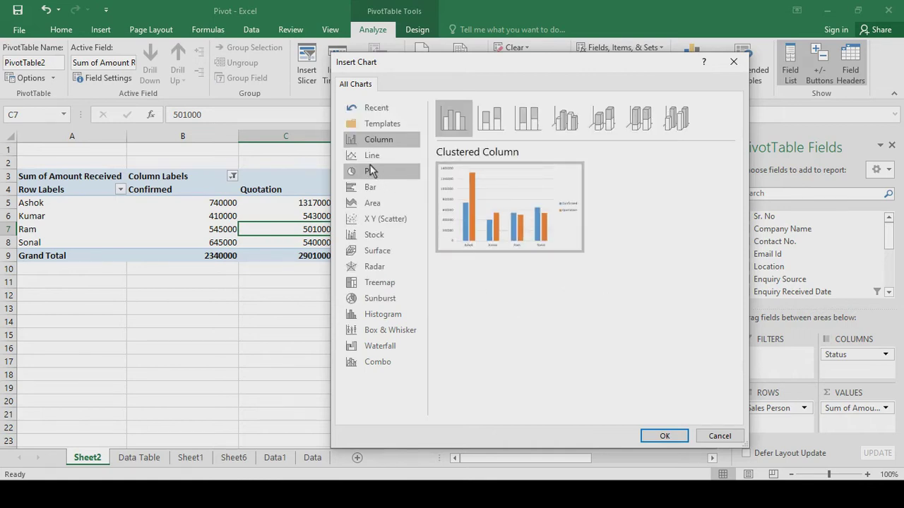
click(371, 158)
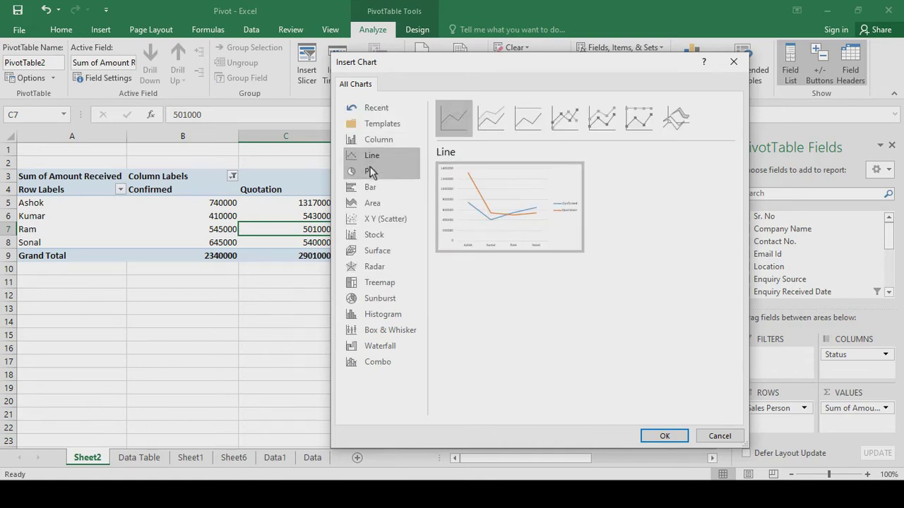
click(371, 175)
click(372, 188)
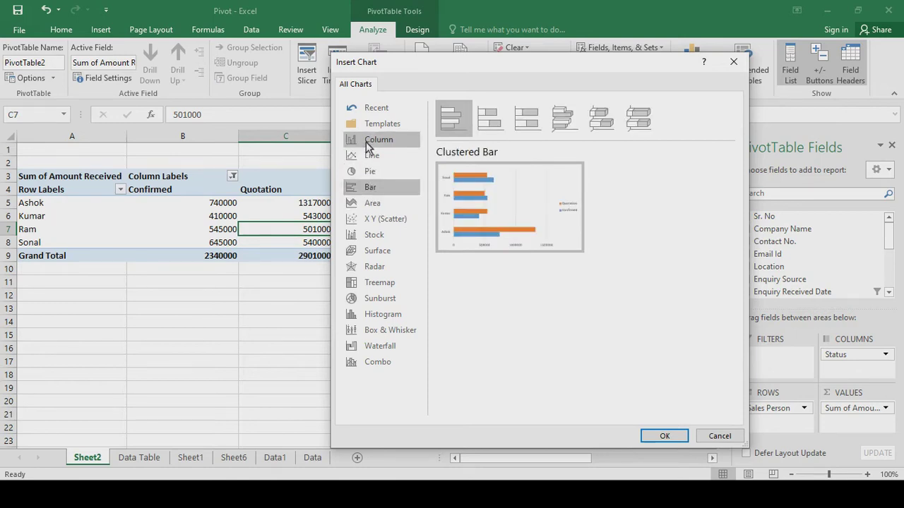
click(664, 436)
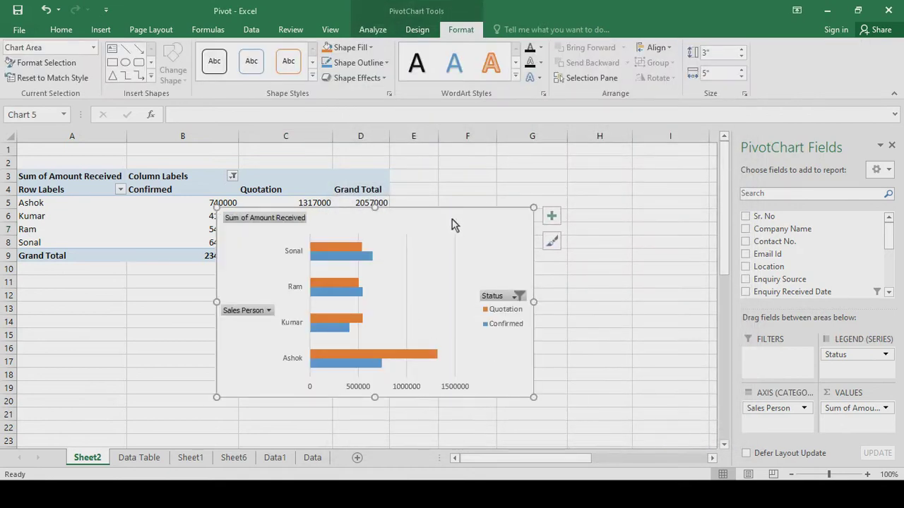
drag(454, 223, 630, 205)
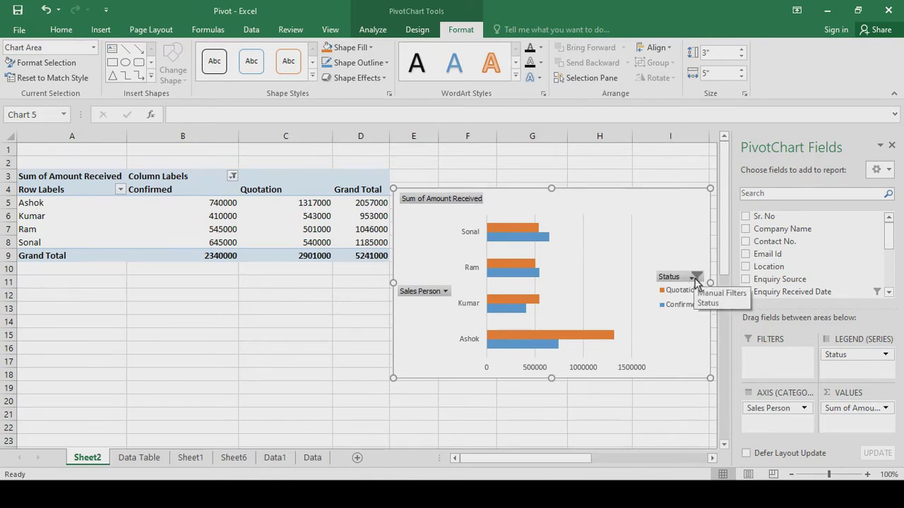
Step: Filter the pivot chart's Sales Person field to exclude the first sales person in the list
click(446, 291)
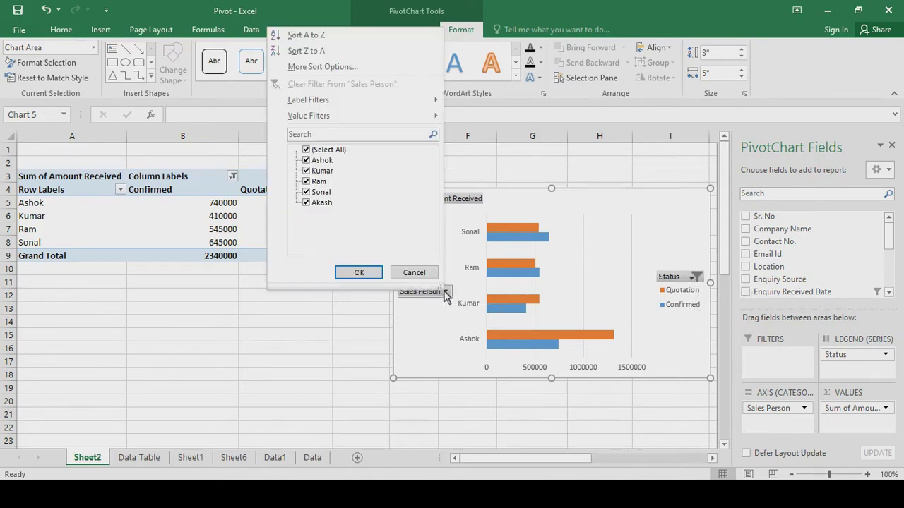
click(309, 161)
click(355, 273)
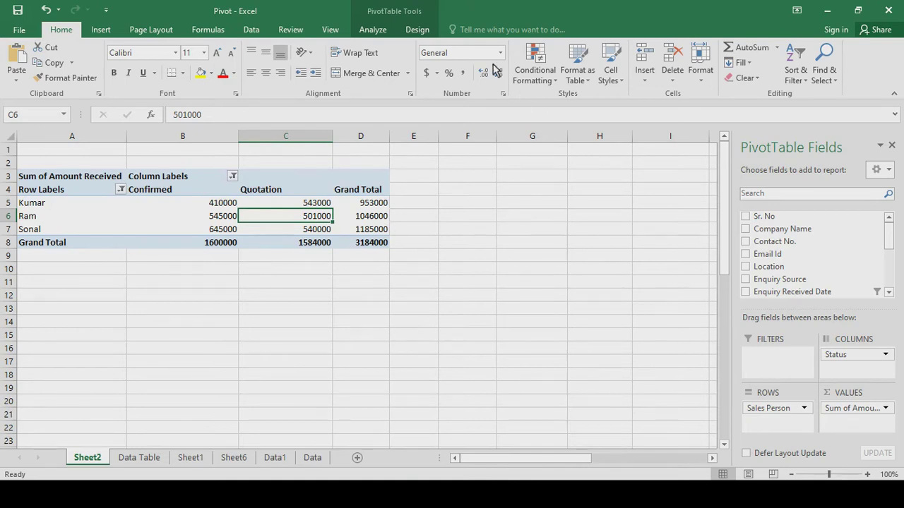
Step: Insert slicers for Location and Enquiry Source and place them side by side, clear of the pivot table
mouse_move(289, 221)
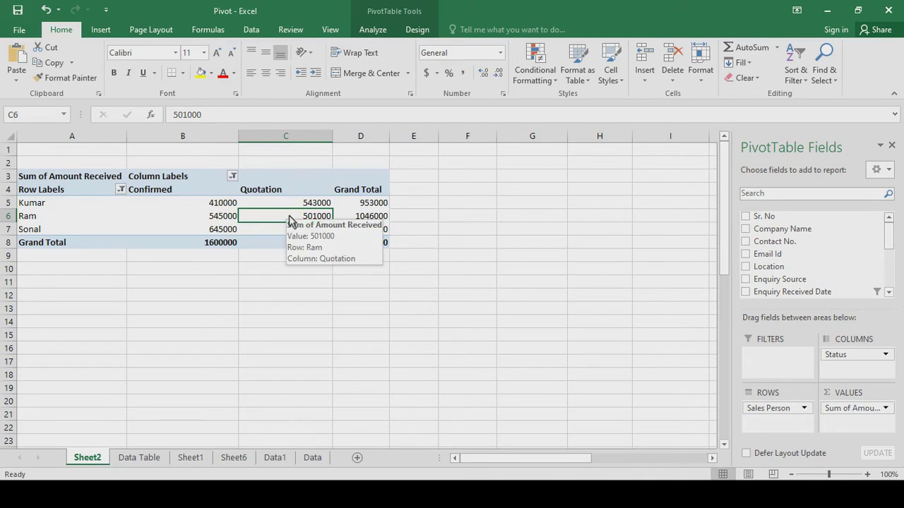
click(373, 31)
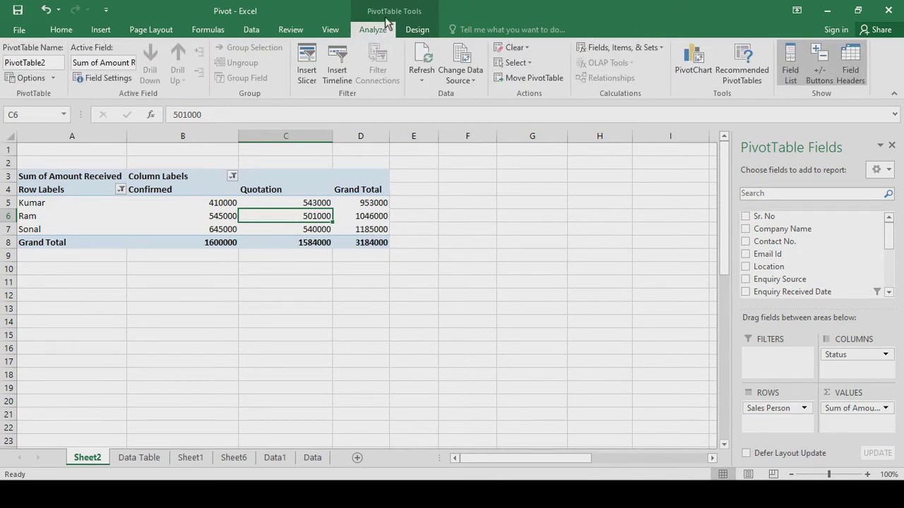
click(305, 63)
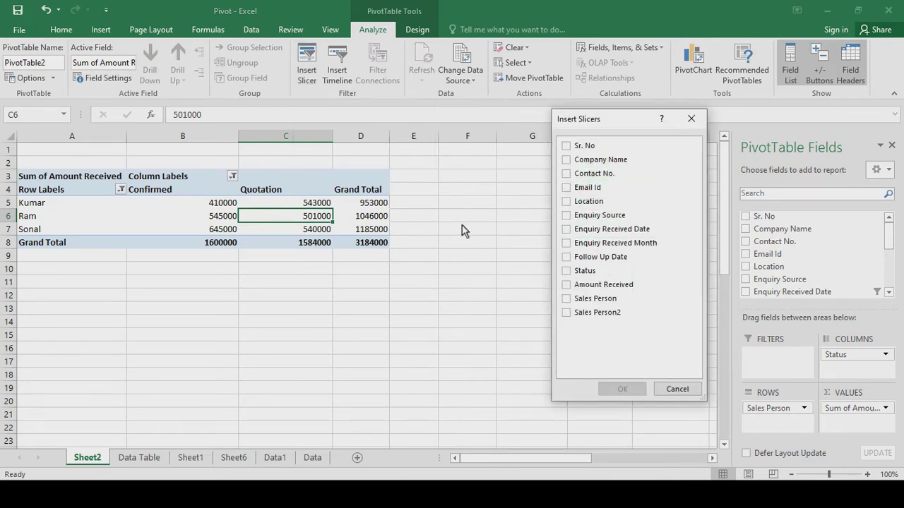
click(565, 201)
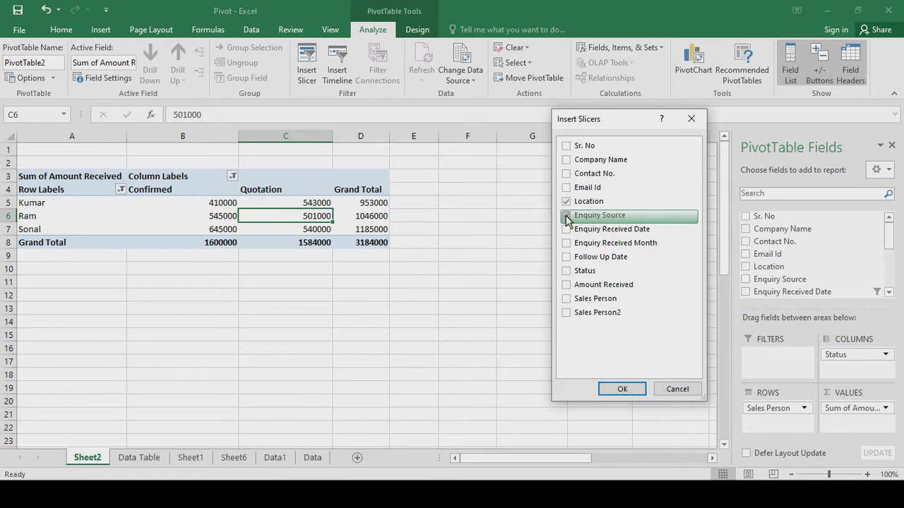
click(566, 216)
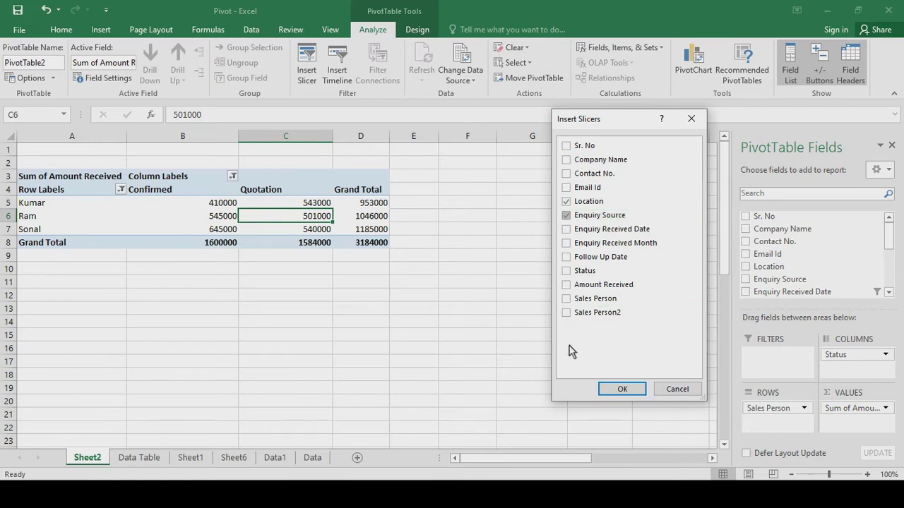
click(622, 390)
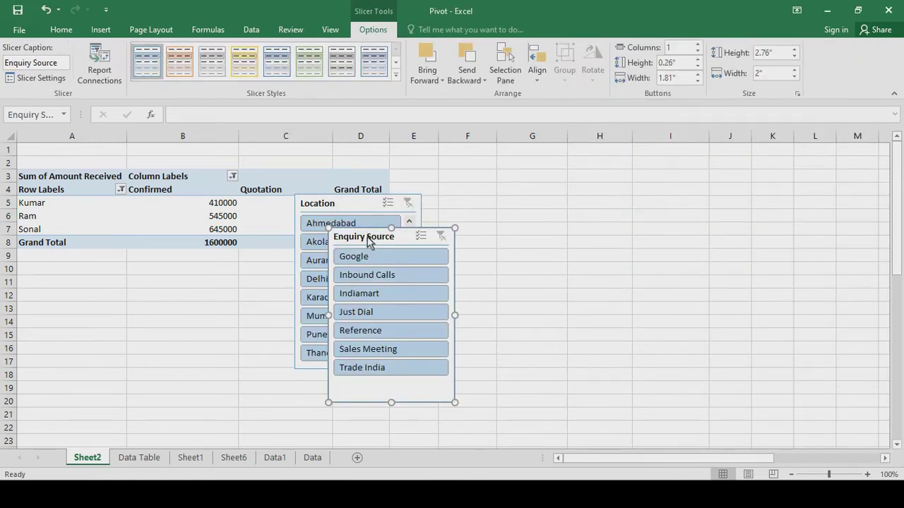
drag(372, 241, 632, 201)
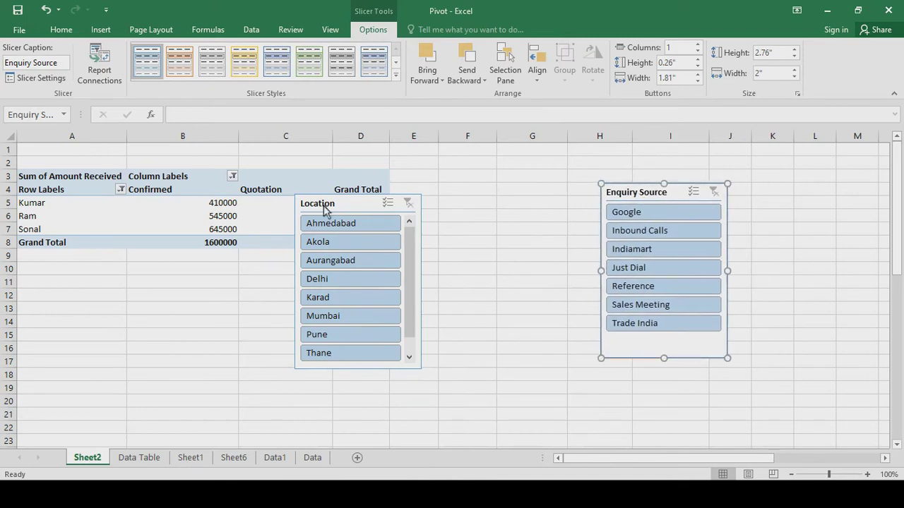
drag(320, 205, 501, 193)
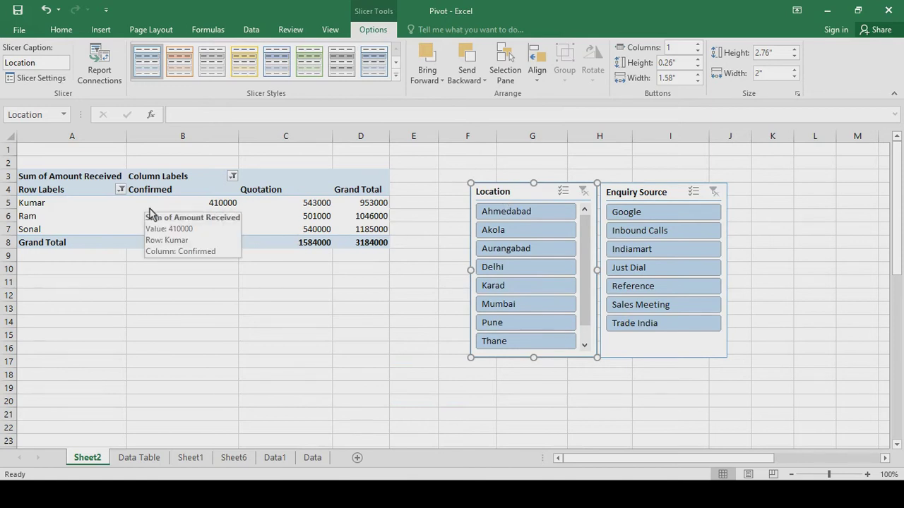
Step: Include the first sales person in the list again in the pivot table's Row Labels filter
click(121, 190)
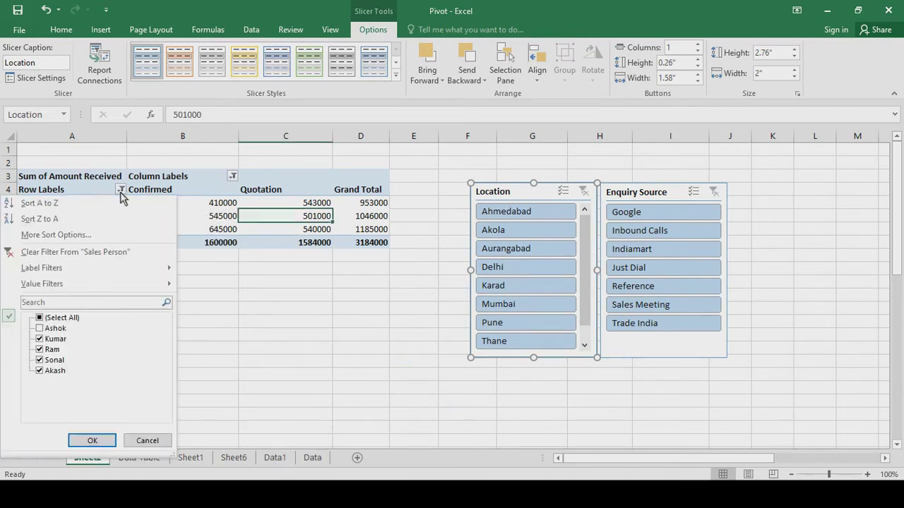
click(40, 329)
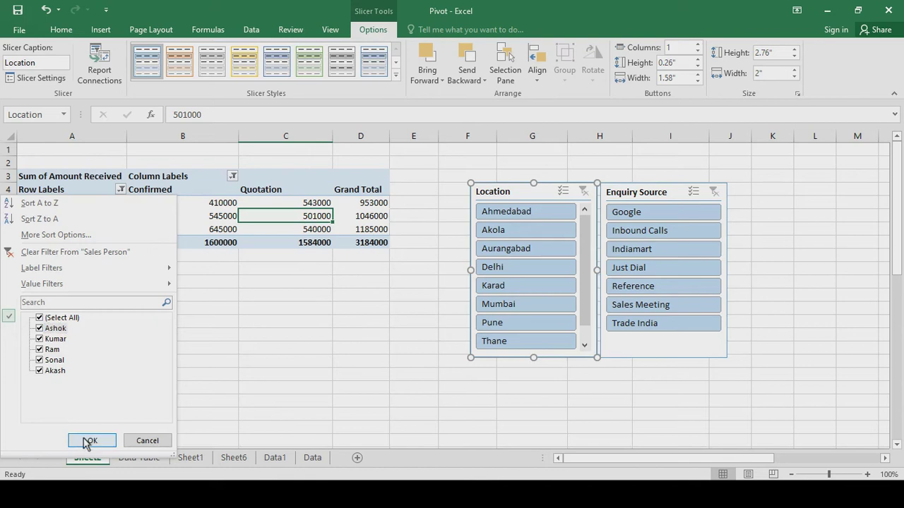
click(92, 440)
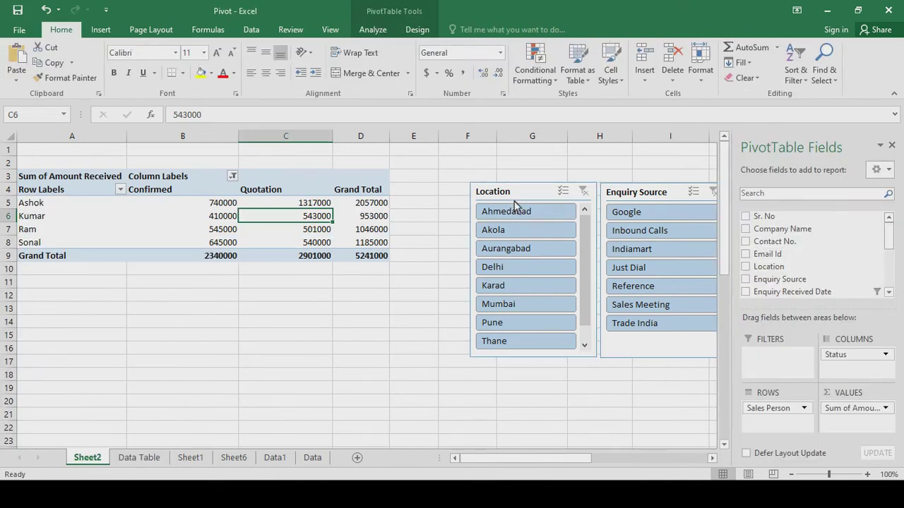
Step: Use the slicers to filter by location Ahmedabad and by enquiry sources Google, Inbound Calls and Indiamart
drag(517, 196, 510, 195)
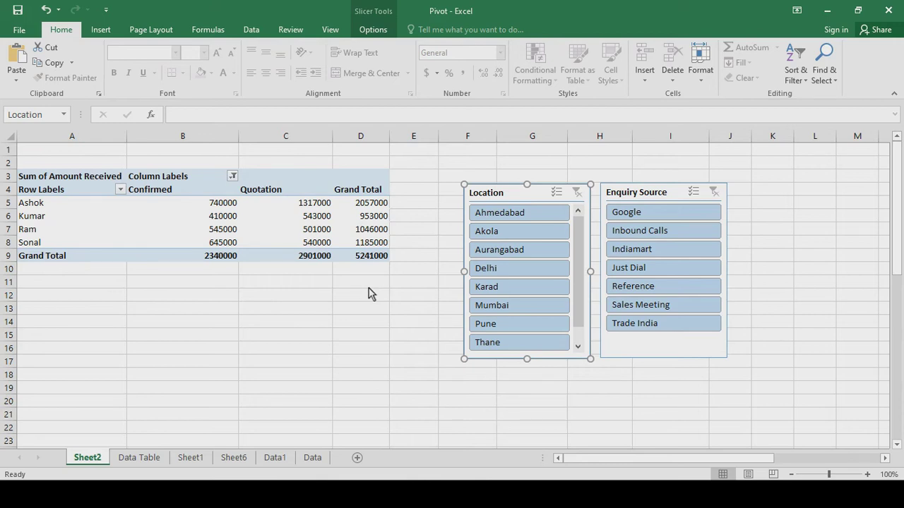
click(511, 215)
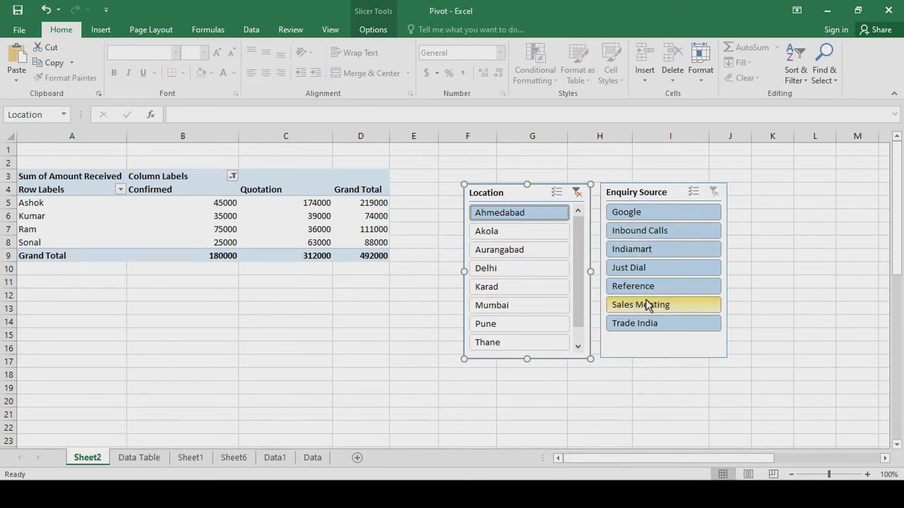
click(627, 214)
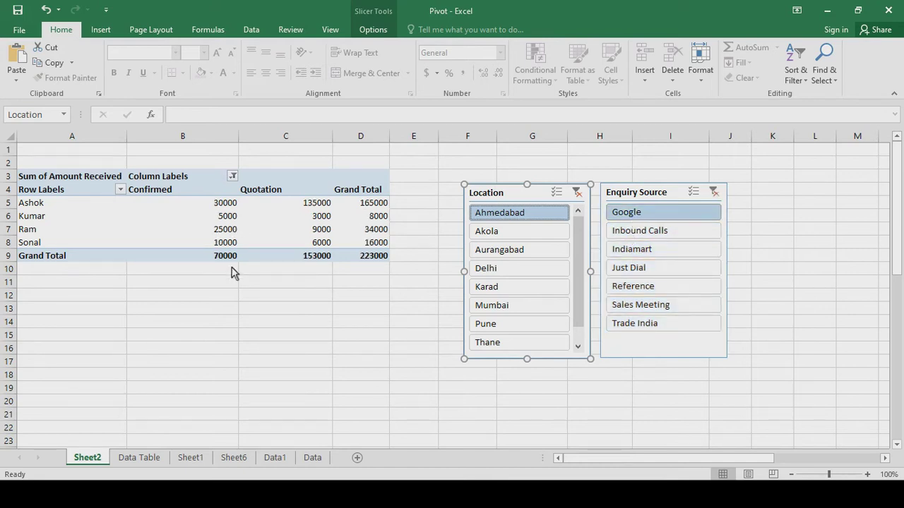
click(694, 193)
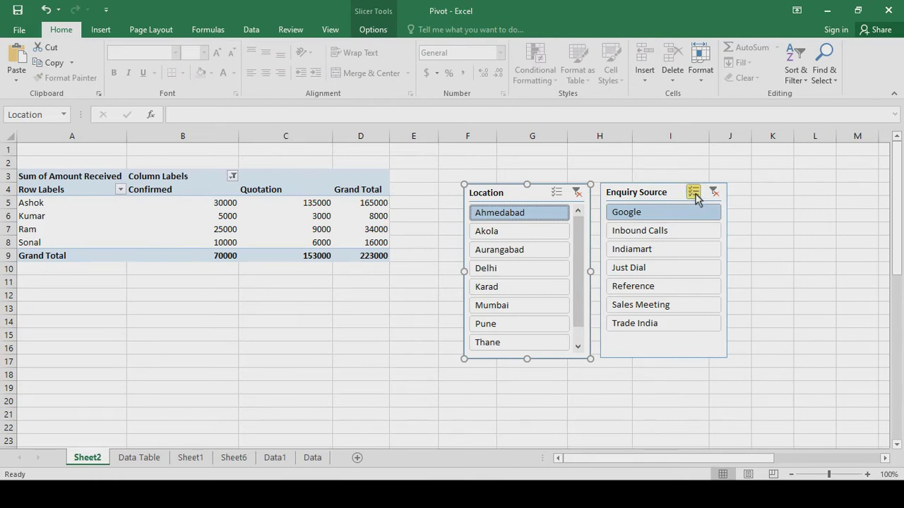
click(639, 233)
click(636, 252)
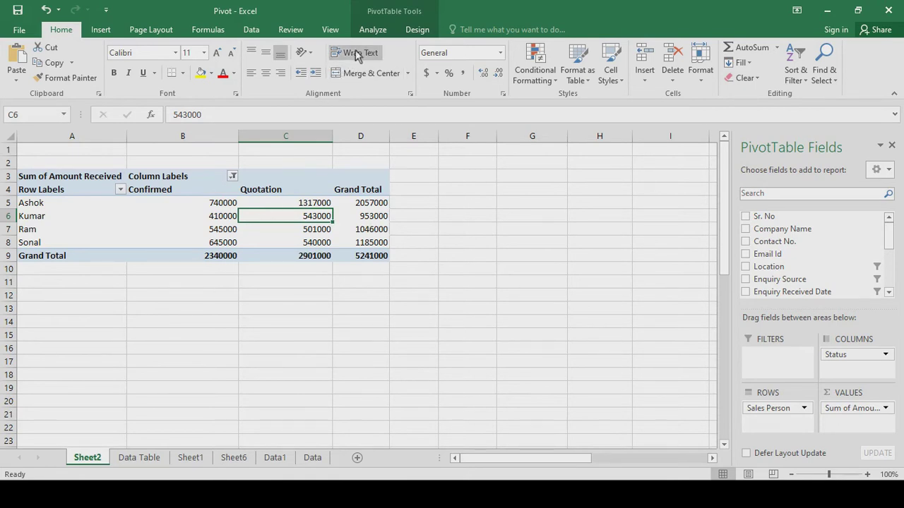
Step: Insert a timeline for Enquiry Received Date and place it beside the pivot table
click(381, 15)
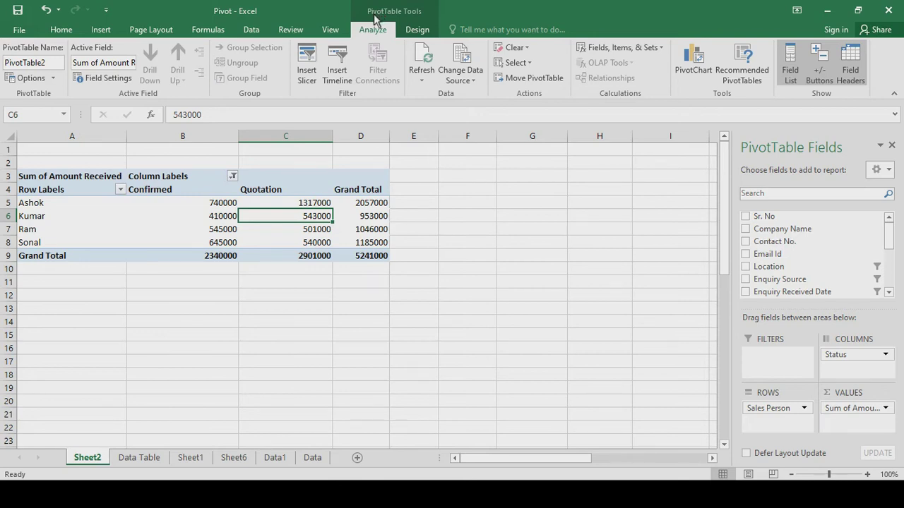
click(338, 58)
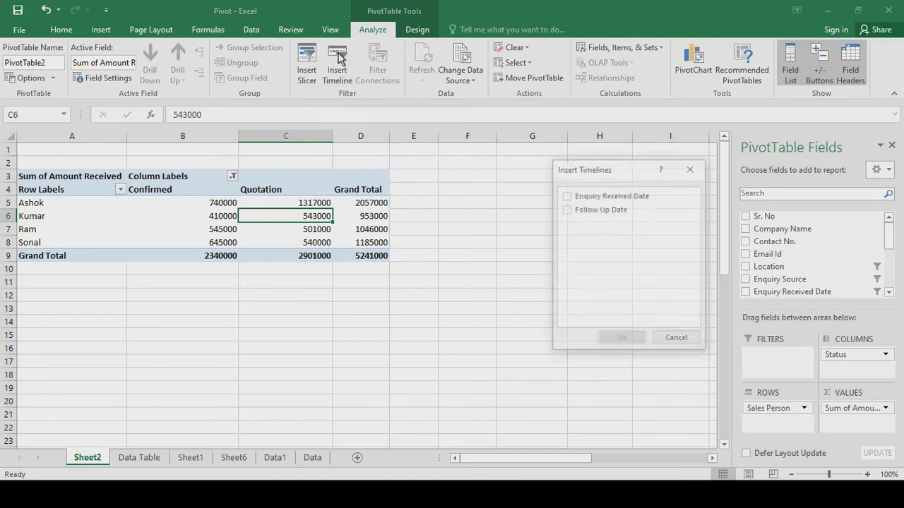
click(565, 198)
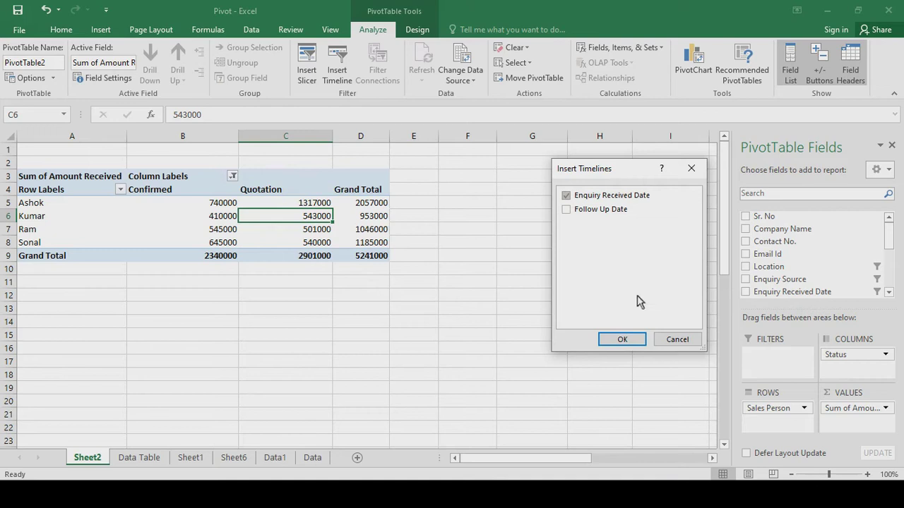
click(628, 339)
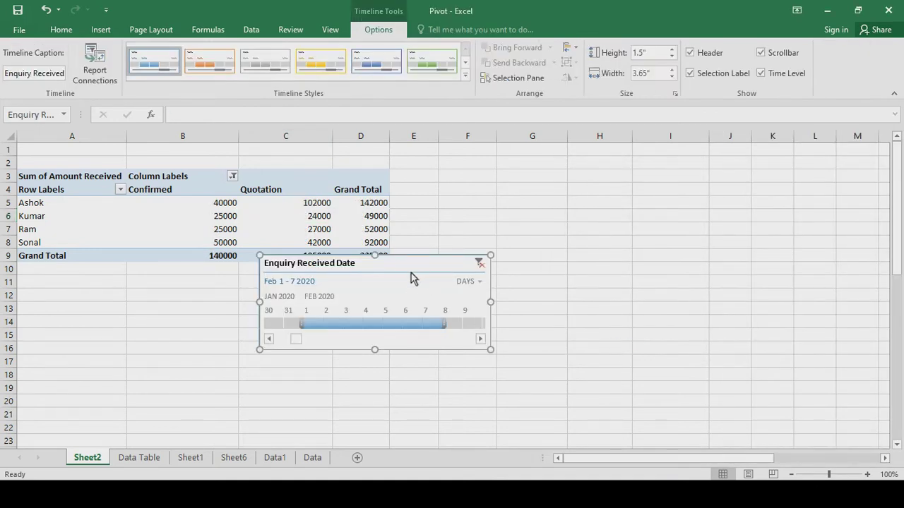
drag(413, 266, 586, 253)
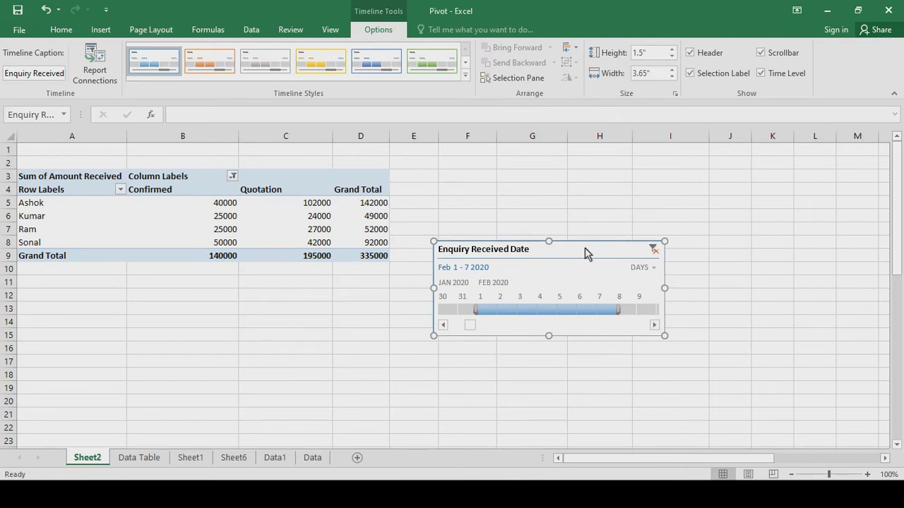
Step: Change the timeline's time level to Months
drag(476, 329, 452, 332)
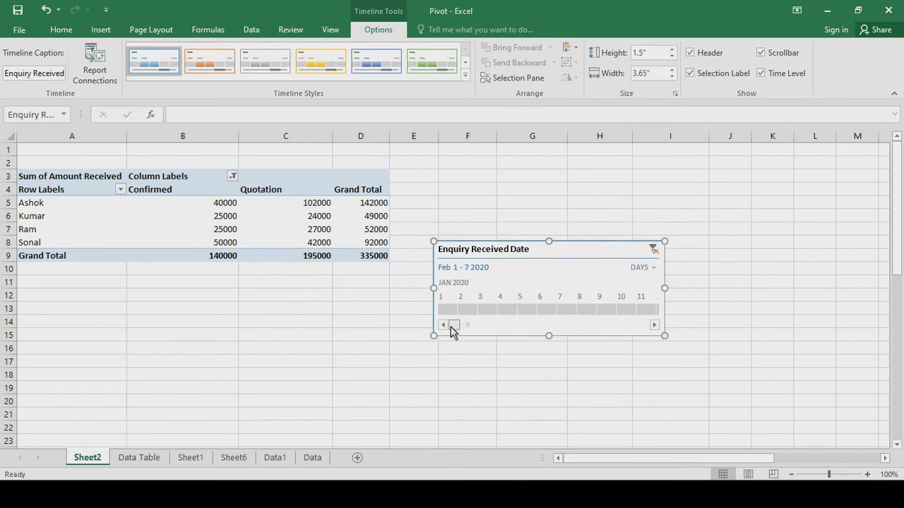
click(648, 272)
click(655, 314)
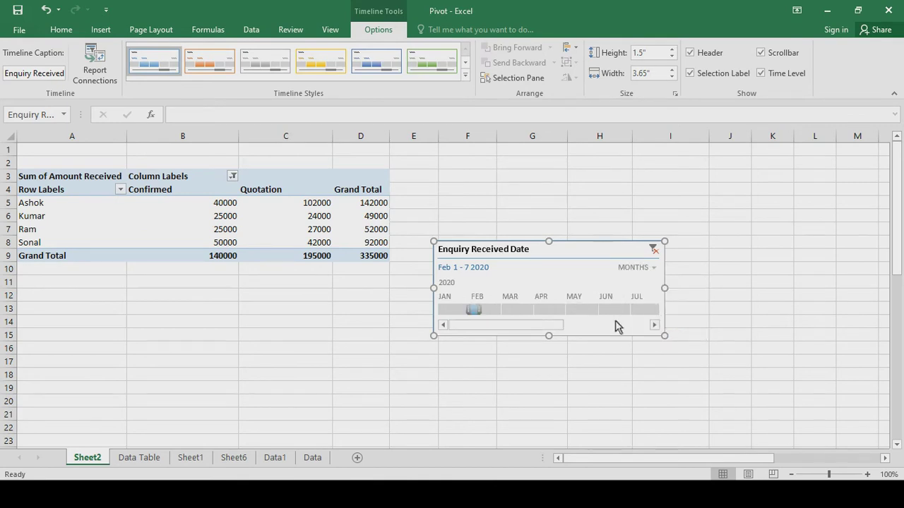
Step: Filter the pivot table by single months from January to May 2020 in turn, and finish with the range March to April 2020
click(453, 310)
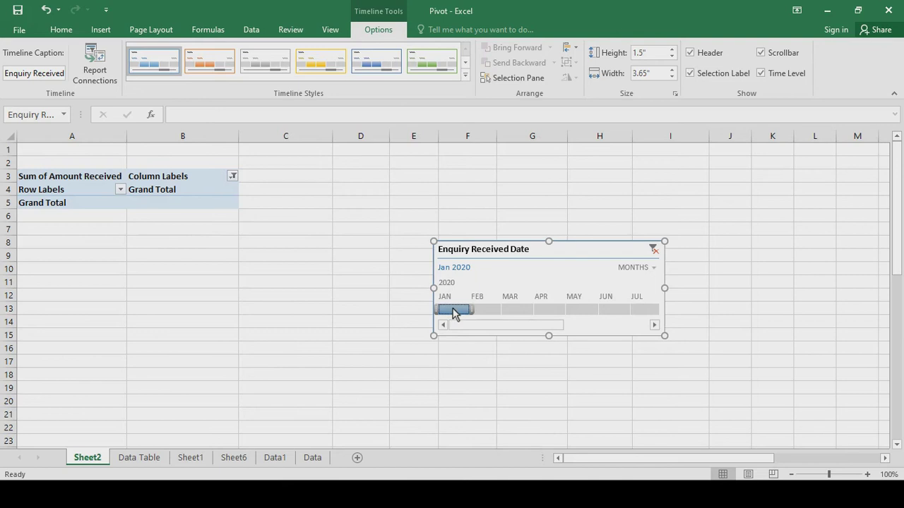
click(490, 310)
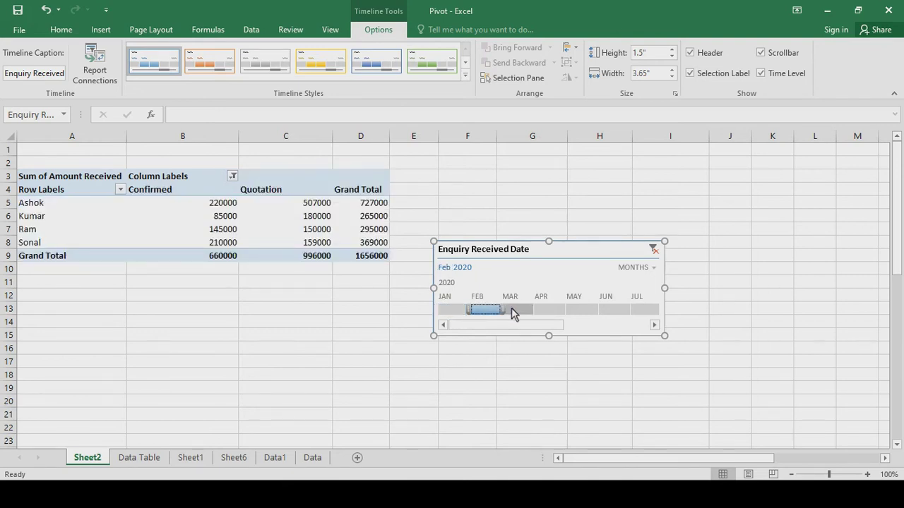
click(514, 311)
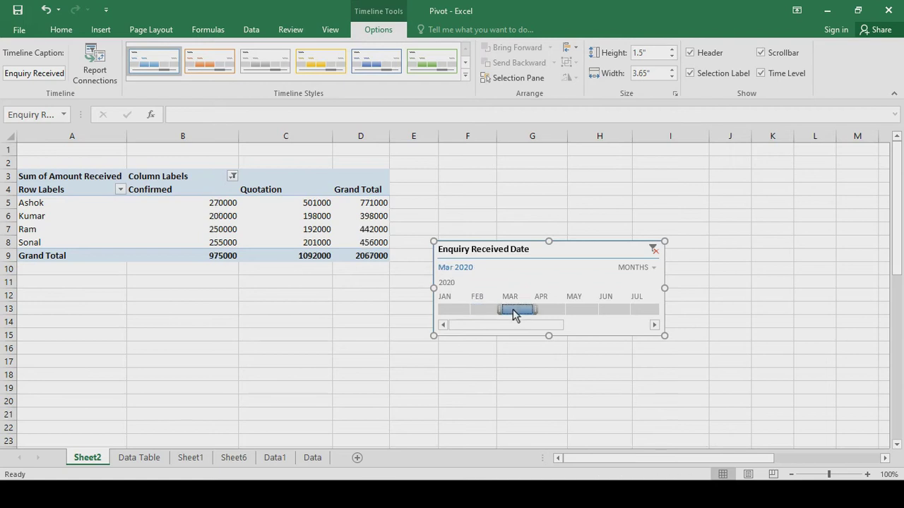
click(555, 310)
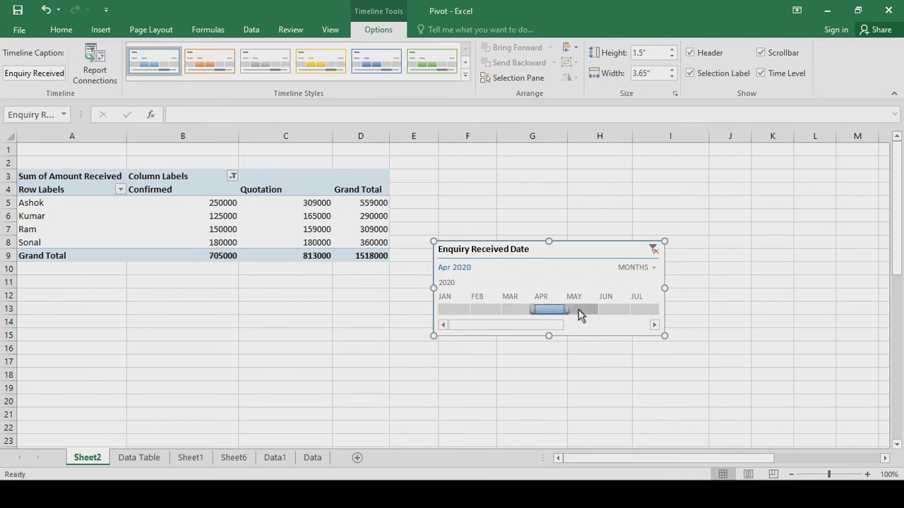
click(580, 311)
click(519, 311)
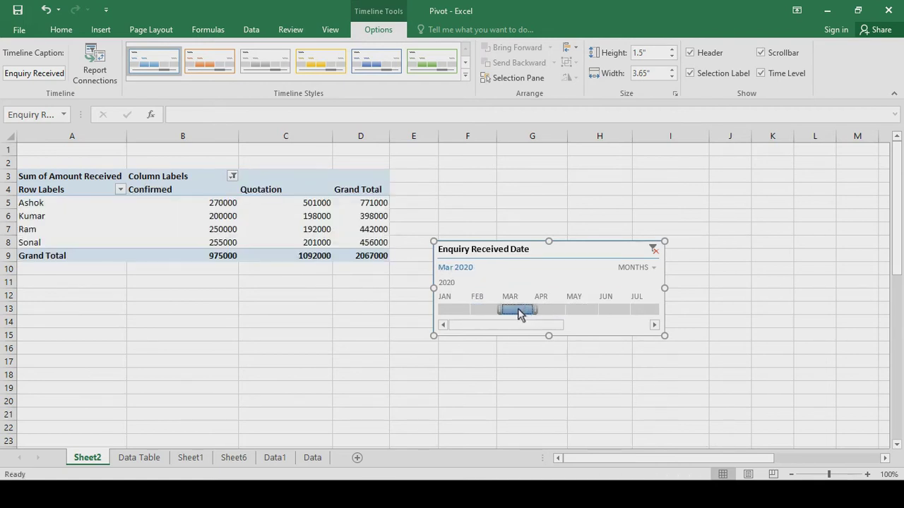
drag(519, 311, 548, 312)
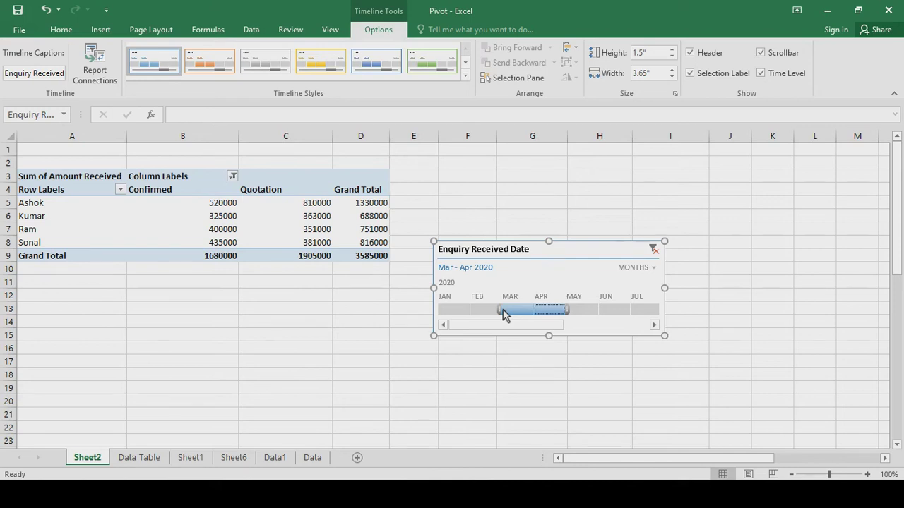
Step: Change the timeline's time level to Days and filter from Mar 1, 2020, extending the range over the following days to Mar 6
click(644, 267)
click(650, 332)
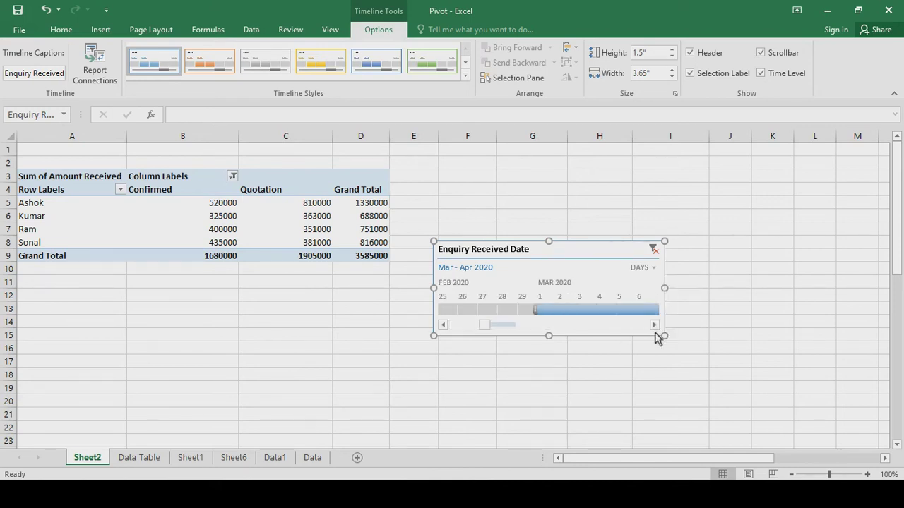
click(565, 312)
click(546, 312)
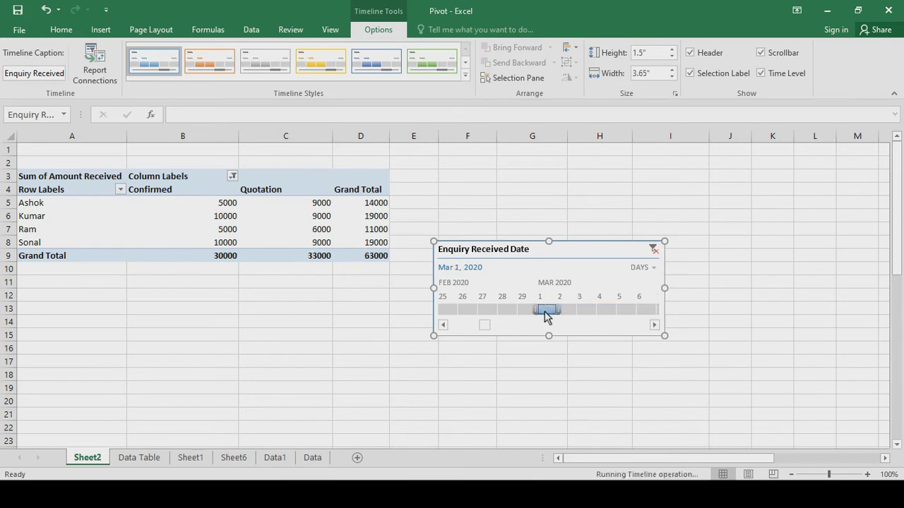
drag(562, 314, 657, 313)
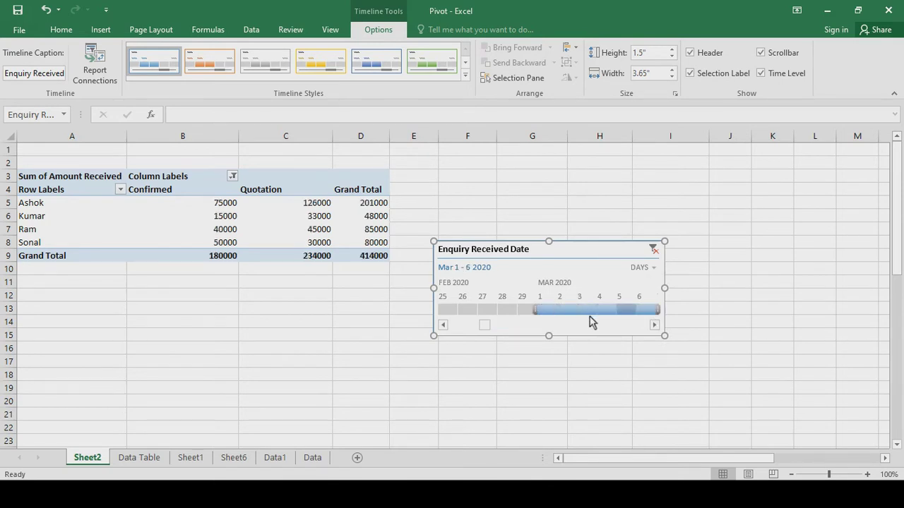
click(654, 326)
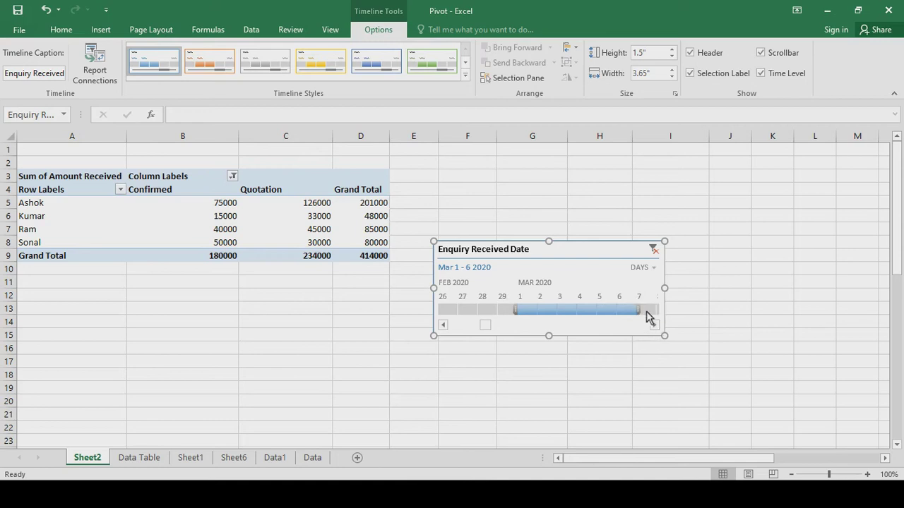
drag(646, 312, 656, 312)
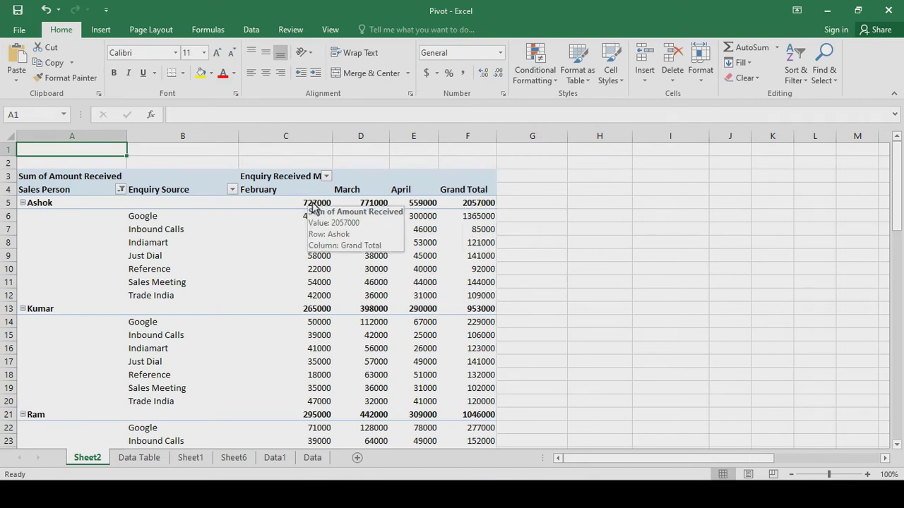
Step: Check the first sales person's February, March and April totals in the pivot table
click(317, 205)
click(372, 206)
click(422, 206)
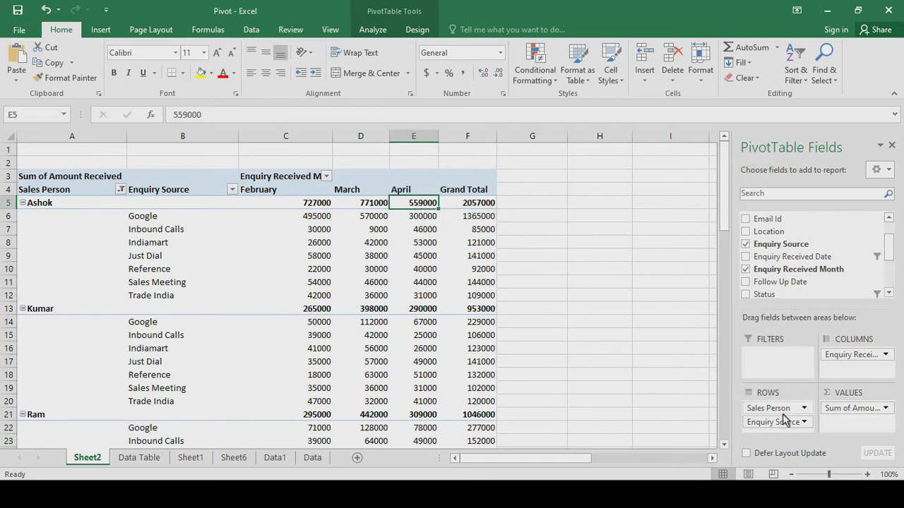
Step: Choose custom subtotals for the Sales Person field, using the Sum, Count and Average functions
click(803, 408)
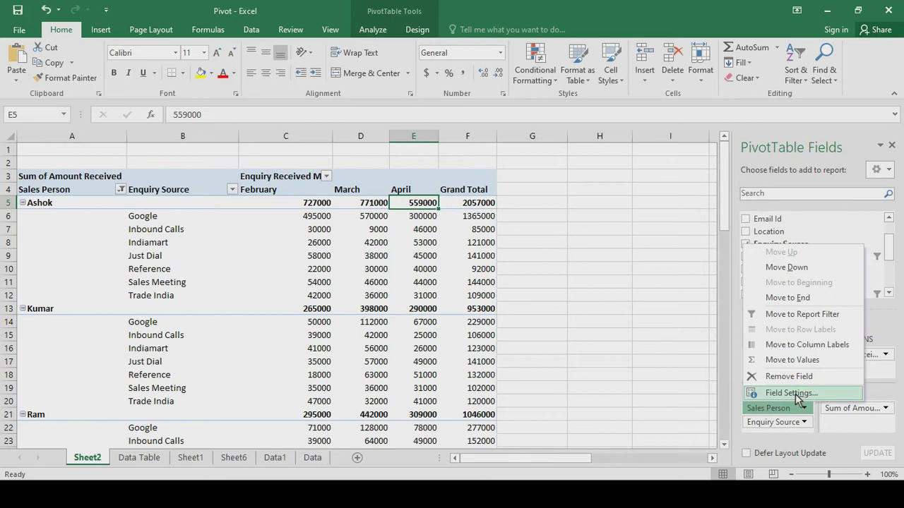
click(264, 257)
click(70, 218)
right_click(71, 221)
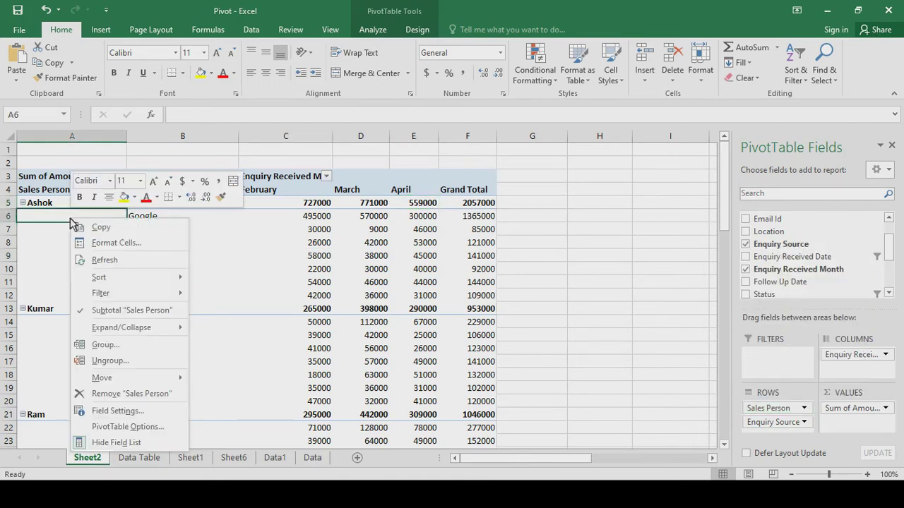
click(117, 412)
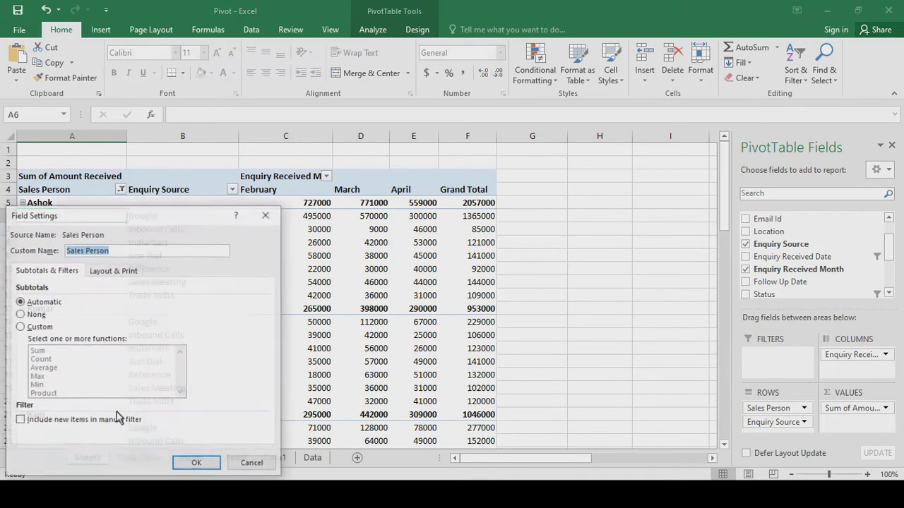
click(40, 328)
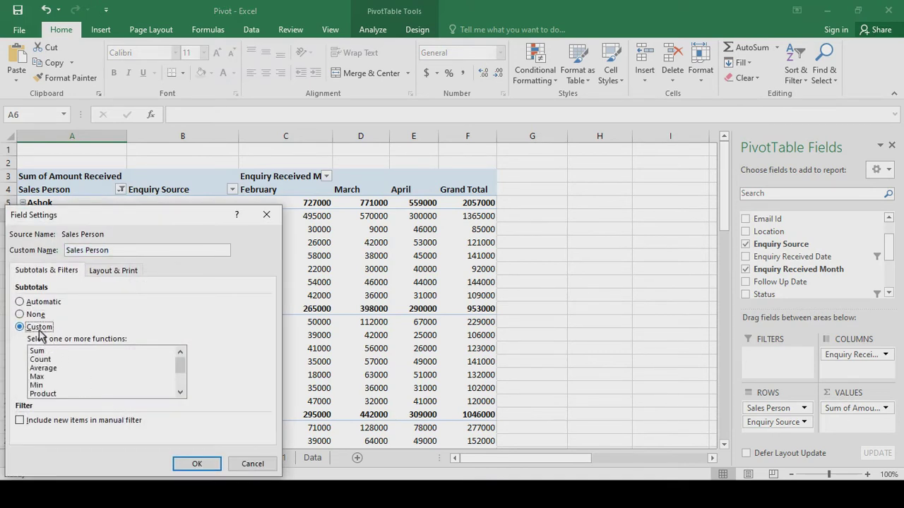
click(41, 351)
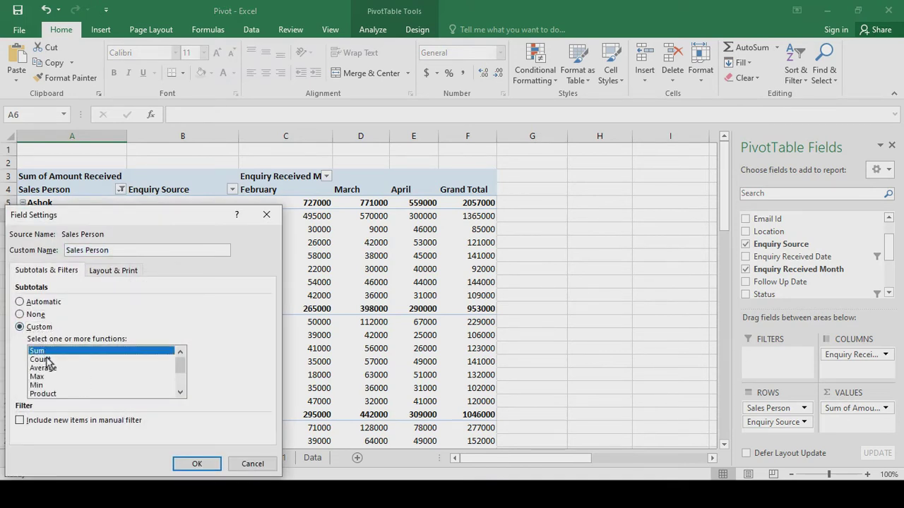
click(47, 361)
click(51, 368)
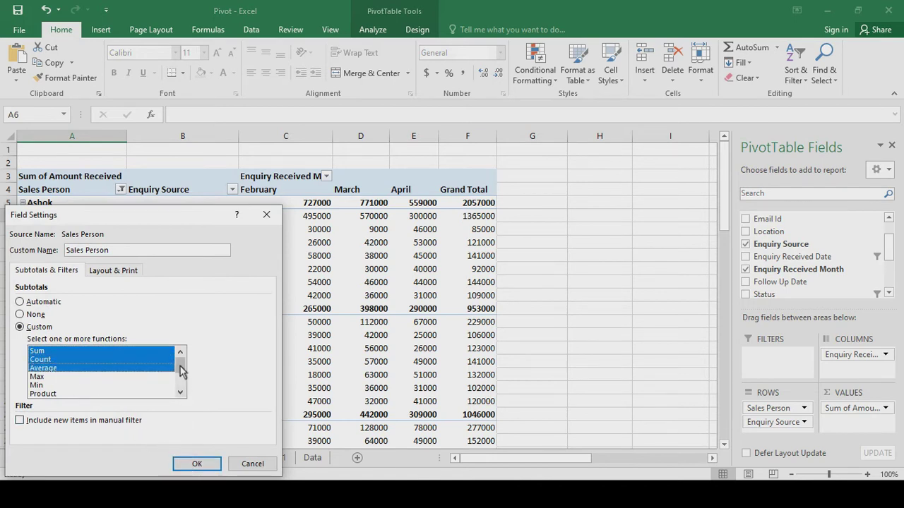
Step: Review the remaining subtotal functions, apply the Sales Person settings and compare the first sales person's February amounts with the subtotal rows
click(180, 394)
click(181, 394)
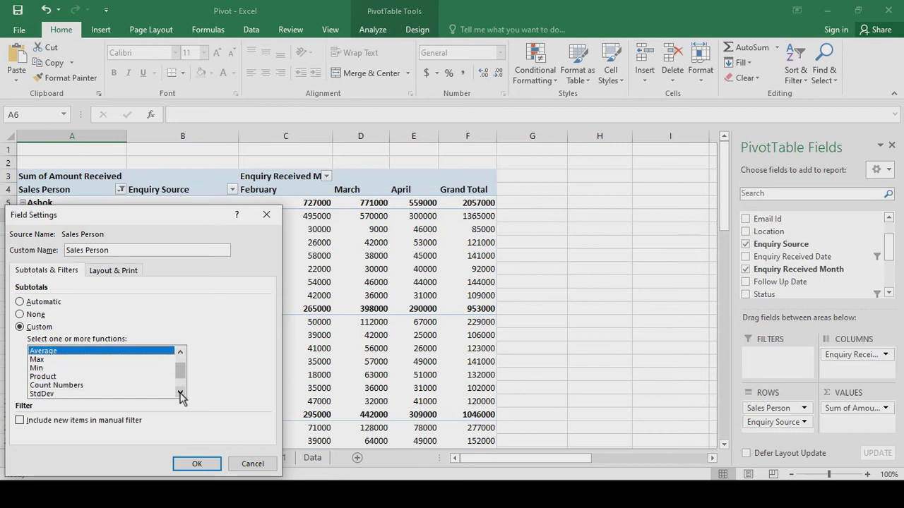
click(181, 394)
click(180, 394)
click(180, 394)
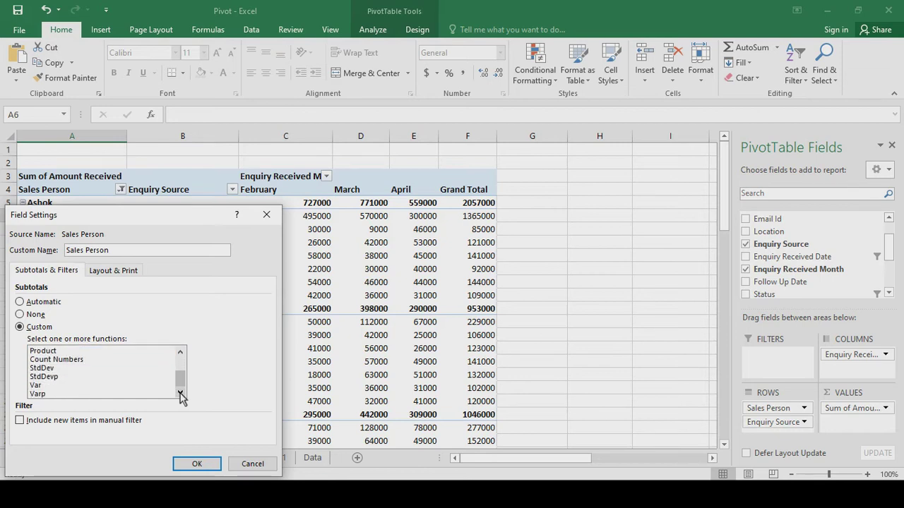
click(200, 464)
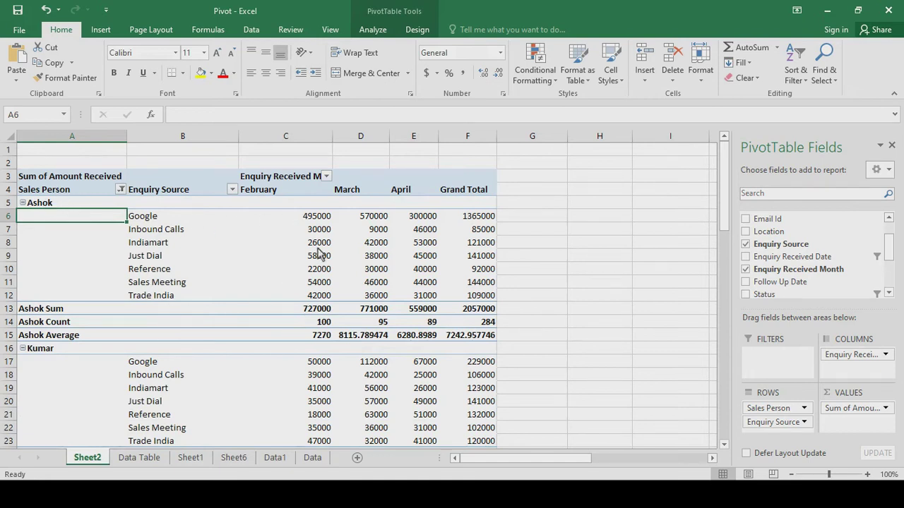
drag(311, 216, 318, 302)
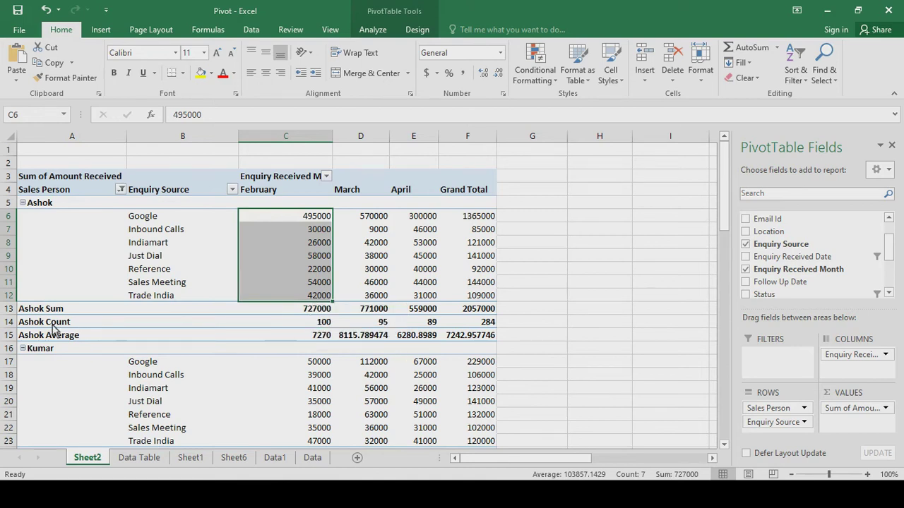
click(302, 324)
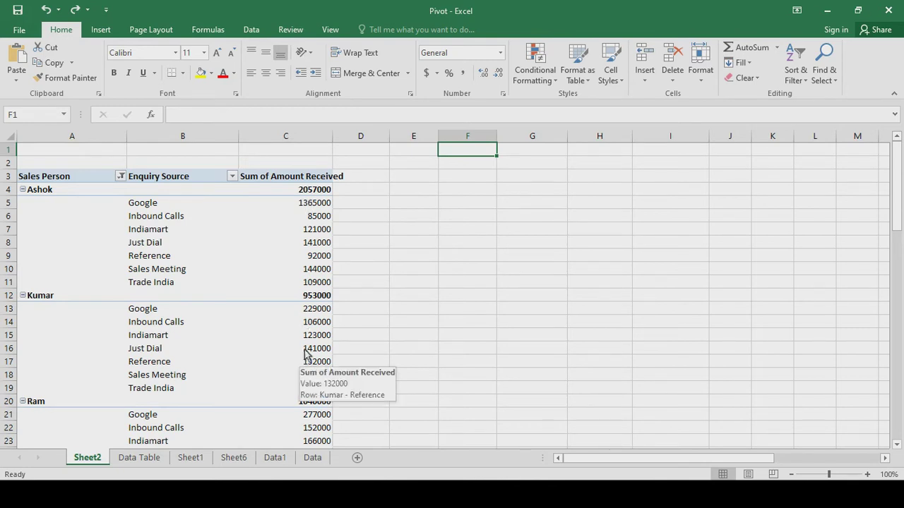
Step: Show the Sum of Amount Received values as % of Grand Total
click(308, 239)
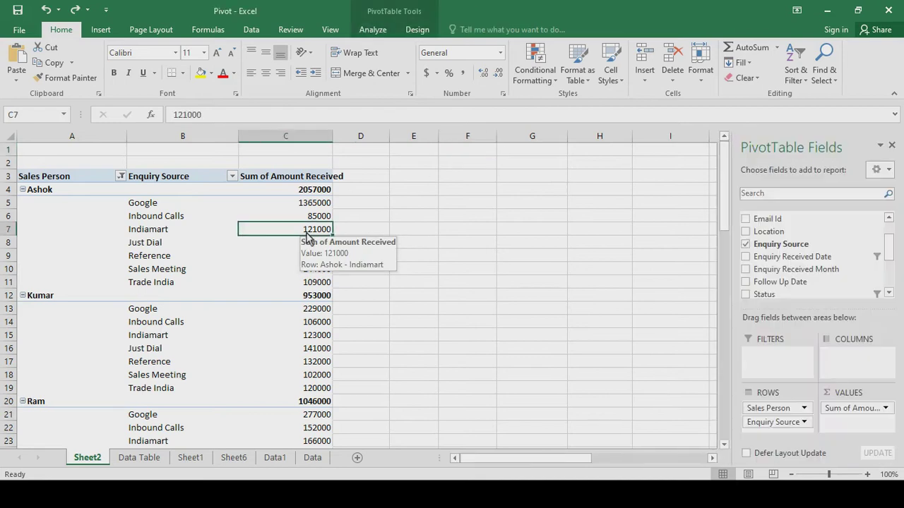
right_click(295, 233)
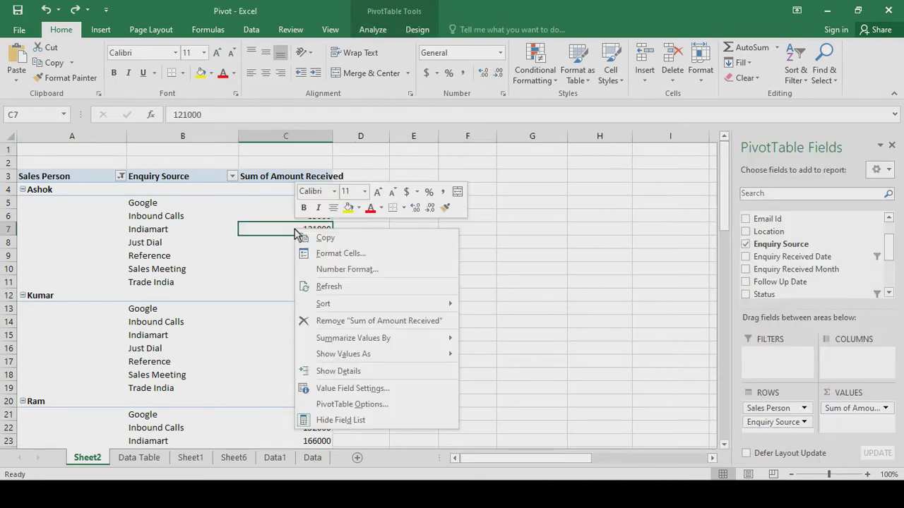
mouse_move(375, 356)
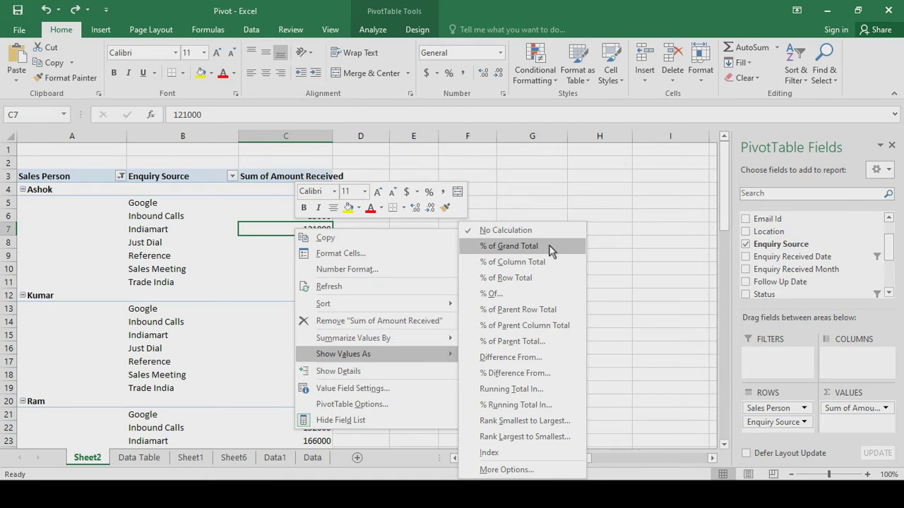
click(550, 245)
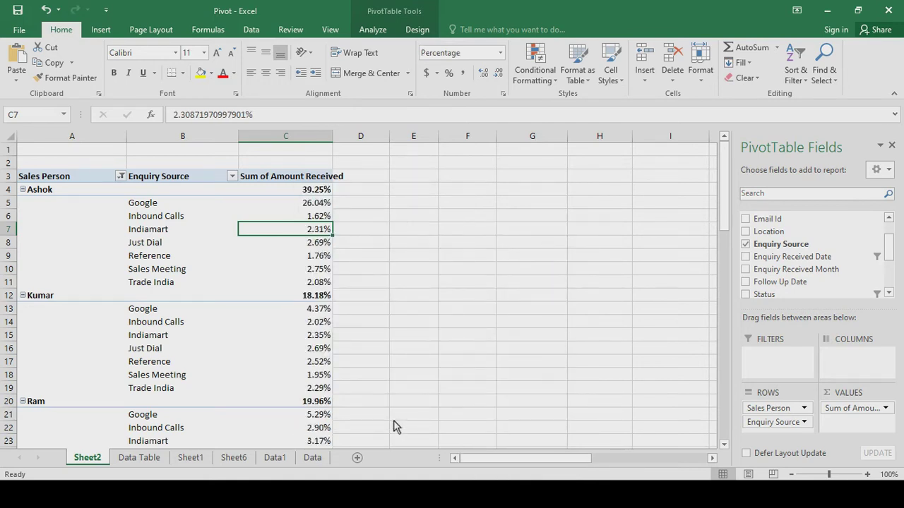
mouse_move(723, 167)
mouse_down()
mouse_move(731, 252)
mouse_move(723, 169)
mouse_up()
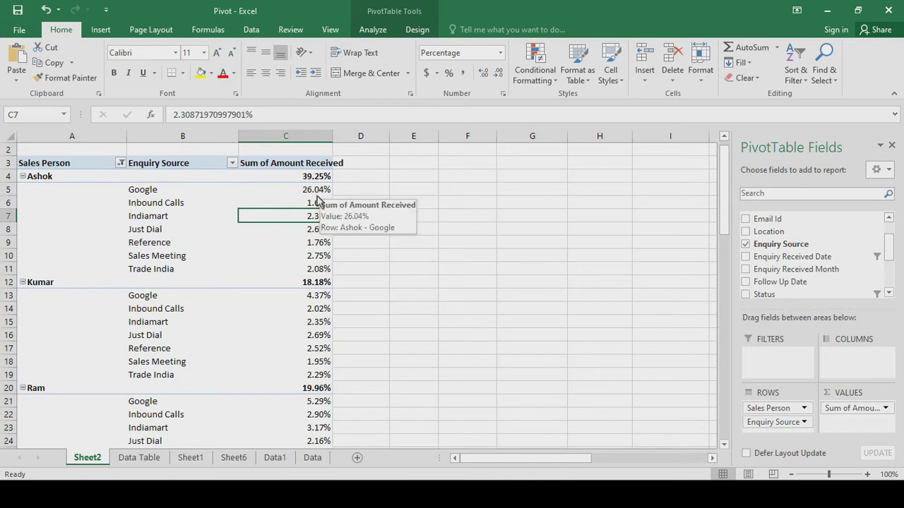
Step: Show the Sum of Amount Received values as Rank Smallest to Largest with Enquiry Source as the base field
right_click(310, 193)
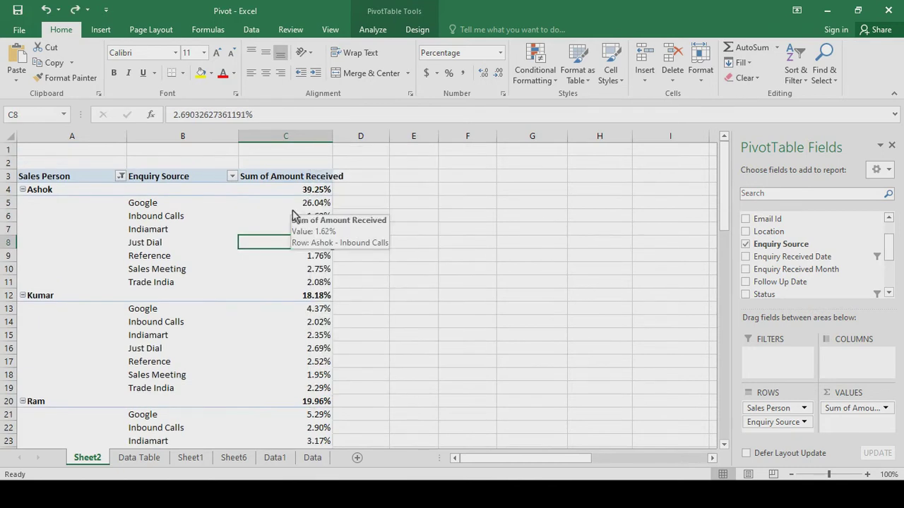
right_click(292, 211)
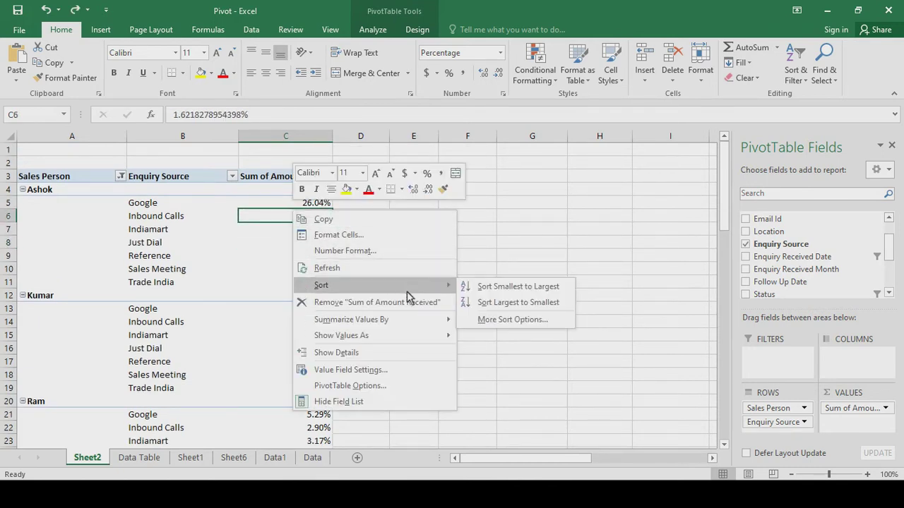
mouse_move(423, 344)
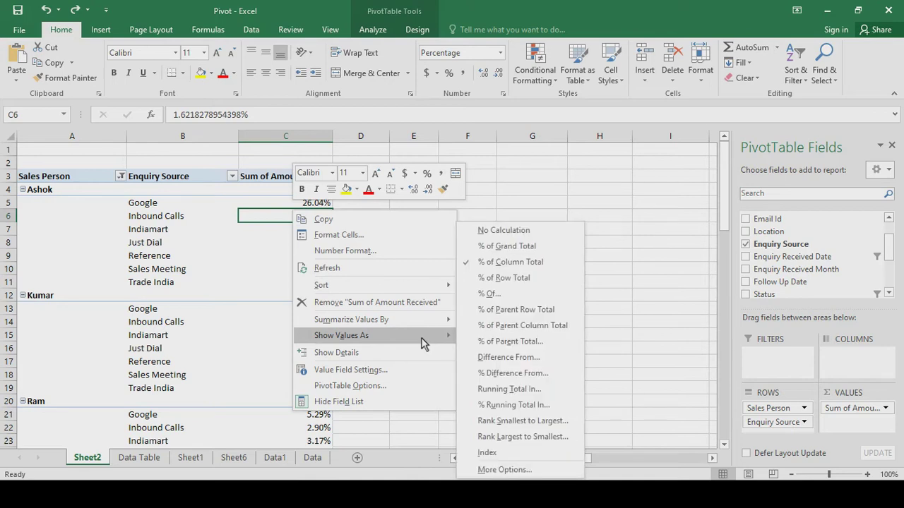
click(521, 421)
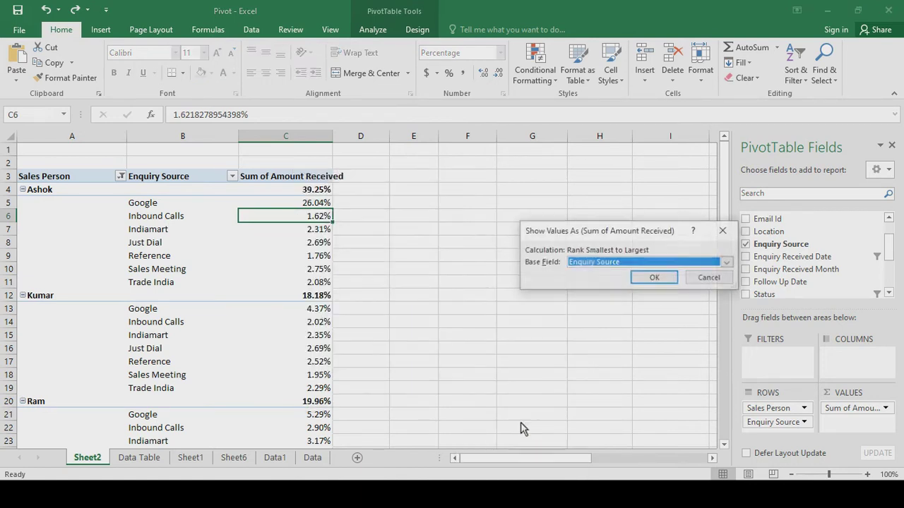
click(651, 278)
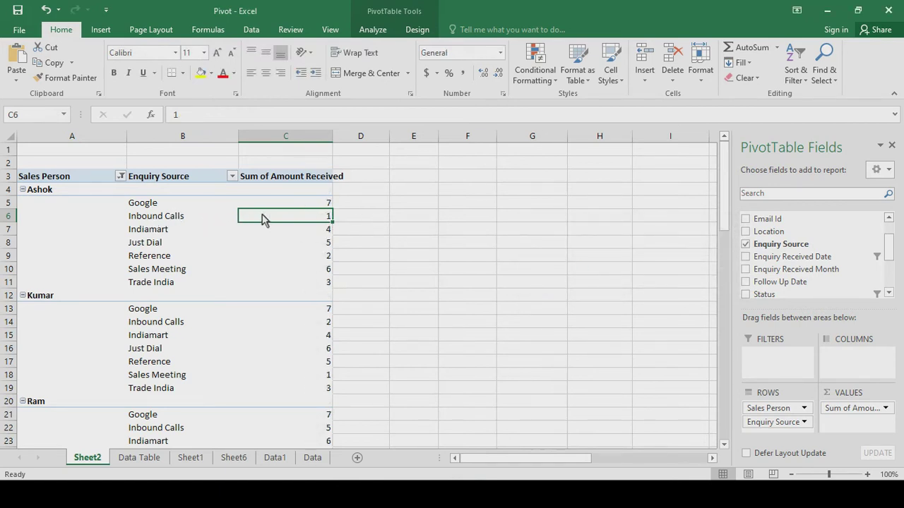
Step: Examine how the first sales person's enquiry sources are ranked by amount received
mouse_move(275, 220)
click(291, 260)
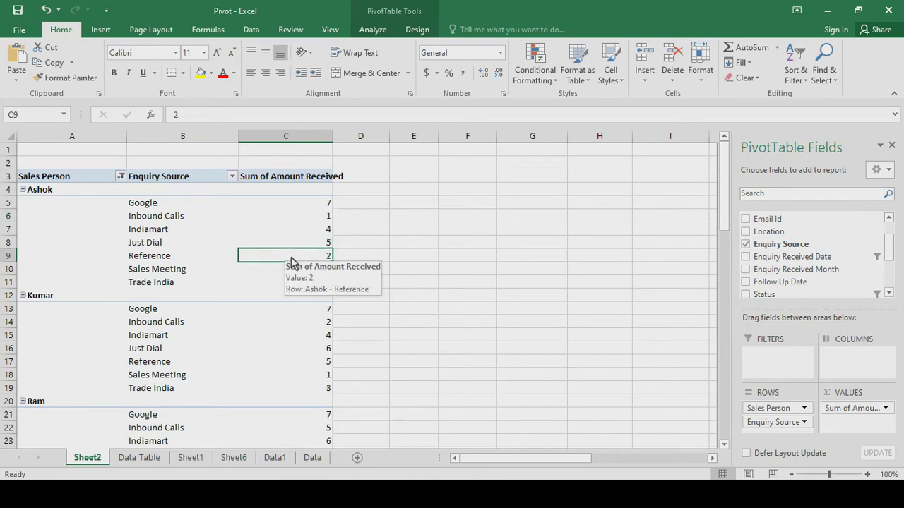
click(287, 204)
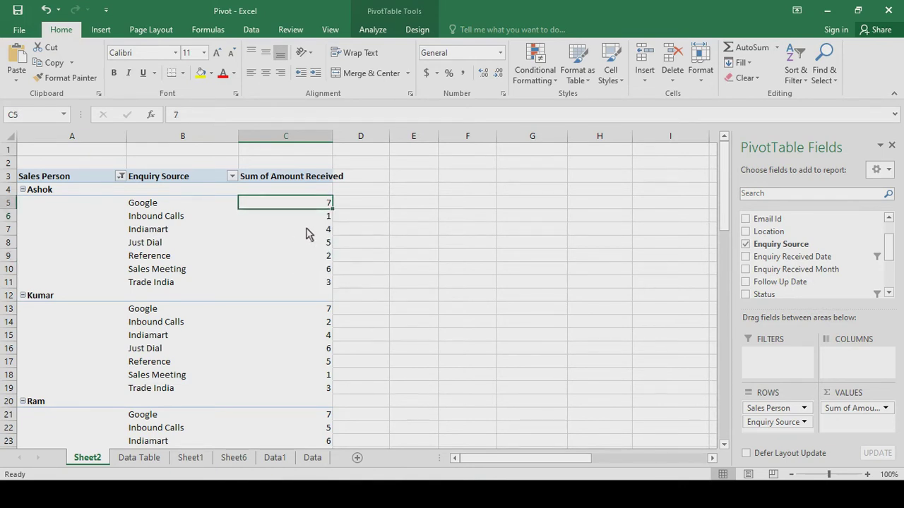
click(297, 218)
click(299, 257)
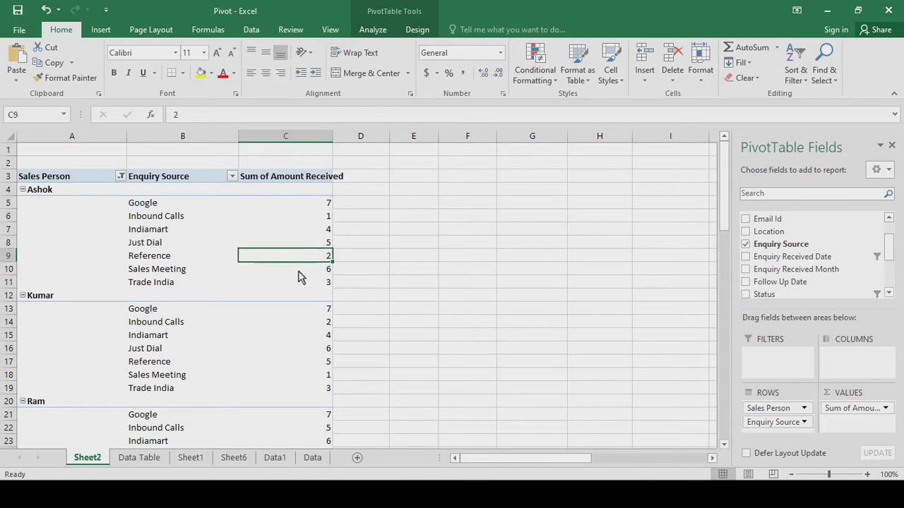
click(311, 284)
click(308, 233)
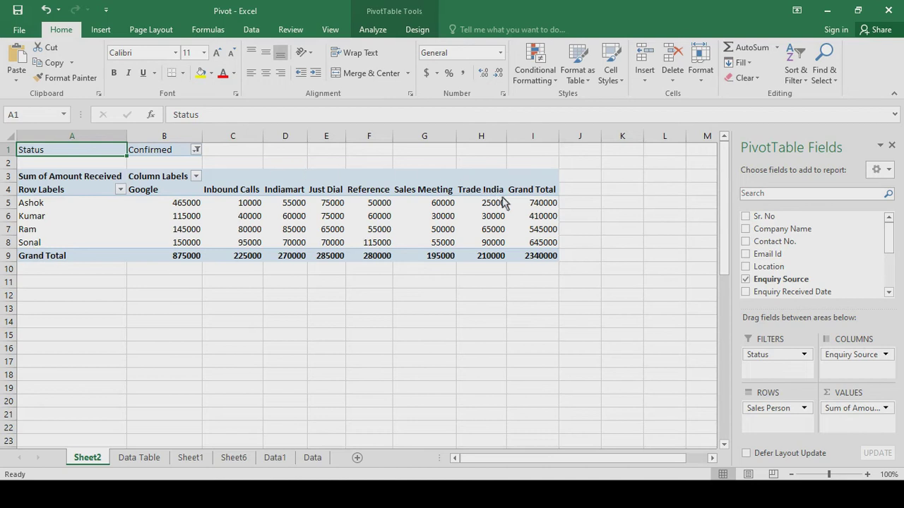
Step: Sort the sales persons in the confirmed-status pivot table by Grand Total from smallest to largest
right_click(546, 221)
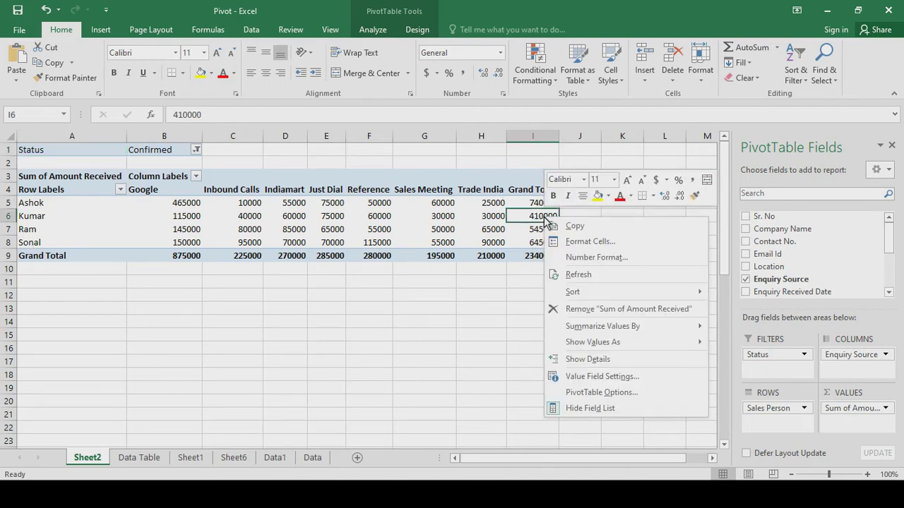
mouse_move(622, 298)
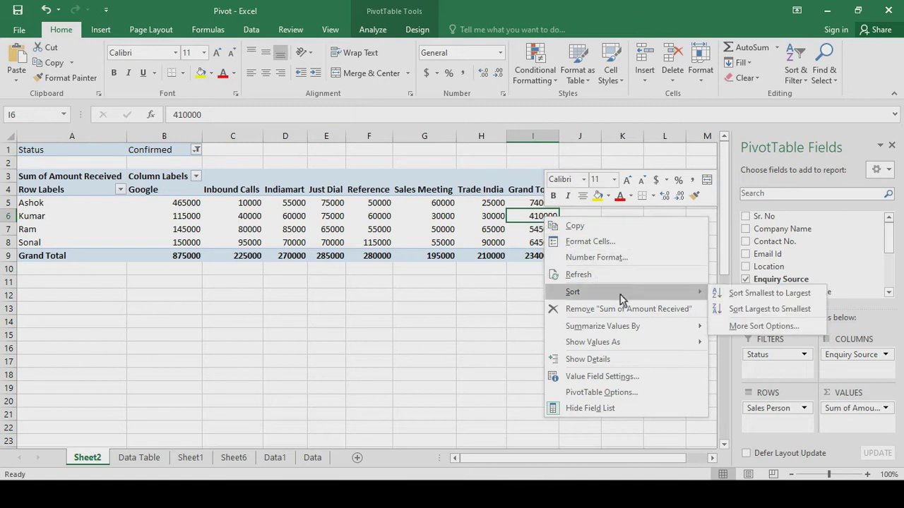
click(749, 295)
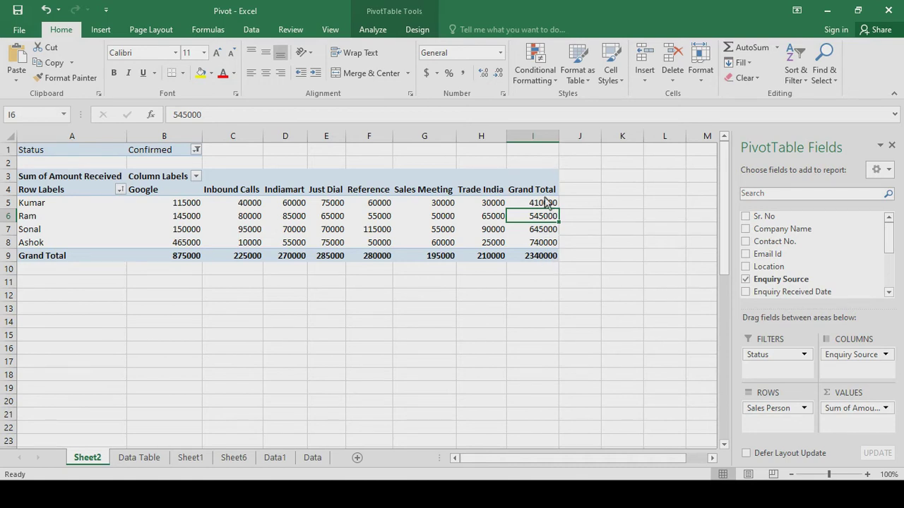
mouse_move(543, 259)
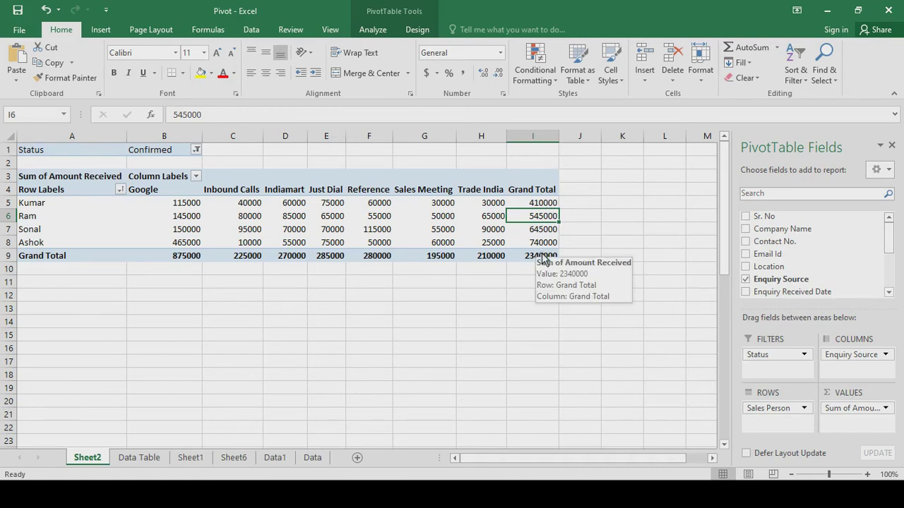
Step: Sort the pivot table by the Reference column from largest to smallest
click(377, 221)
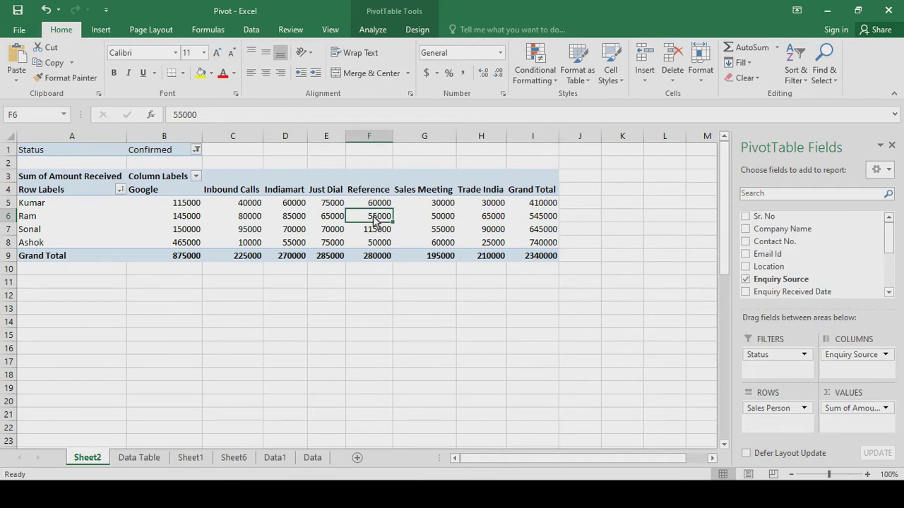
right_click(376, 221)
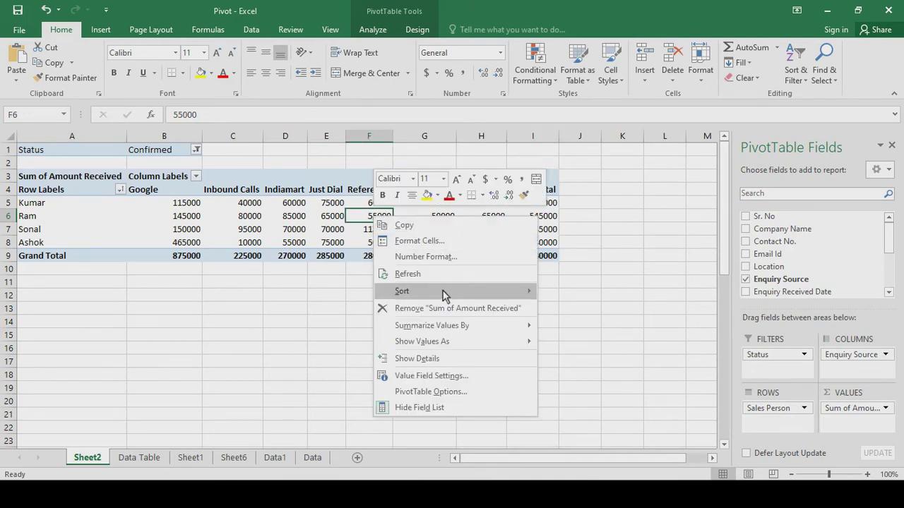
mouse_move(458, 293)
click(585, 309)
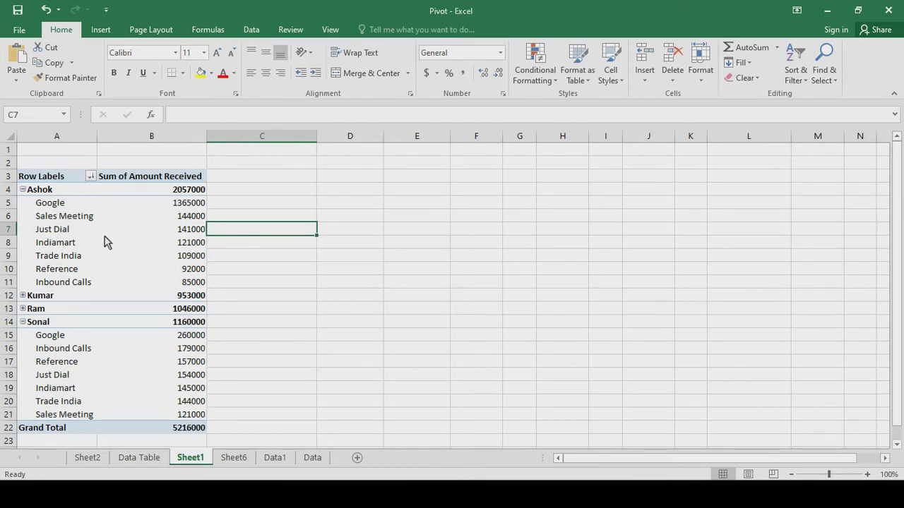
Step: Set the report layout of the sales person and enquiry source pivot table to Compact Form
click(134, 235)
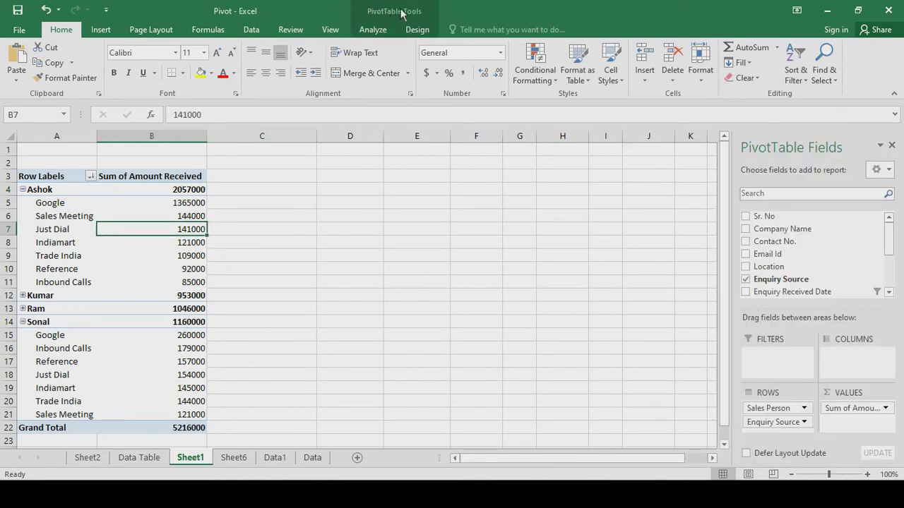
click(426, 13)
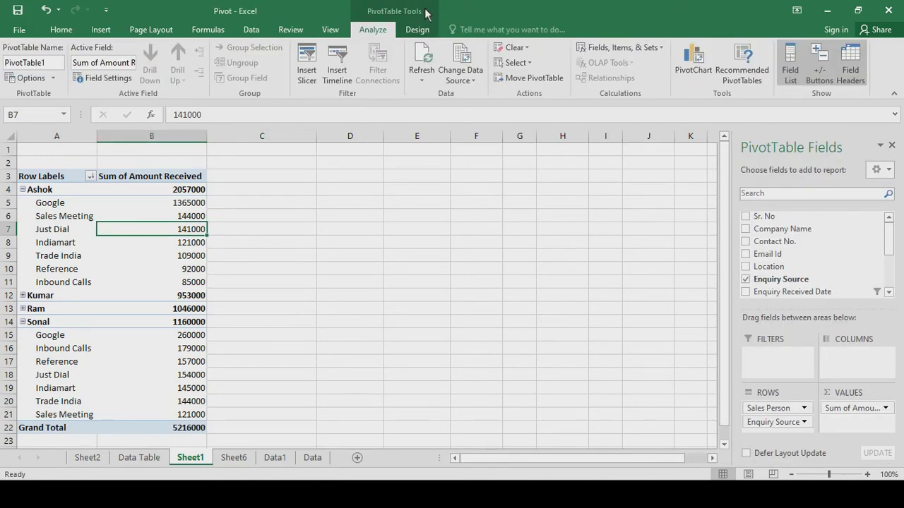
click(419, 30)
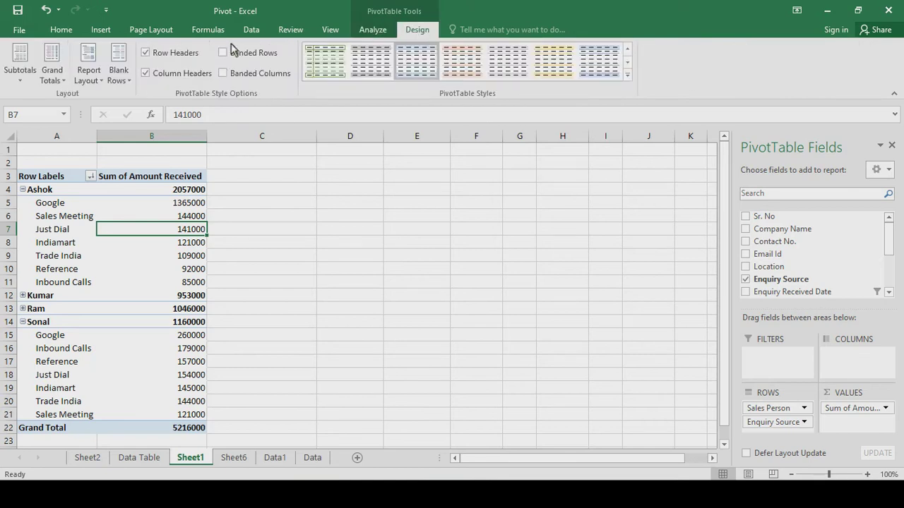
click(91, 59)
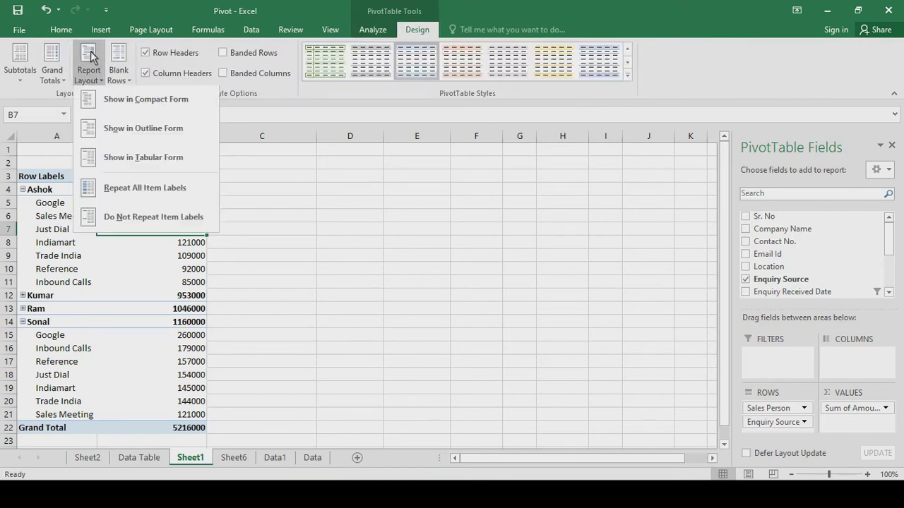
click(177, 102)
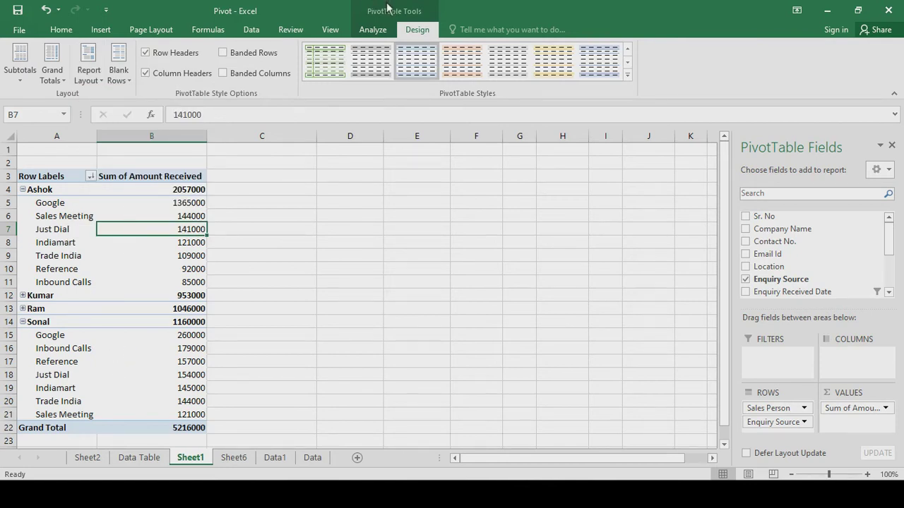
Step: Show the pivot table in Outline Form, compare it with Tabular Form, and return it to Outline Form
click(89, 64)
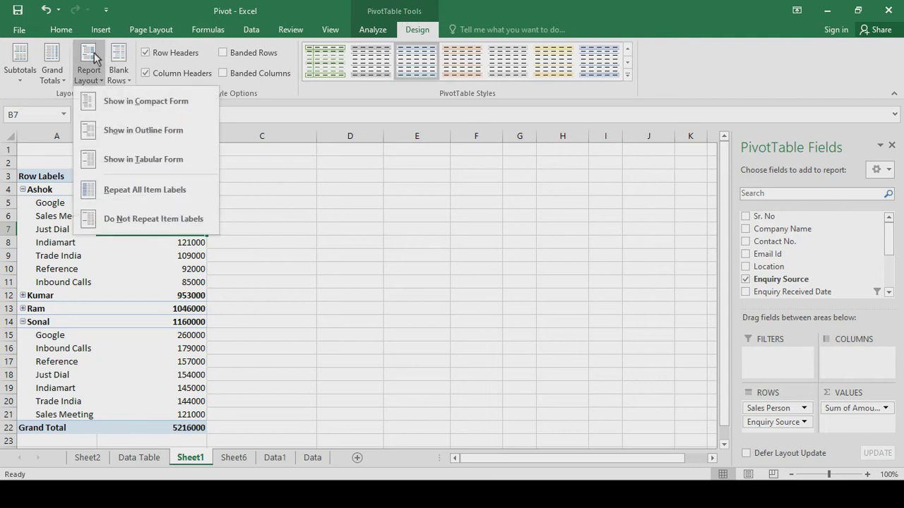
click(157, 130)
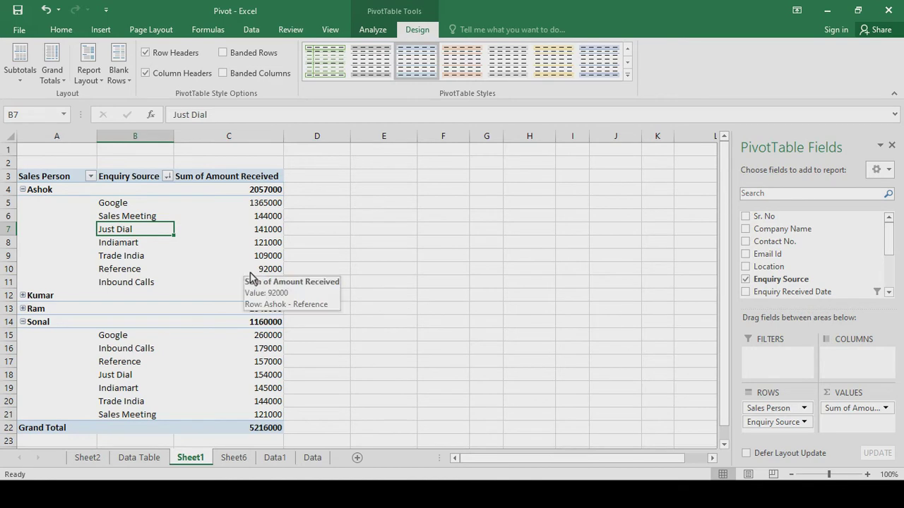
click(98, 65)
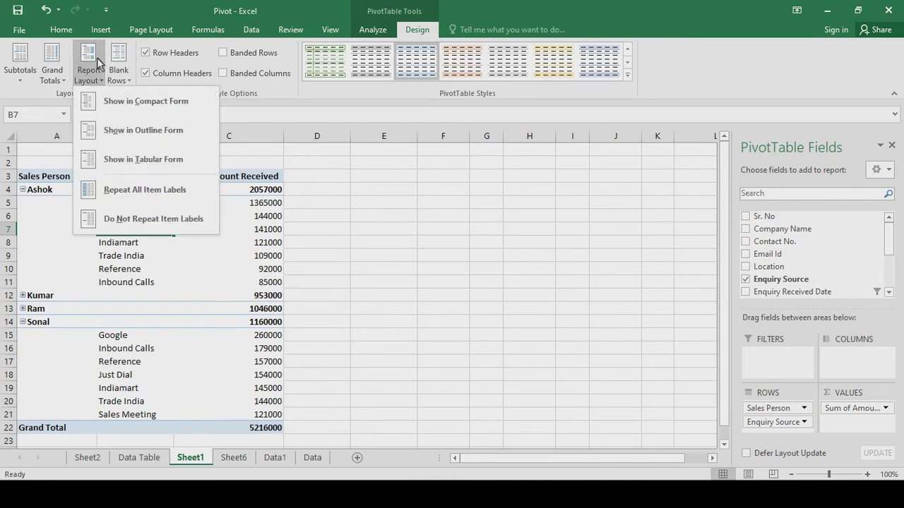
click(140, 158)
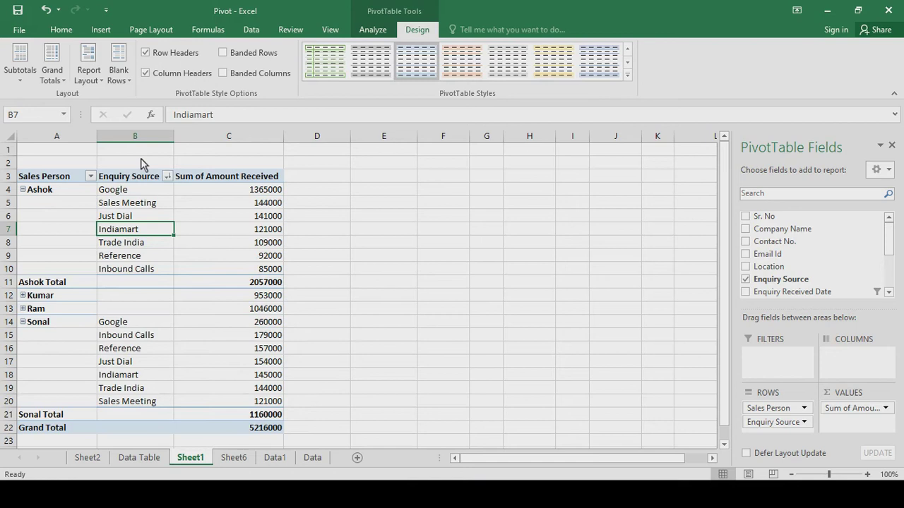
click(88, 71)
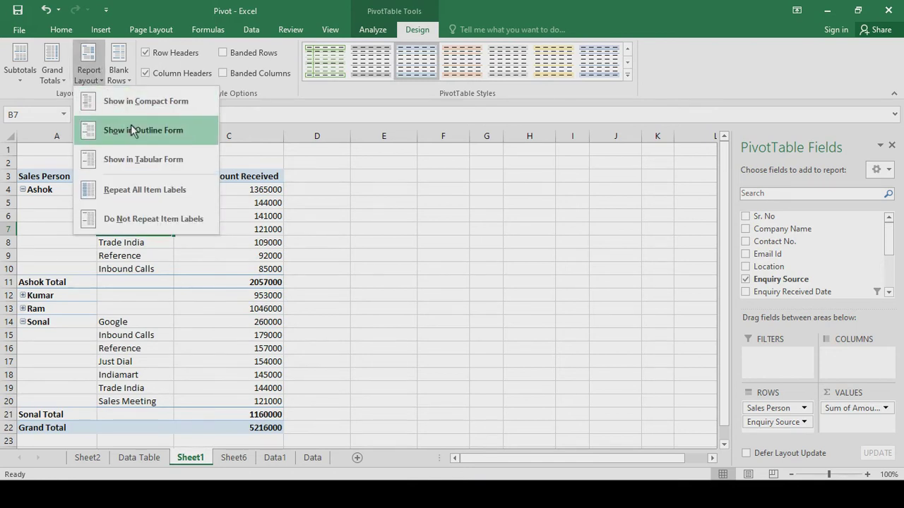
click(133, 130)
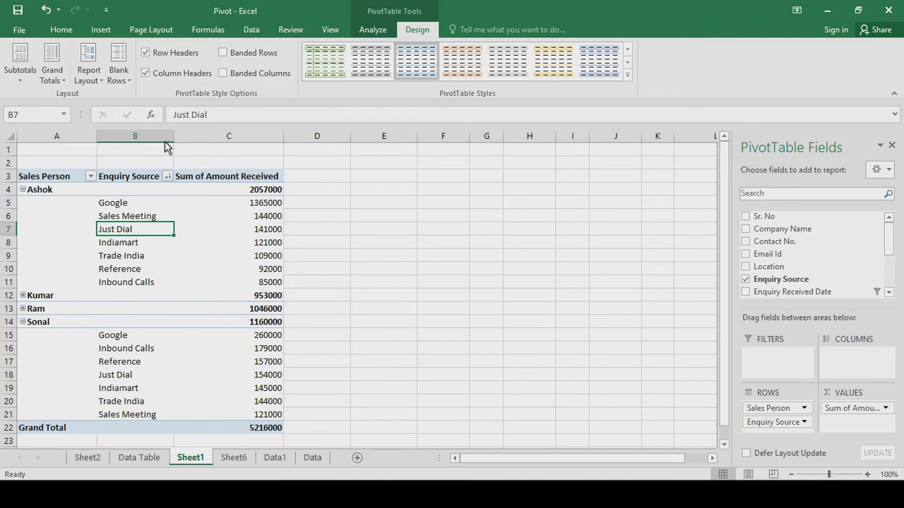
Step: Repeat all item labels in the sales person and enquiry source pivot table
click(89, 67)
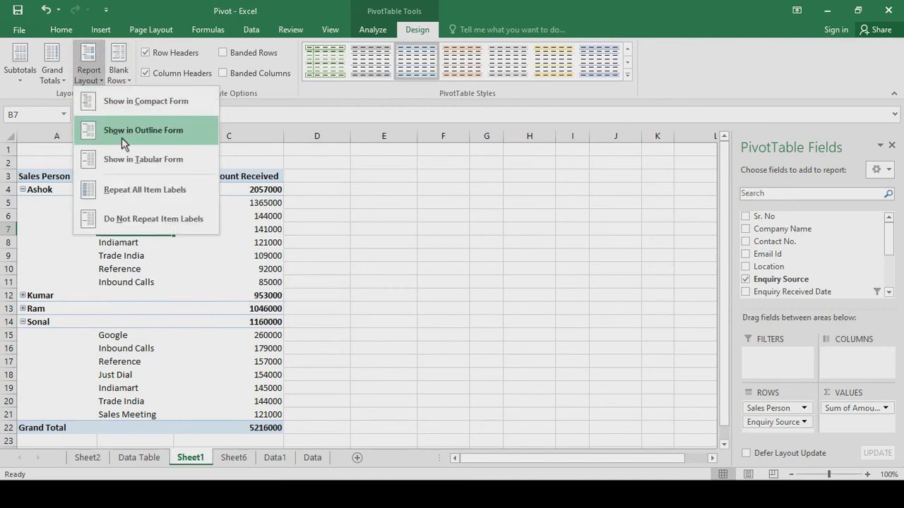
click(139, 161)
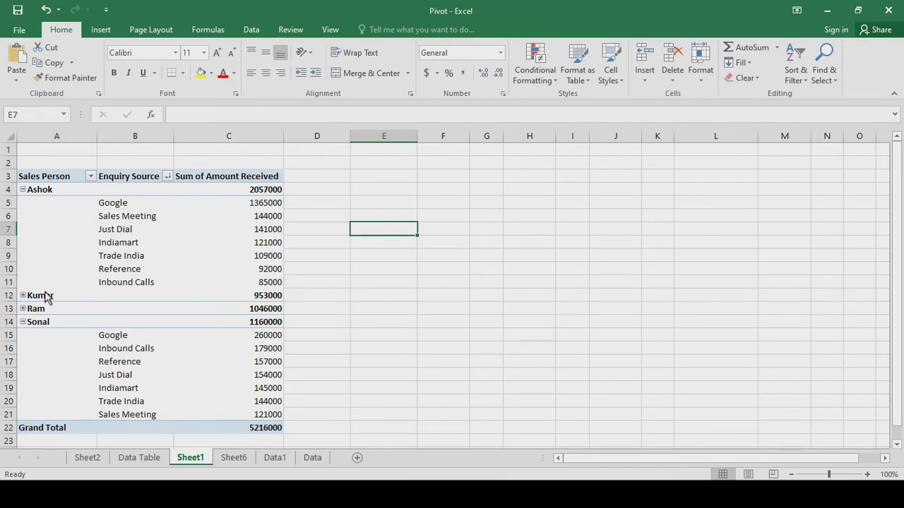
click(41, 235)
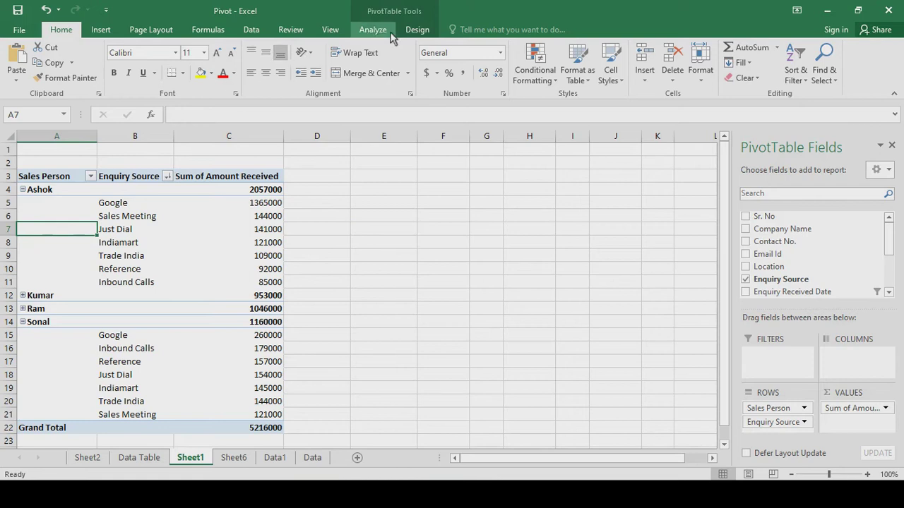
click(416, 31)
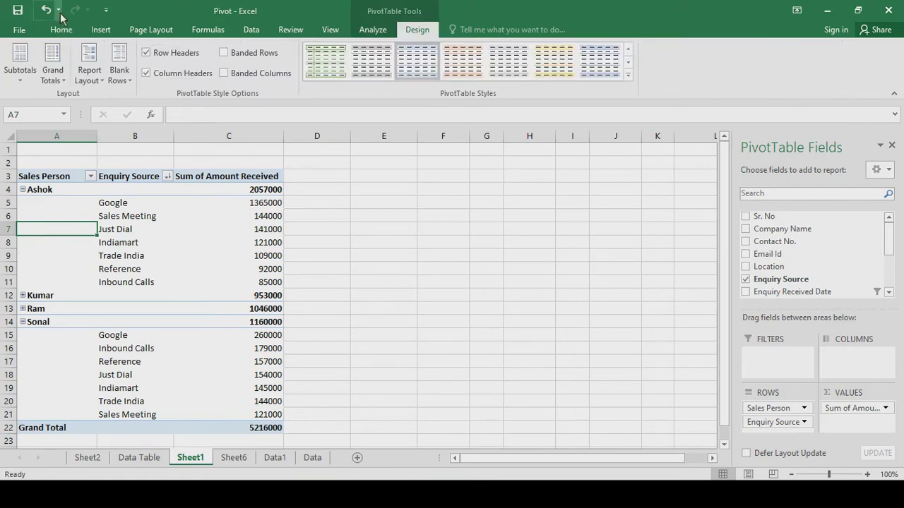
click(89, 64)
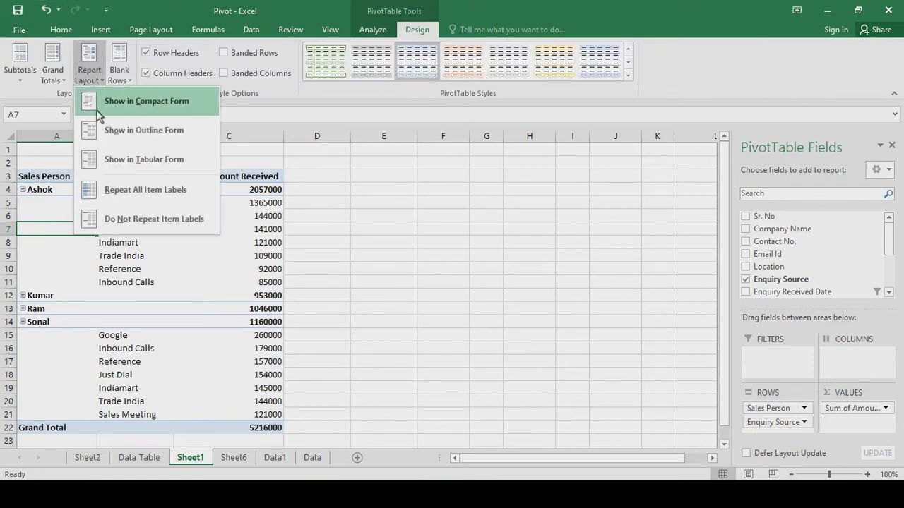
click(205, 191)
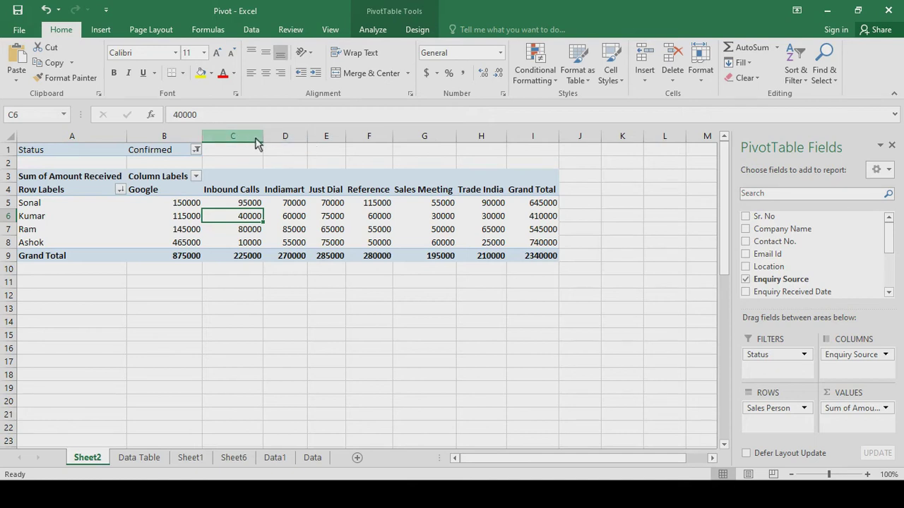
Step: Widen the Inbound Calls through Sales Meeting columns of the confirmed-status pivot table and refresh it
drag(263, 143, 507, 141)
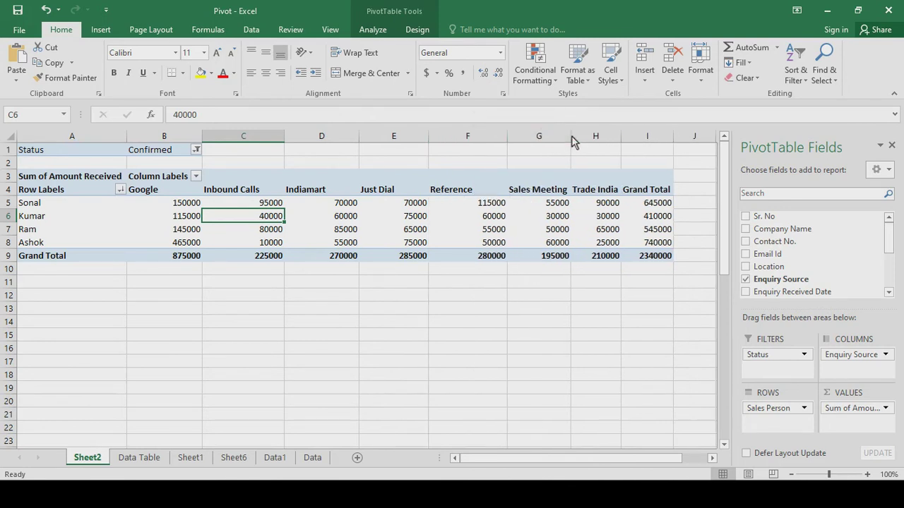
drag(583, 136, 583, 135)
right_click(409, 215)
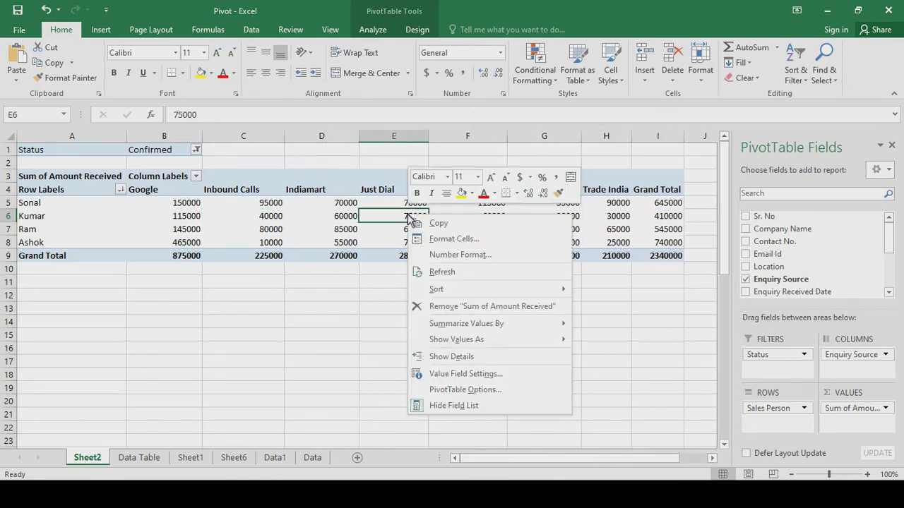
click(439, 273)
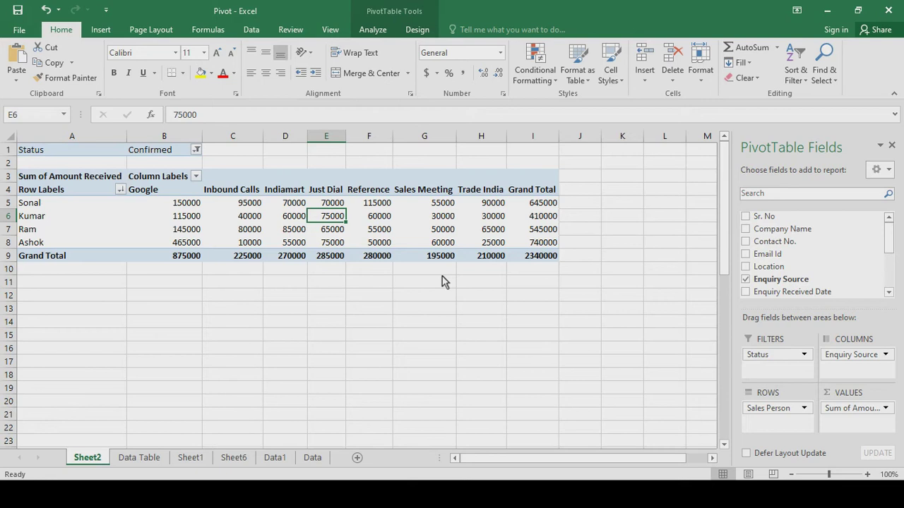
Step: Turn off Autofit column widths on update in the options of the confirmed-status pivot table
right_click(388, 229)
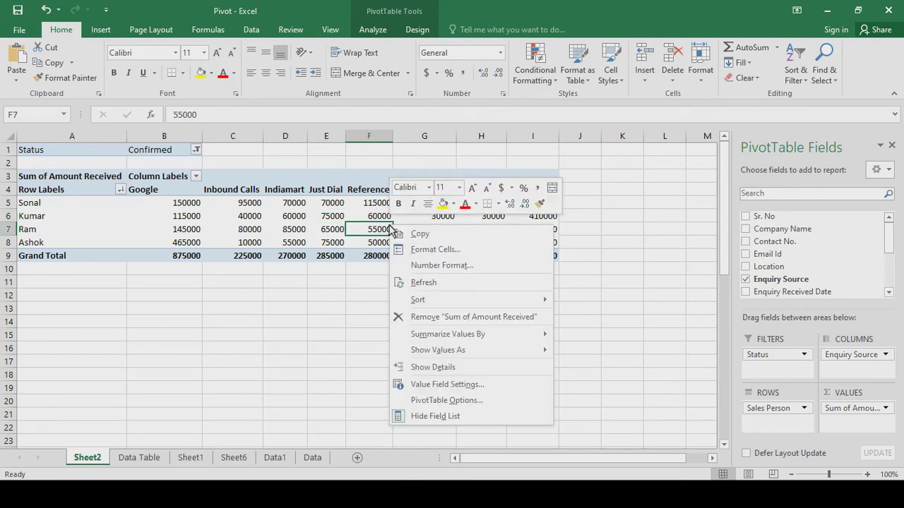
click(455, 409)
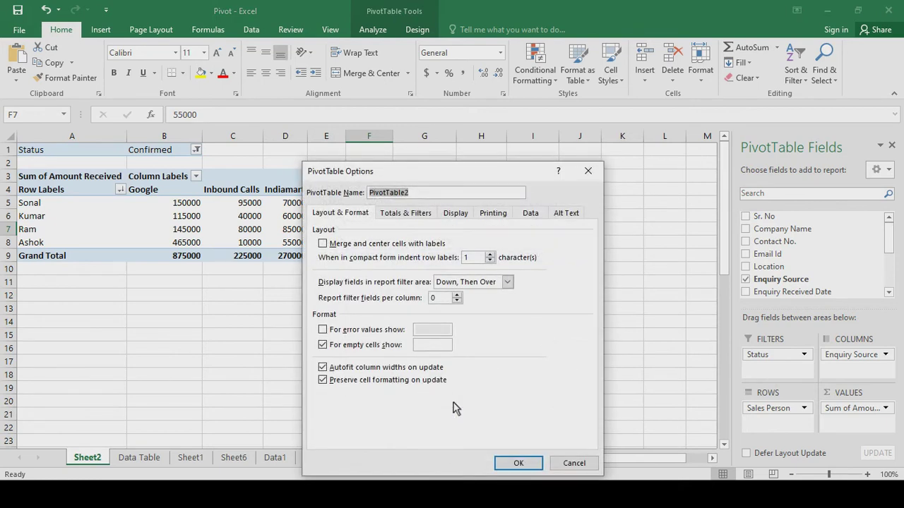
click(324, 368)
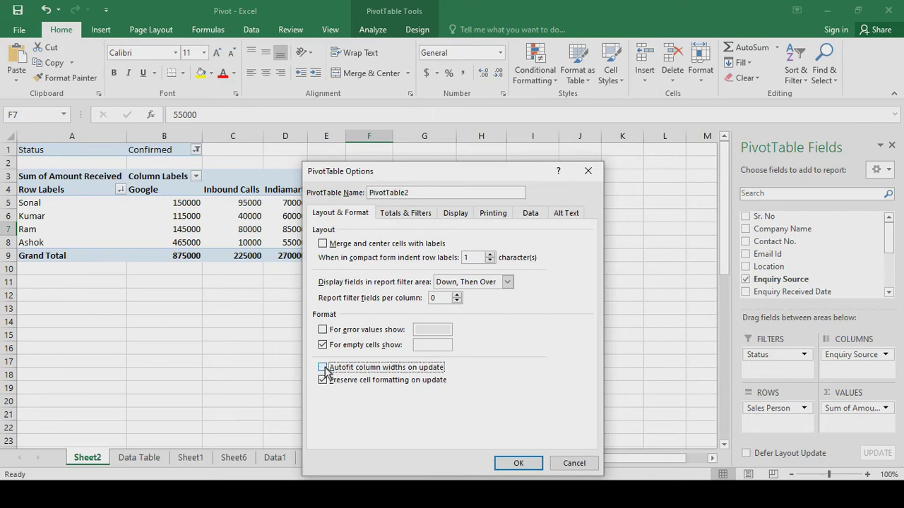
click(517, 465)
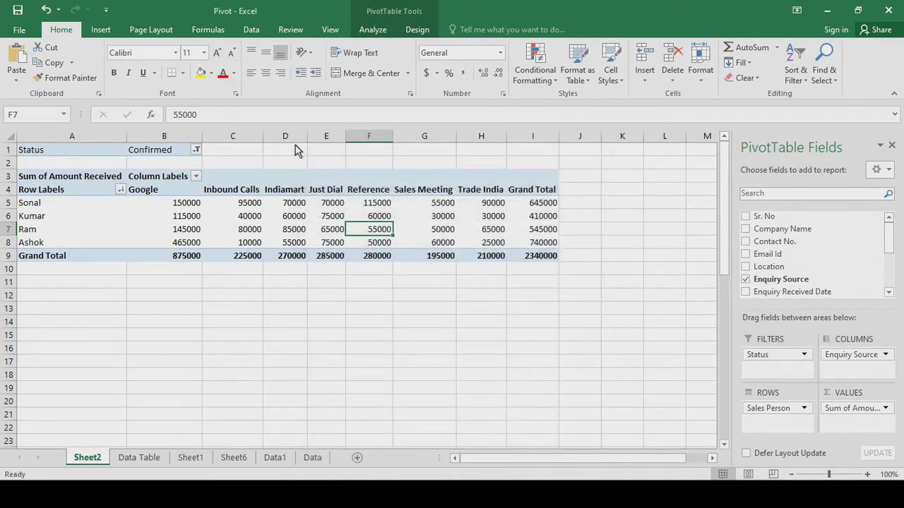
Step: Widen the Indiamart through Grand Total columns of the confirmed-status pivot table and refresh it
drag(307, 136, 427, 136)
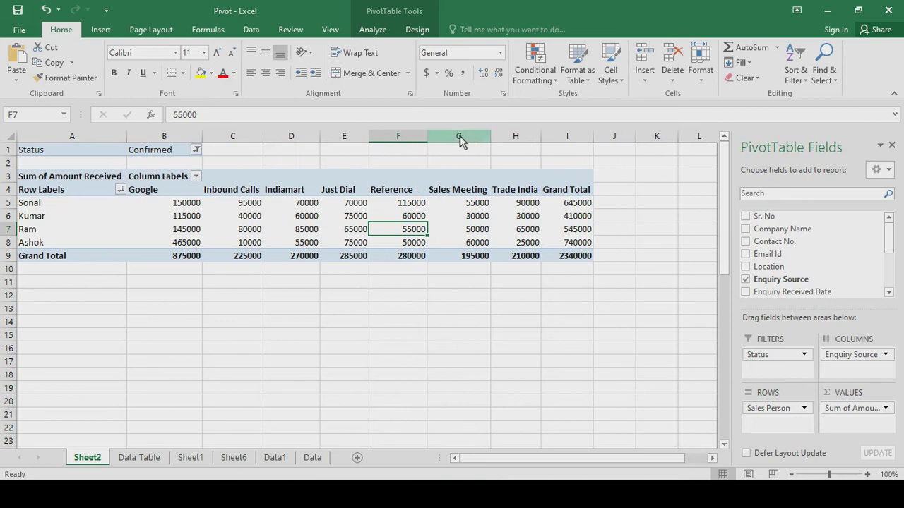
drag(490, 137, 640, 144)
right_click(333, 205)
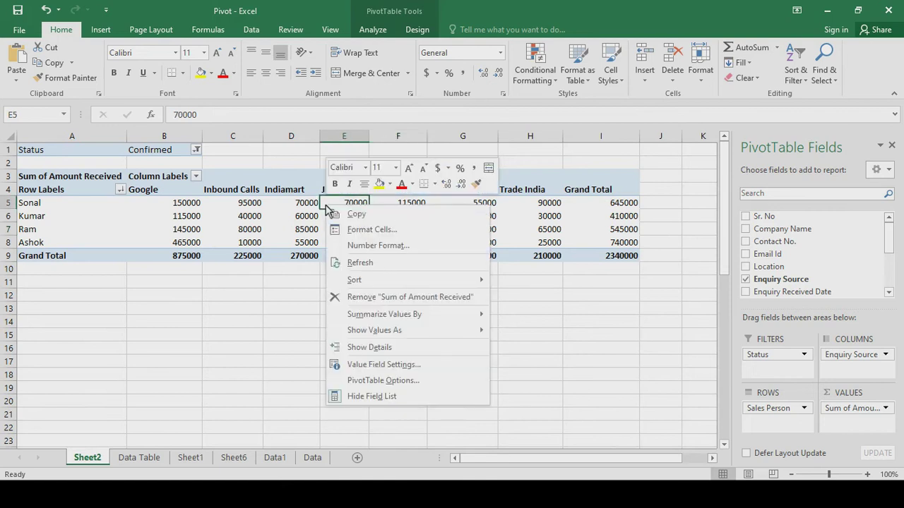
click(358, 262)
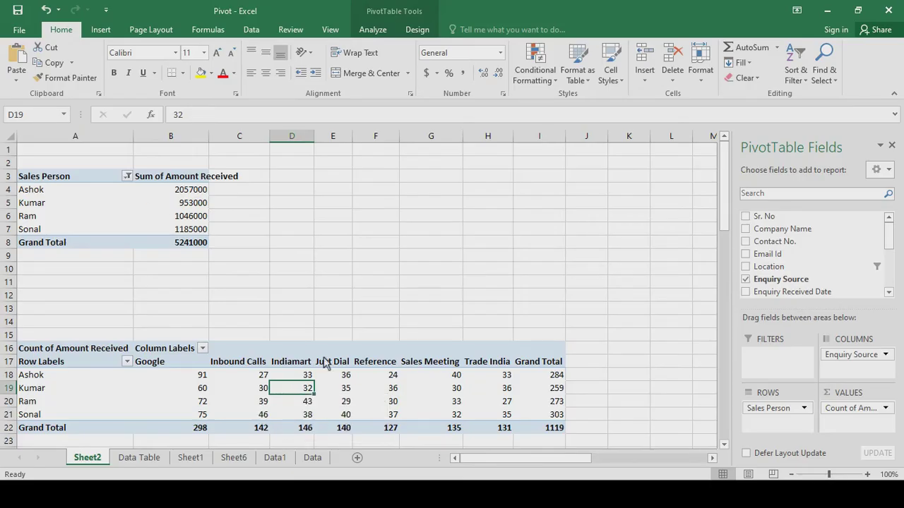
Step: Insert Location and Enquiry Received Month slicers for the Count of Amount Received pivot table and place them side by side above it
click(374, 31)
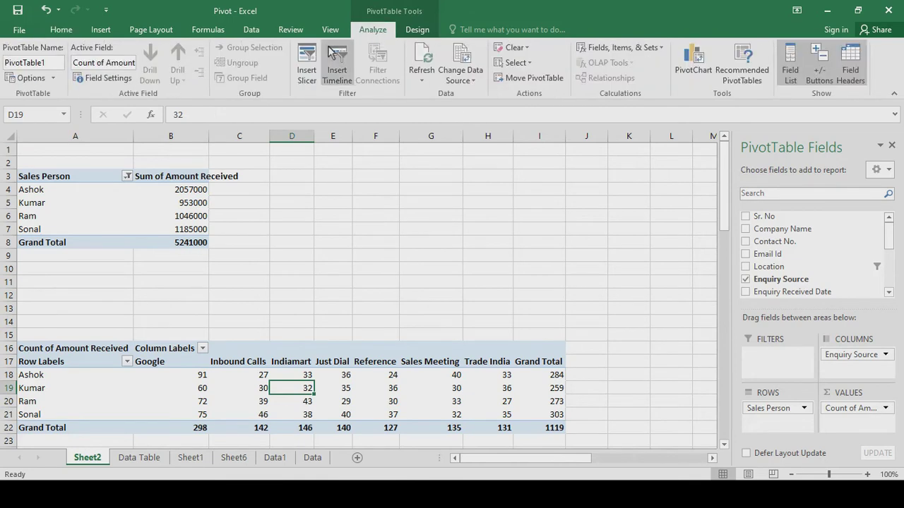
click(303, 58)
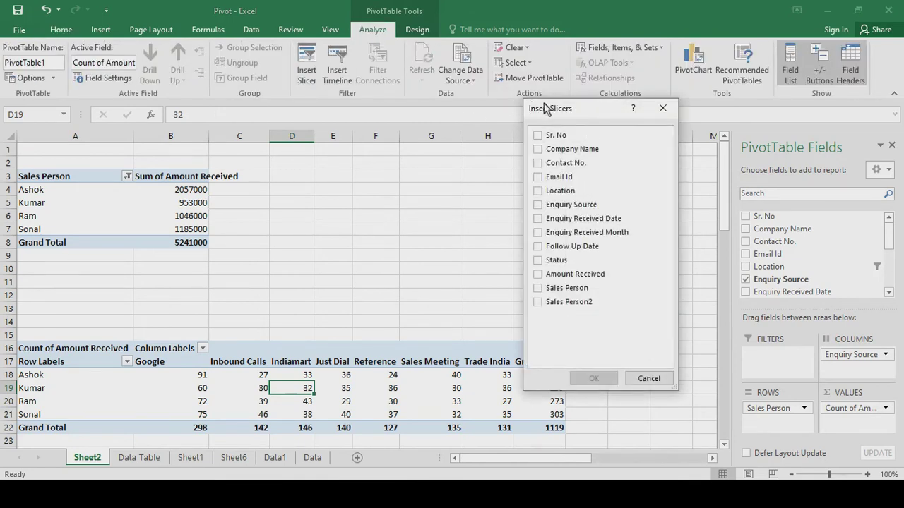
click(540, 192)
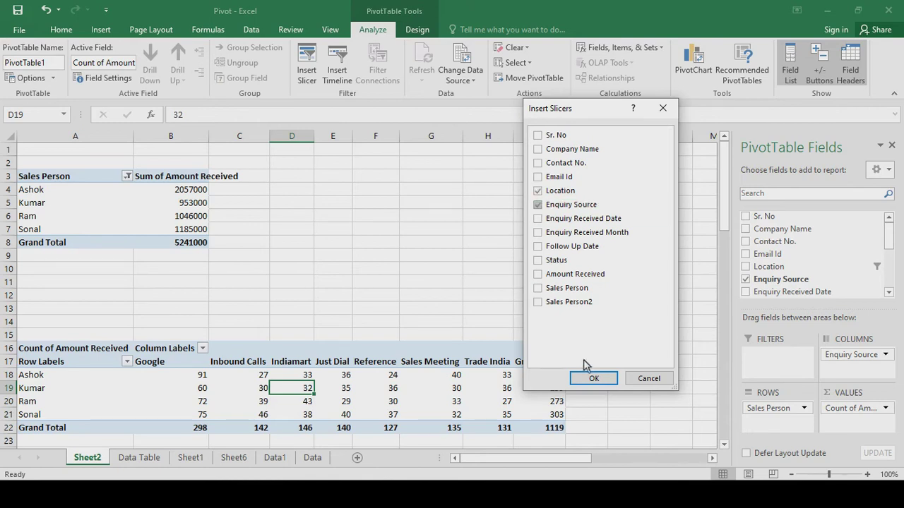
click(538, 218)
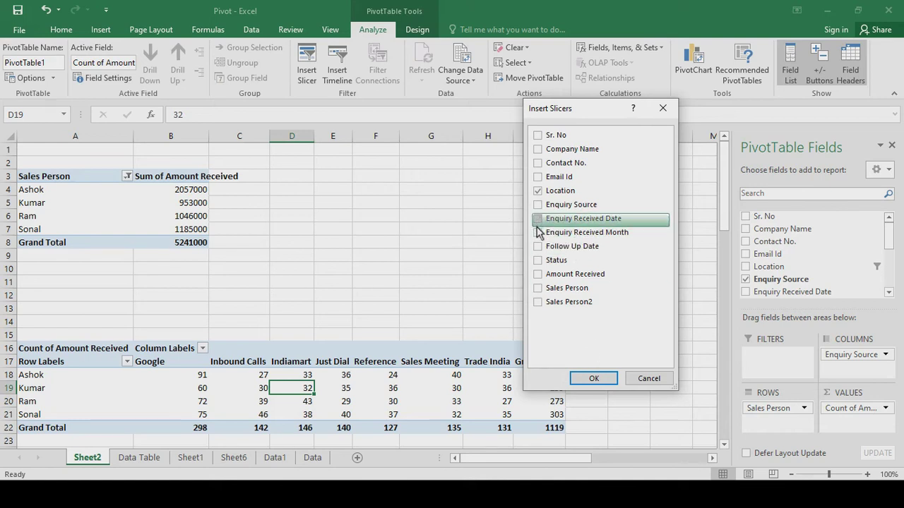
click(538, 232)
click(594, 378)
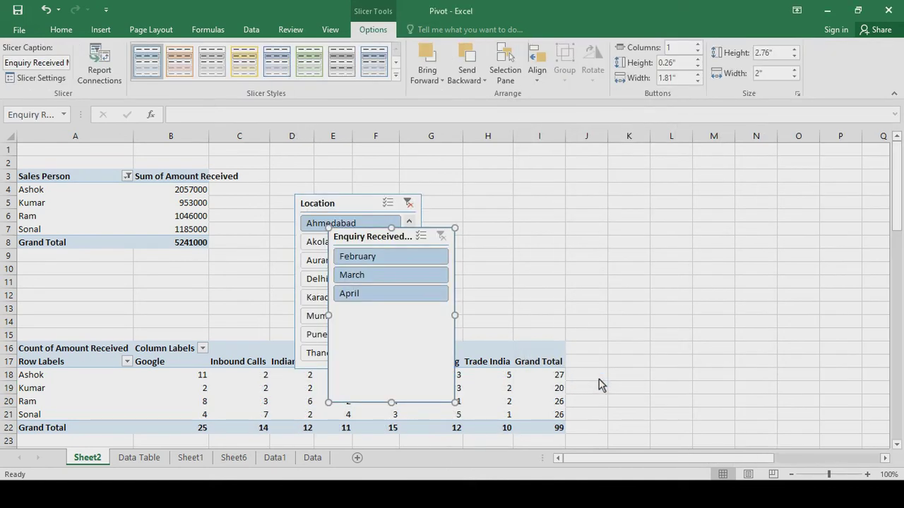
drag(394, 237, 648, 161)
drag(341, 203, 506, 160)
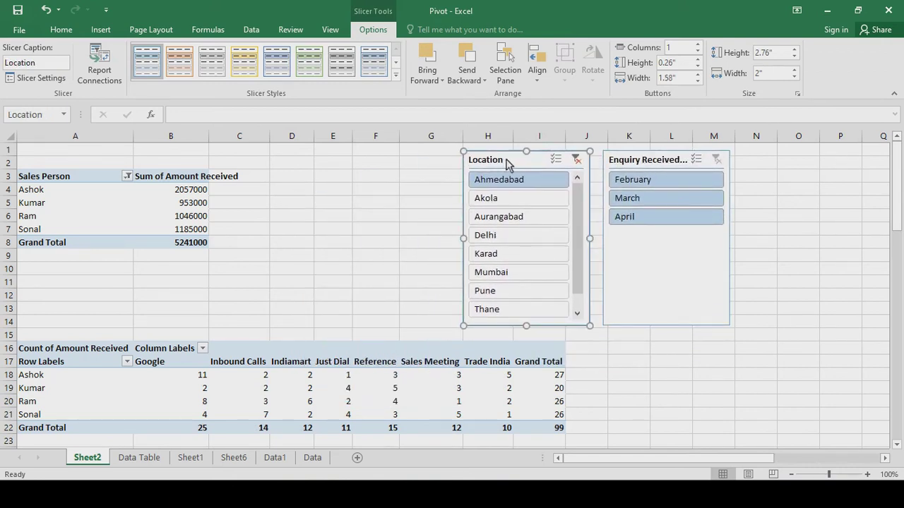
Step: Connect the Location slicer to PivotTable2, the Sum of Amount Received pivot table, as well
right_click(507, 162)
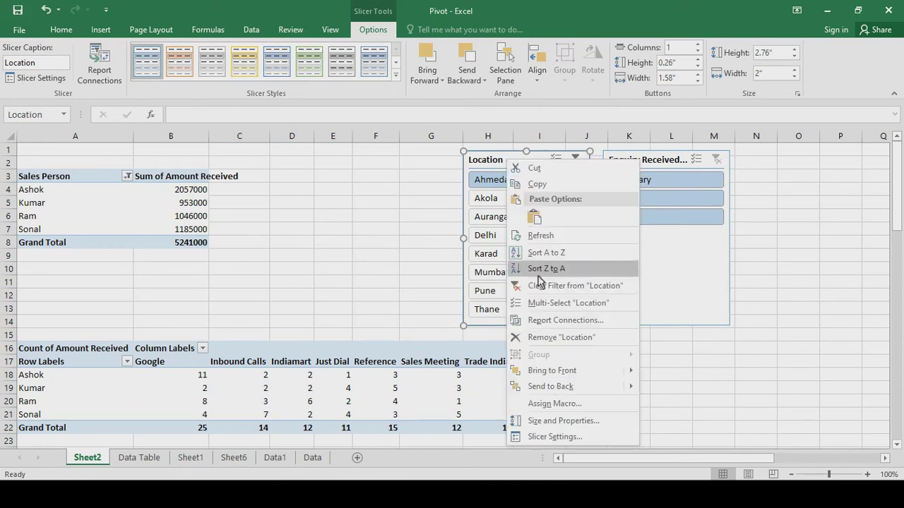
click(575, 321)
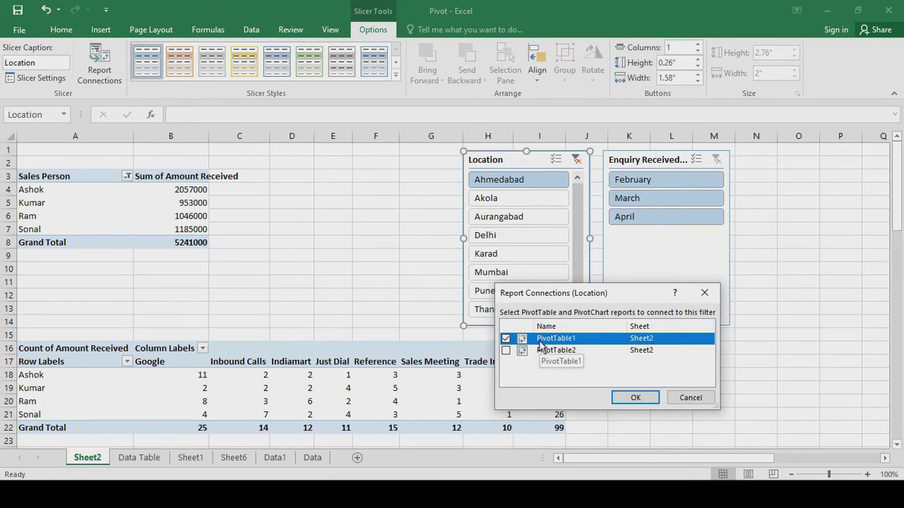
click(505, 351)
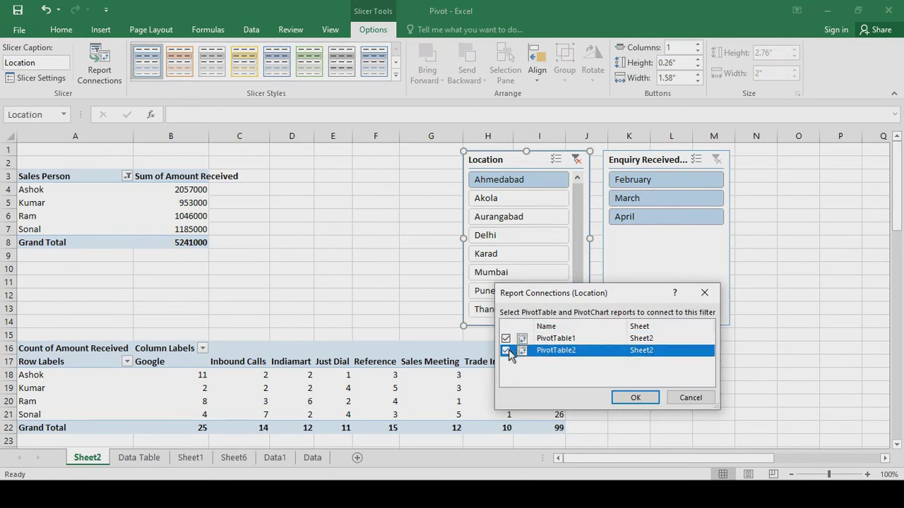
click(633, 397)
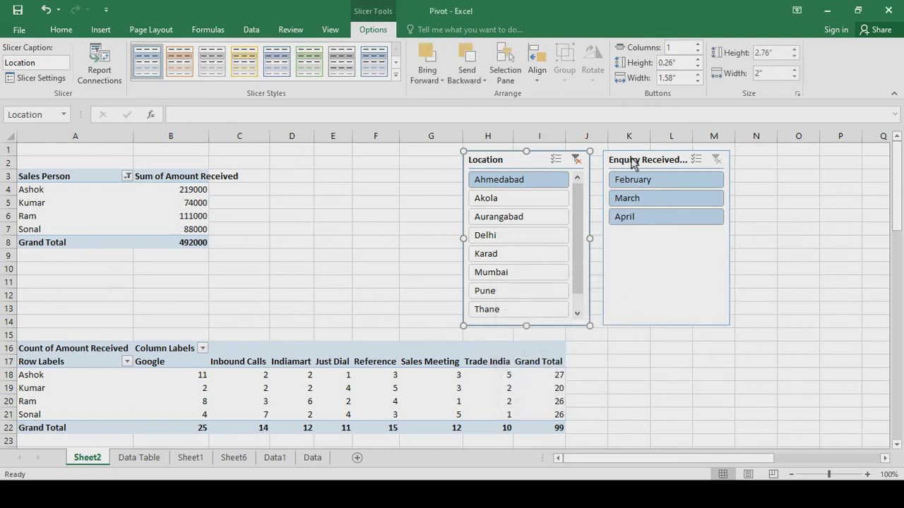
Step: Connect the Enquiry Received Month slicer to PivotTable2 in addition to PivotTable1
click(632, 161)
right_click(632, 161)
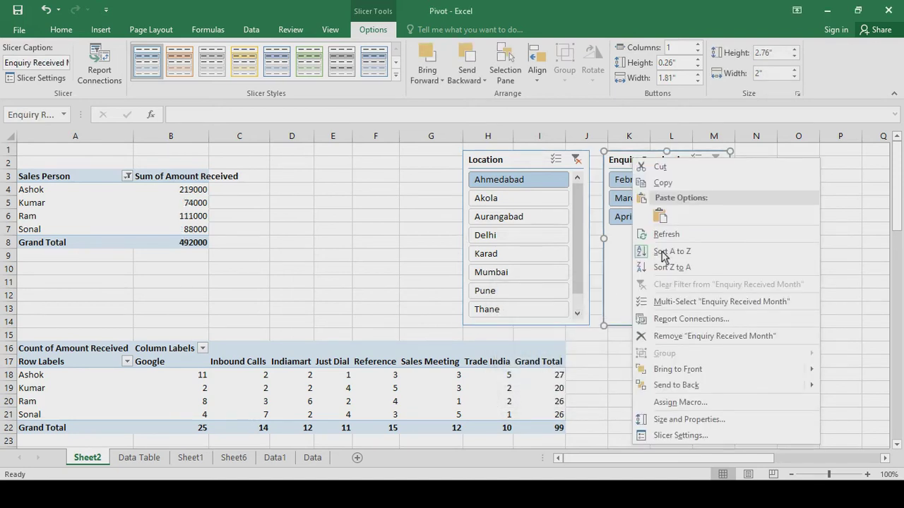
click(684, 320)
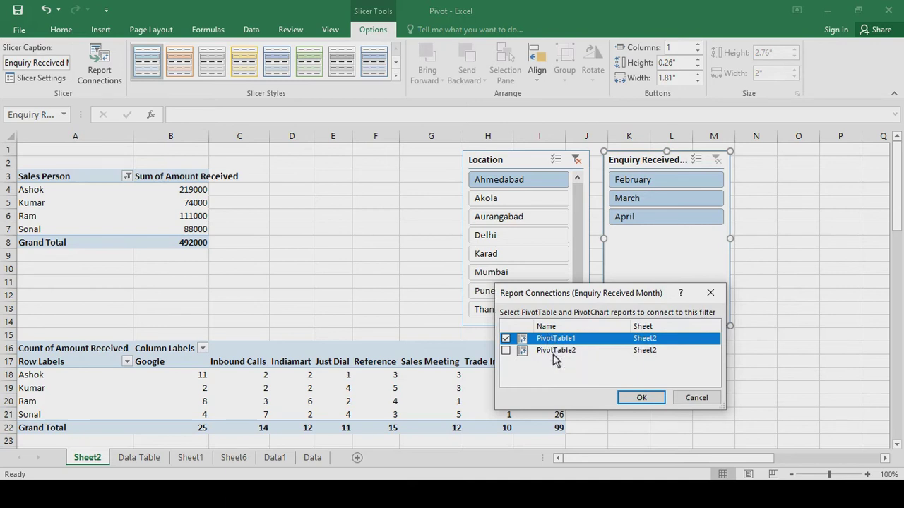
click(506, 351)
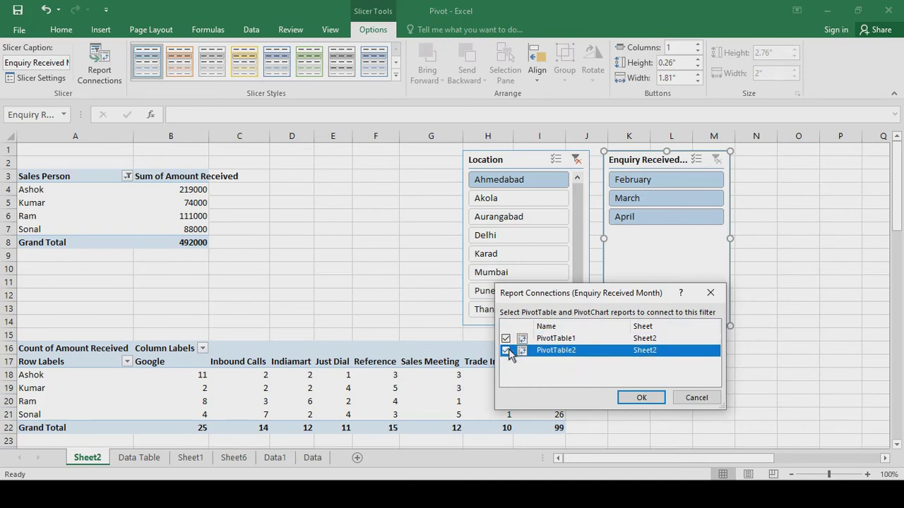
click(641, 398)
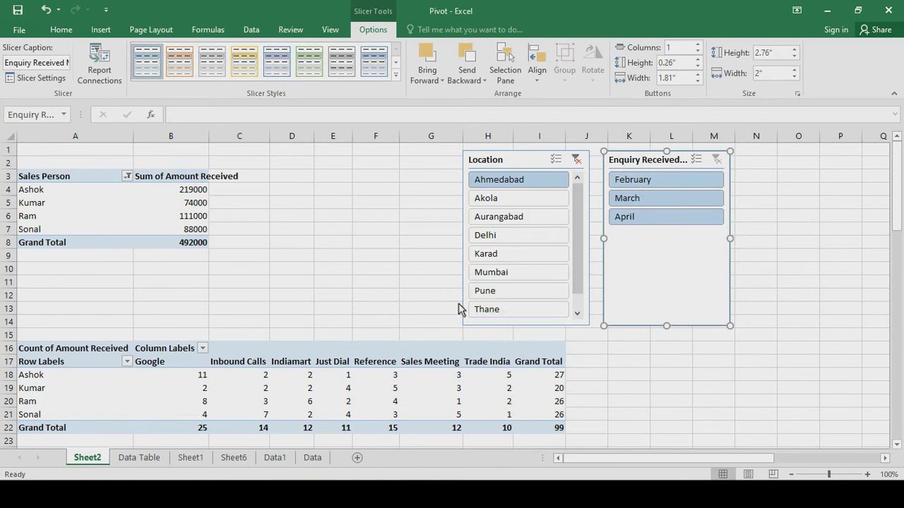
Step: Filter both connected pivot tables by location Akola and Aurangabad in turn, and by enquiry month April
click(503, 181)
click(493, 201)
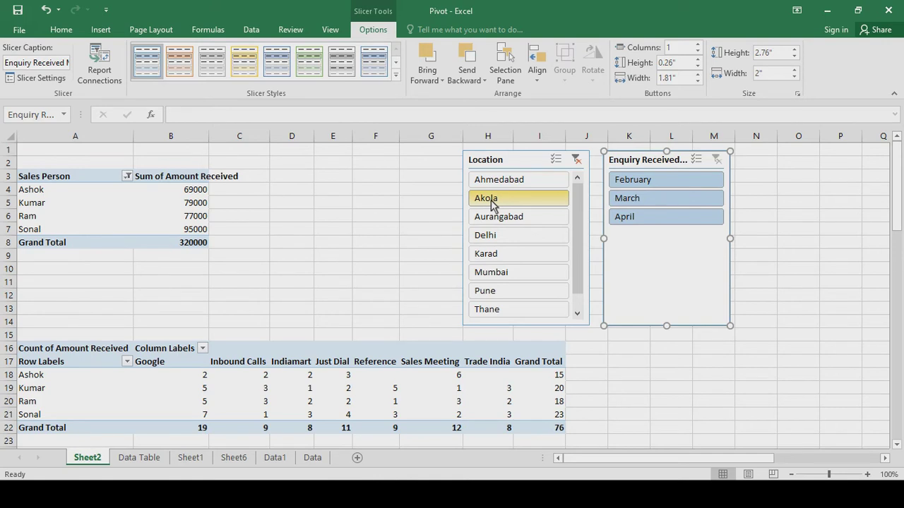
click(498, 219)
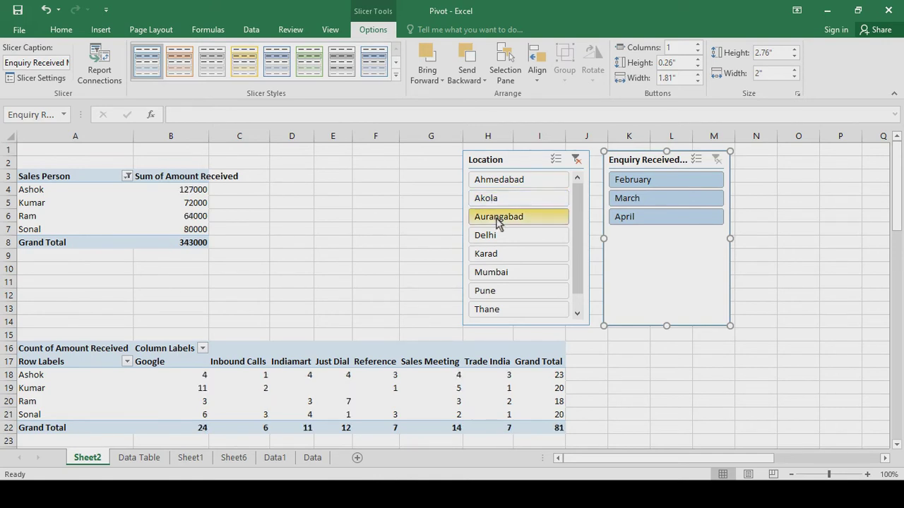
click(630, 219)
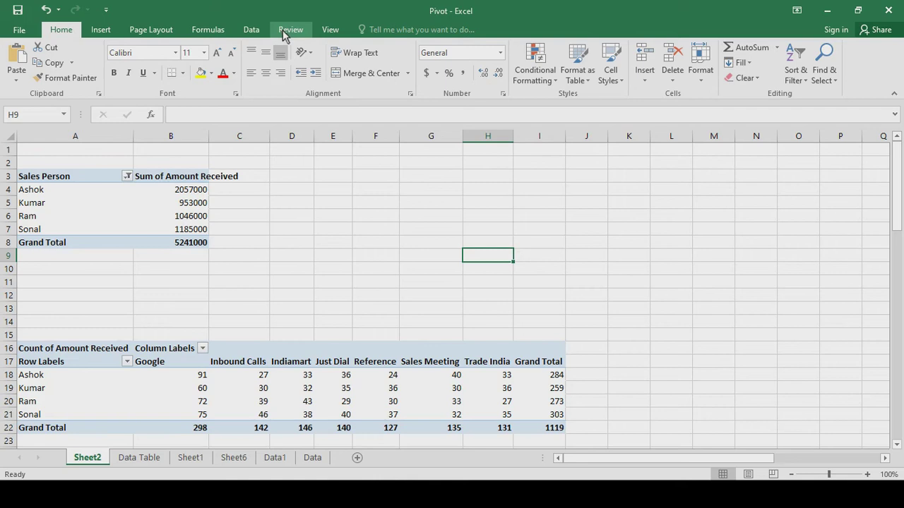
Step: Insert an Enquiry Received Date timeline for the Sum of Amount Received pivot table and place it in the empty area beside it
click(179, 223)
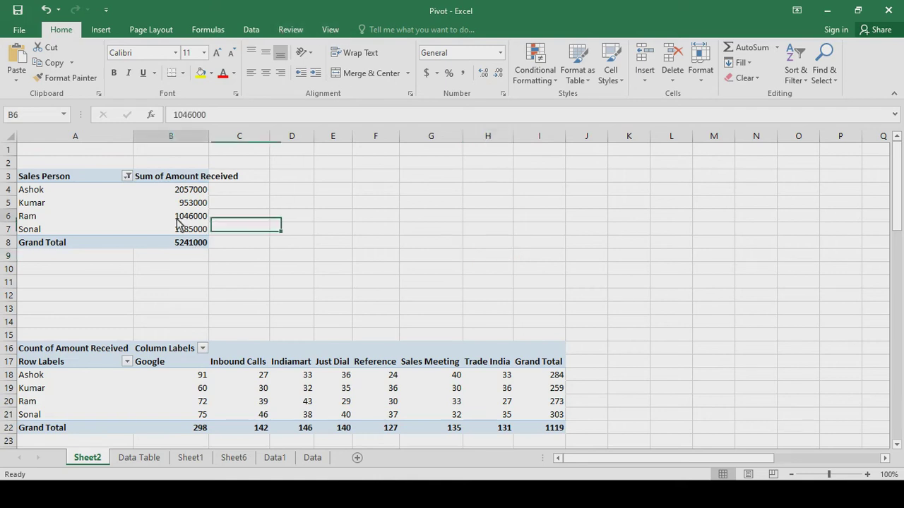
click(373, 29)
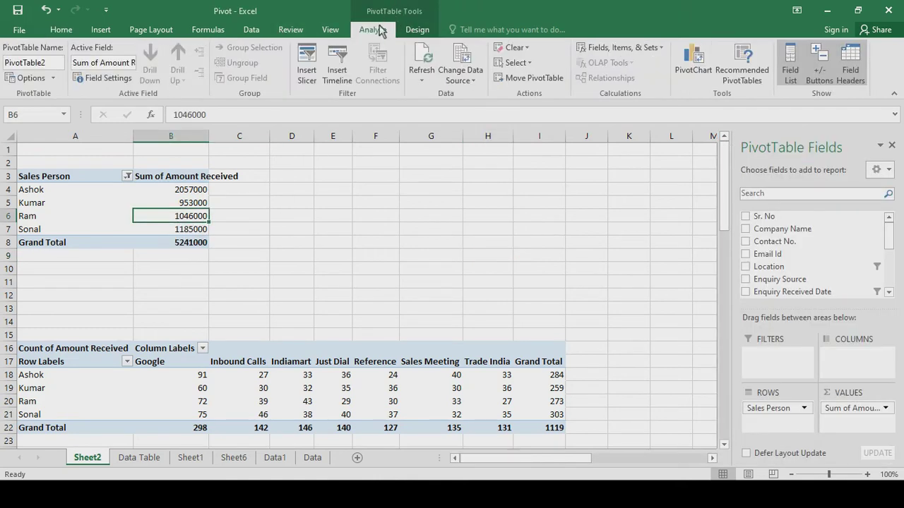
click(336, 63)
click(566, 195)
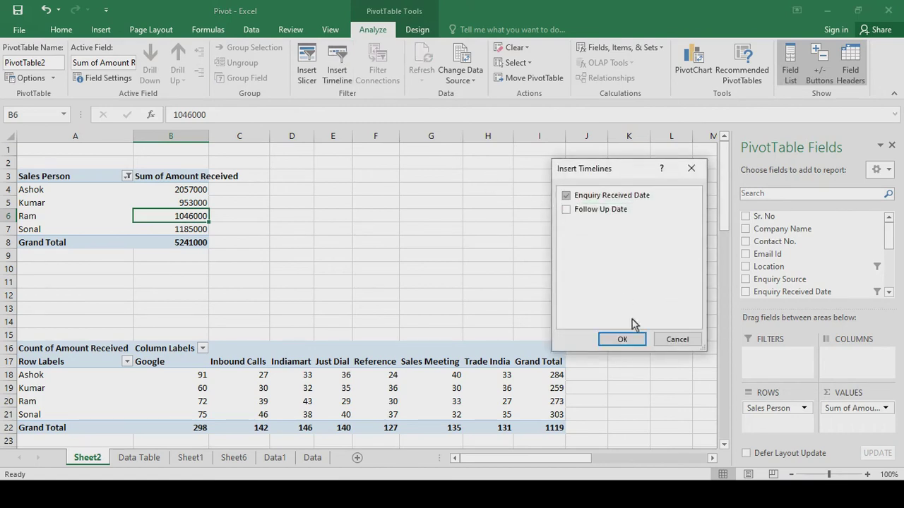
click(622, 340)
drag(400, 270, 527, 191)
Step: Connect the Enquiry Received Date timeline to PivotTable1 as well and shift it farther from the pivot tables
right_click(528, 191)
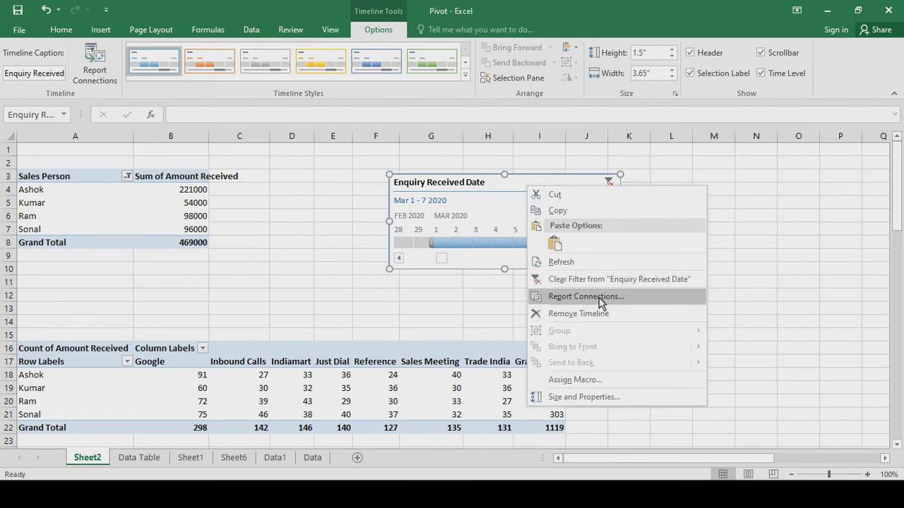
click(599, 298)
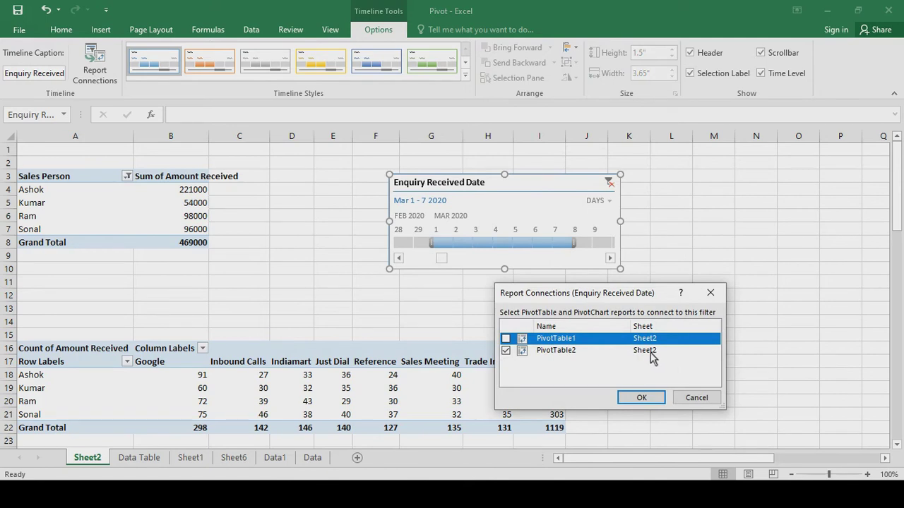
click(506, 338)
click(640, 398)
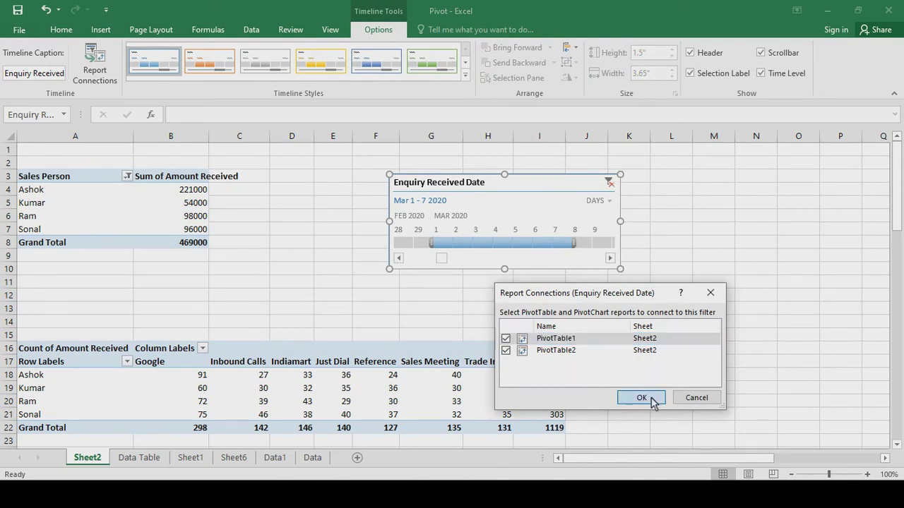
drag(483, 185, 607, 189)
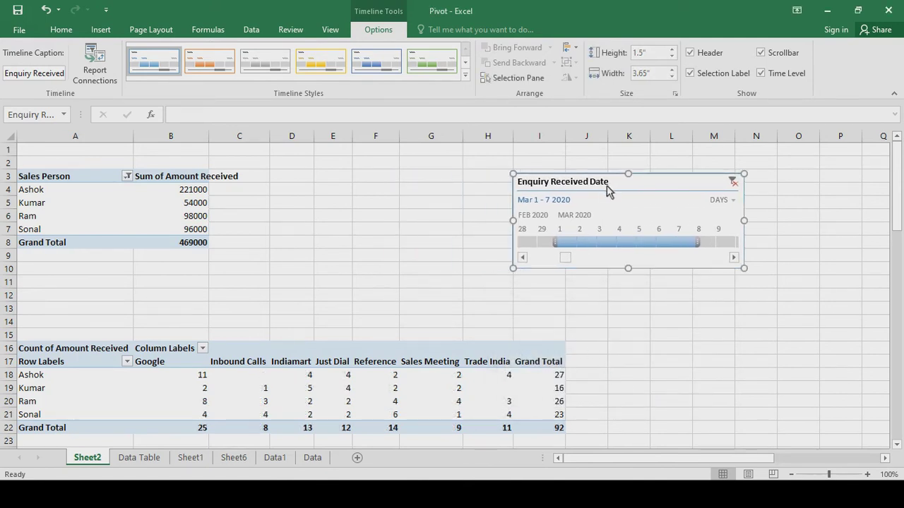
Step: Set the timeline's level to months, filter both pivot tables to March 2020, and move the timeline farther aside
click(717, 202)
click(740, 262)
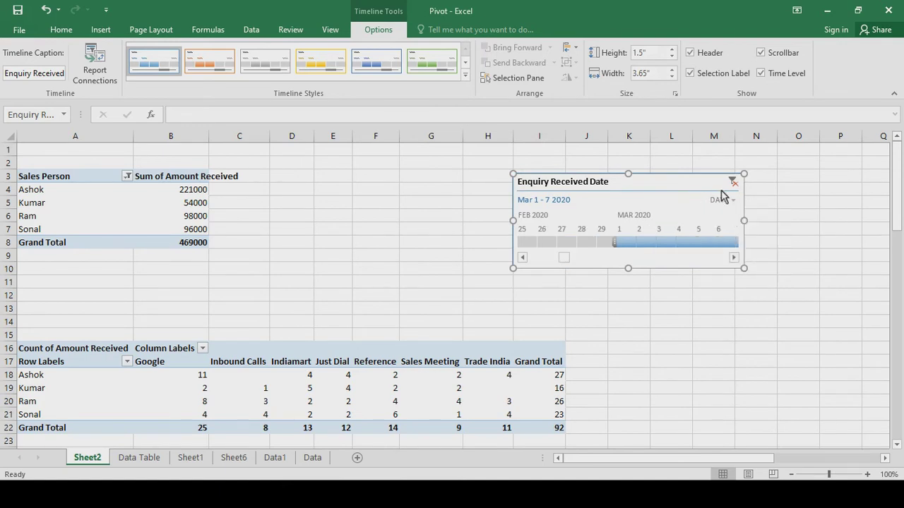
click(727, 203)
click(737, 248)
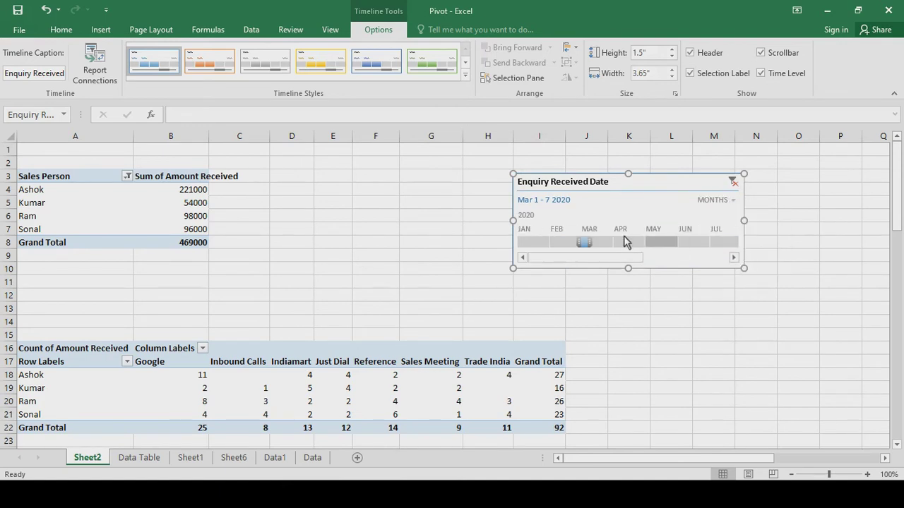
click(599, 245)
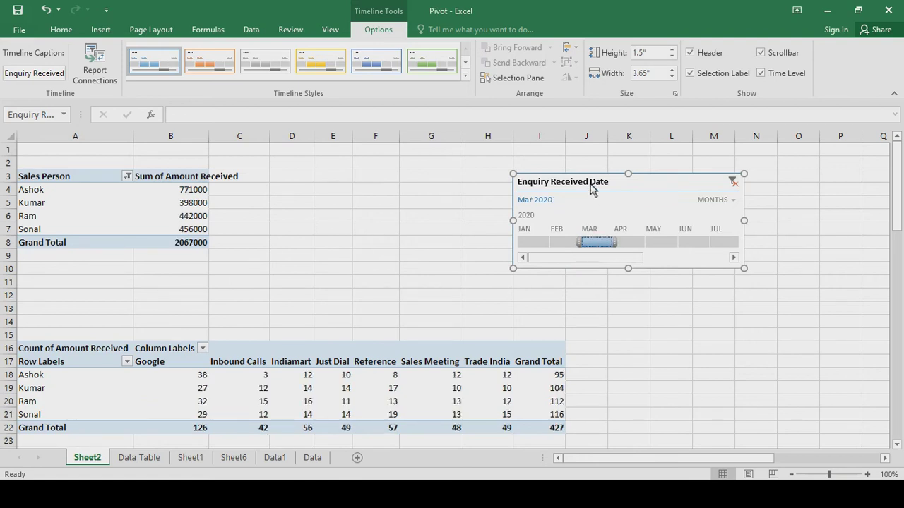
drag(590, 187, 716, 179)
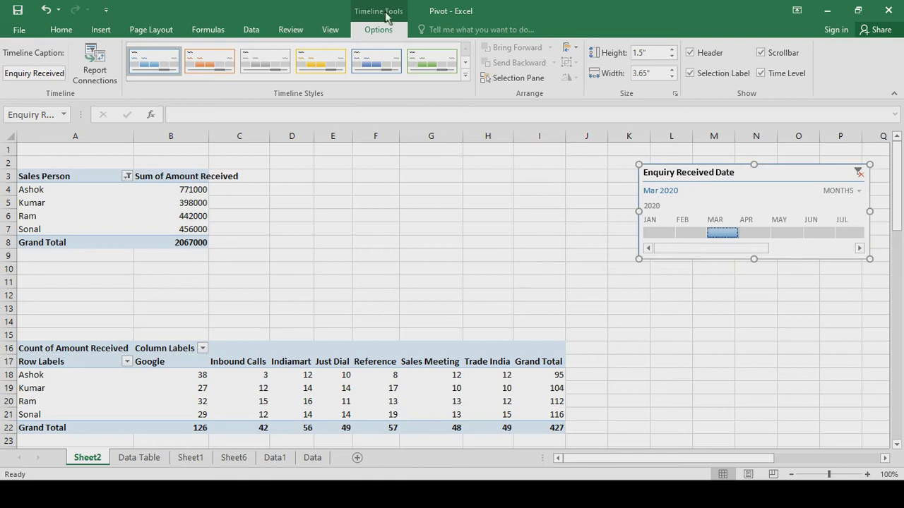
Step: Insert a Location slicer for the Sum of Amount Received pivot table and place it beside the timeline
click(139, 214)
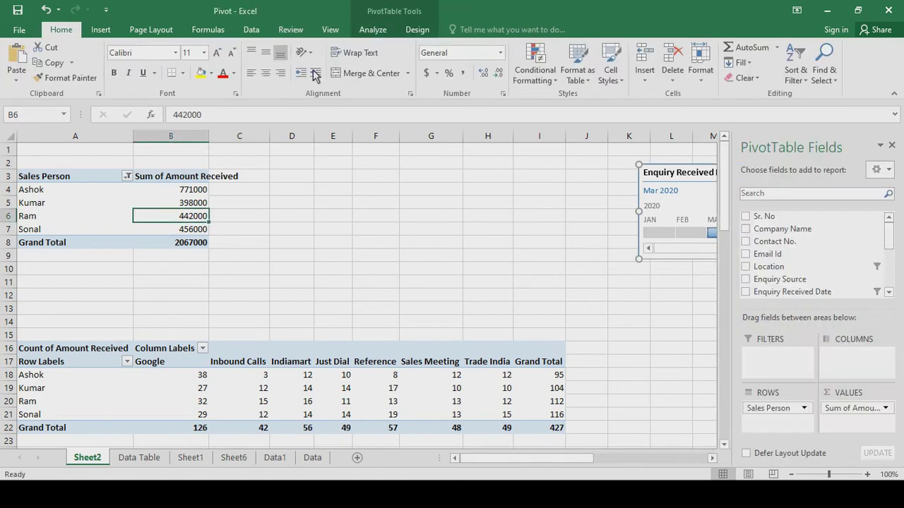
click(372, 30)
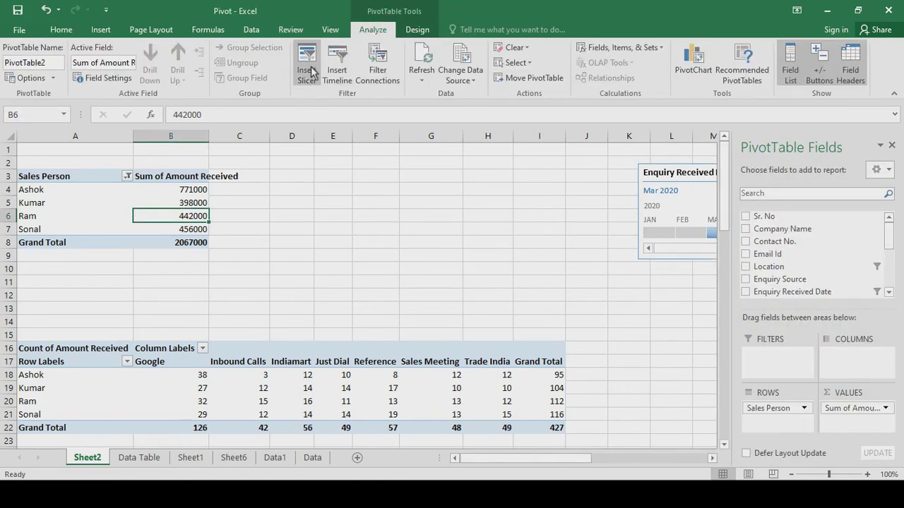
click(309, 68)
click(538, 190)
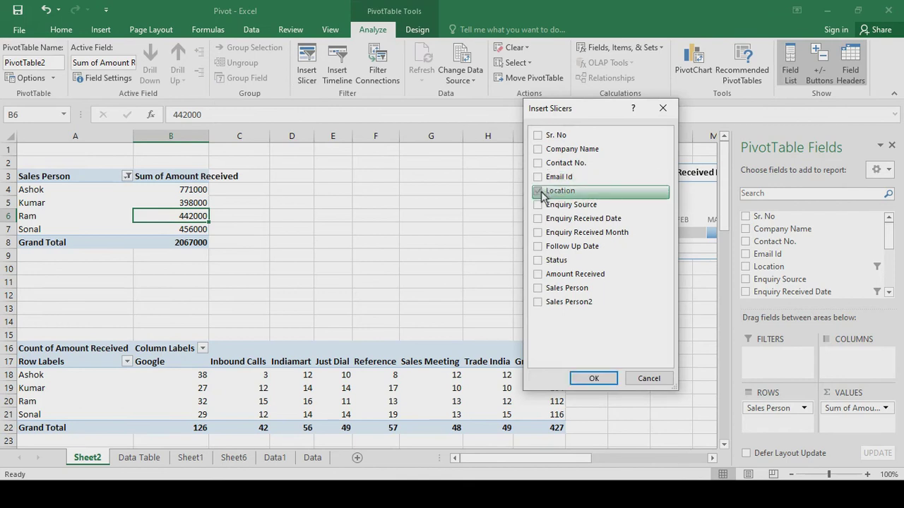
click(596, 378)
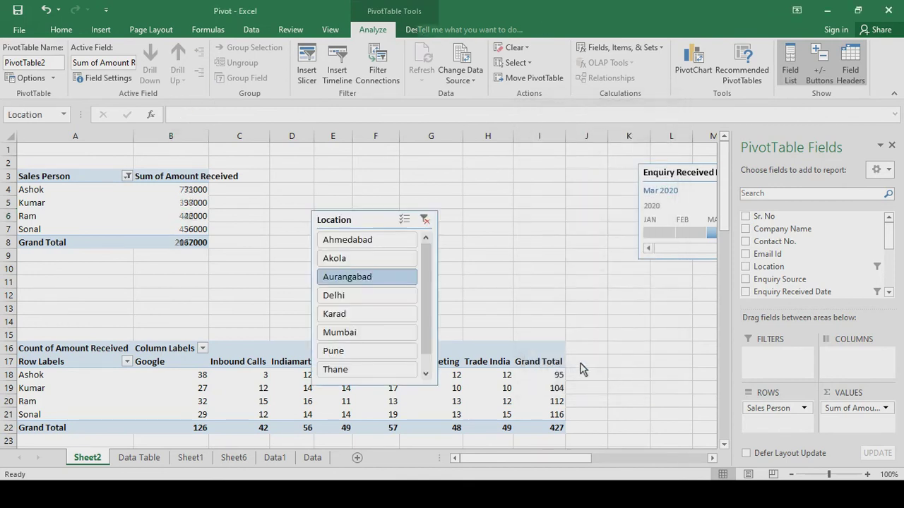
drag(390, 223, 530, 161)
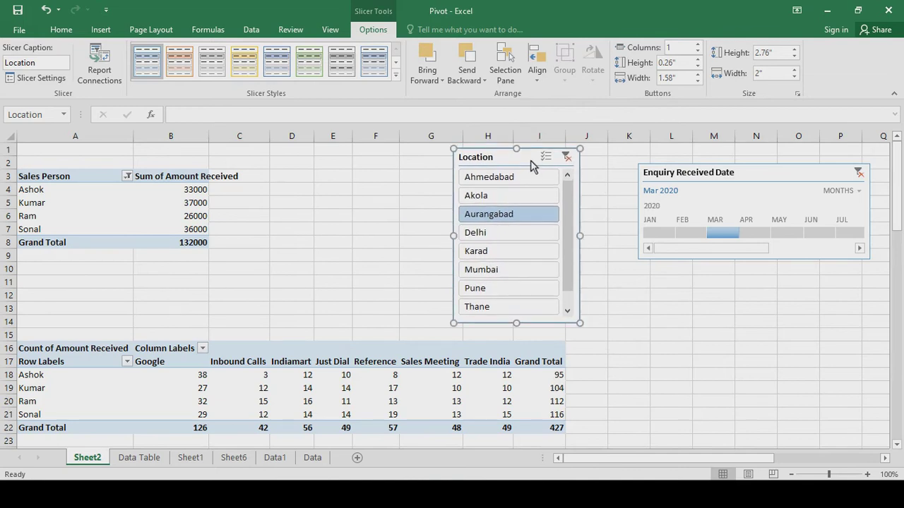
Step: Connect the new Location slicer to PivotTable1, the Count of Amount Received pivot table
right_click(497, 157)
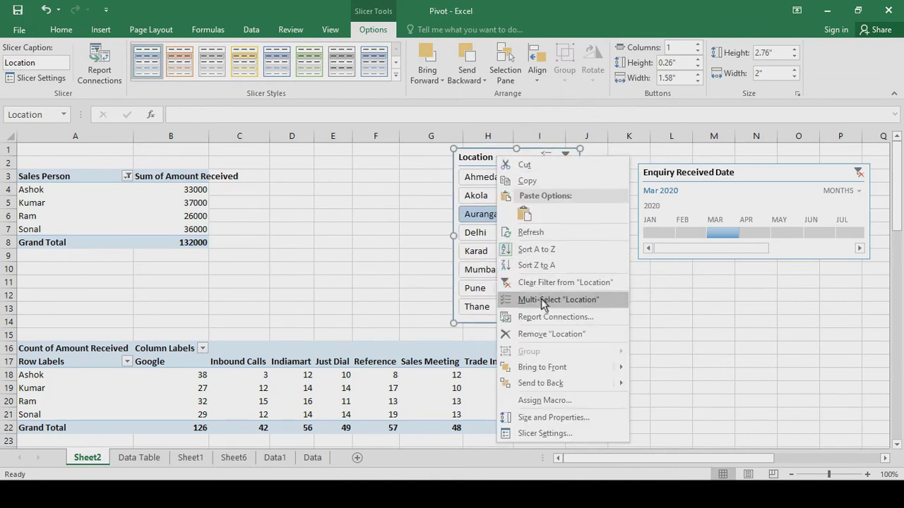
click(548, 319)
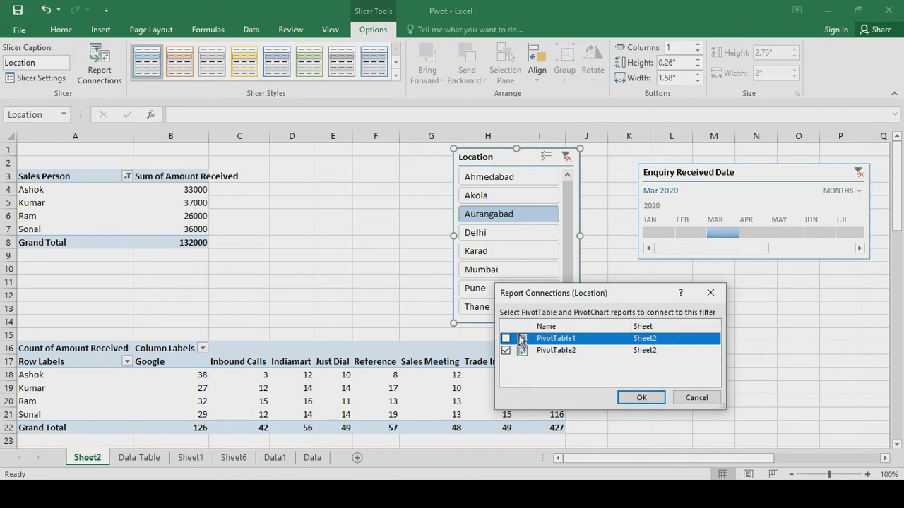
click(640, 398)
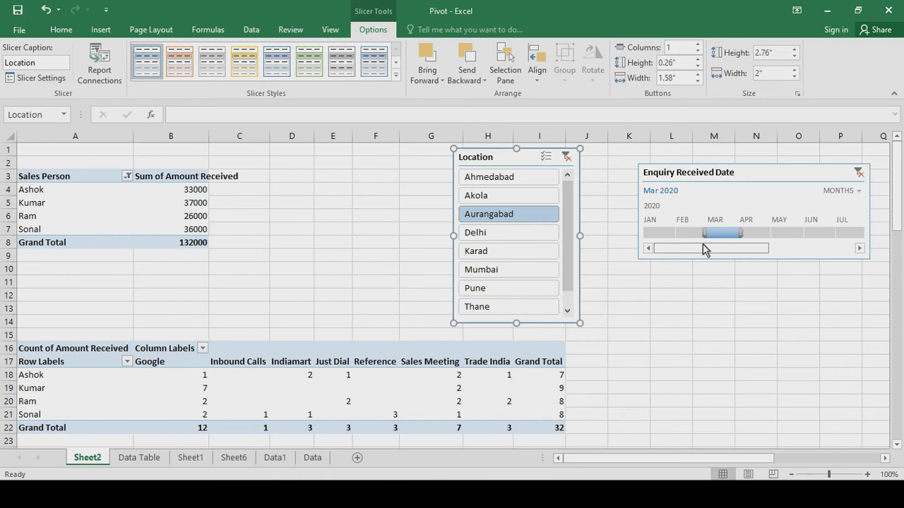
Step: Filter by April 2020, multi-select Ahmedabad and Akola along with Aurangabad, and extend the timeline range back to March
click(754, 235)
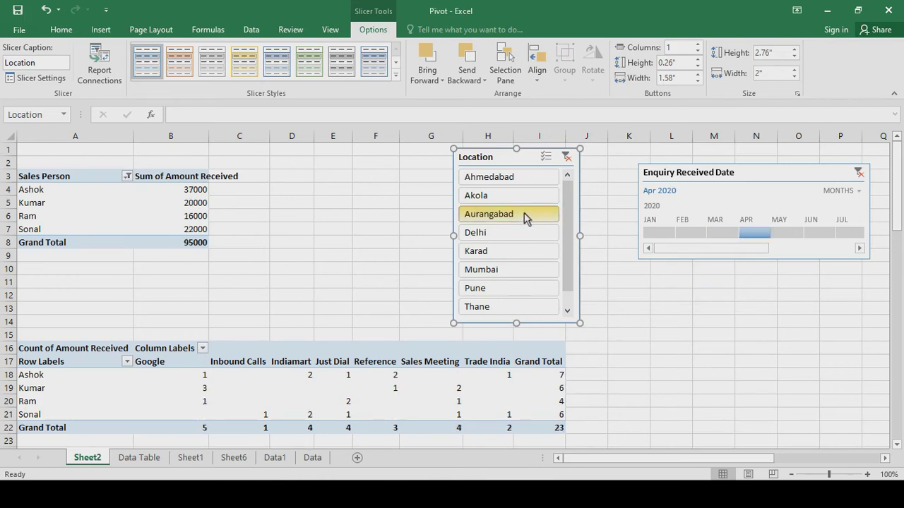
click(546, 156)
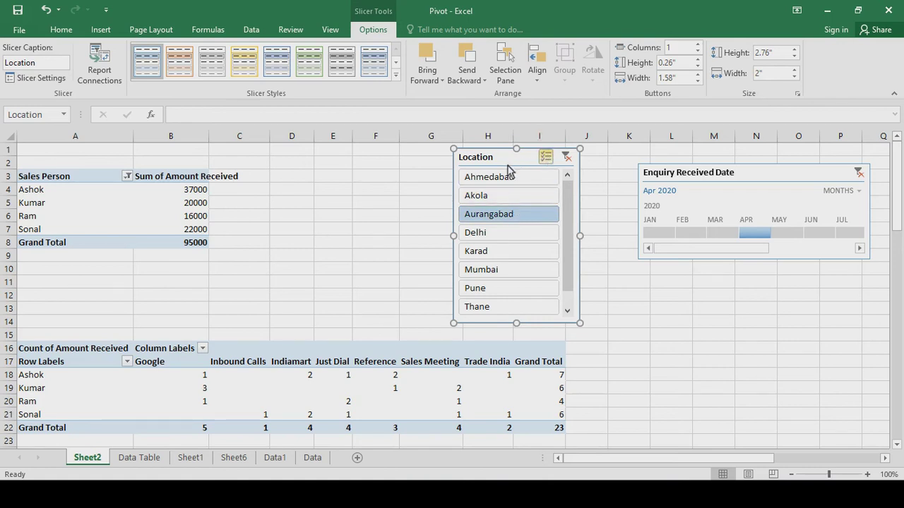
click(497, 178)
click(494, 198)
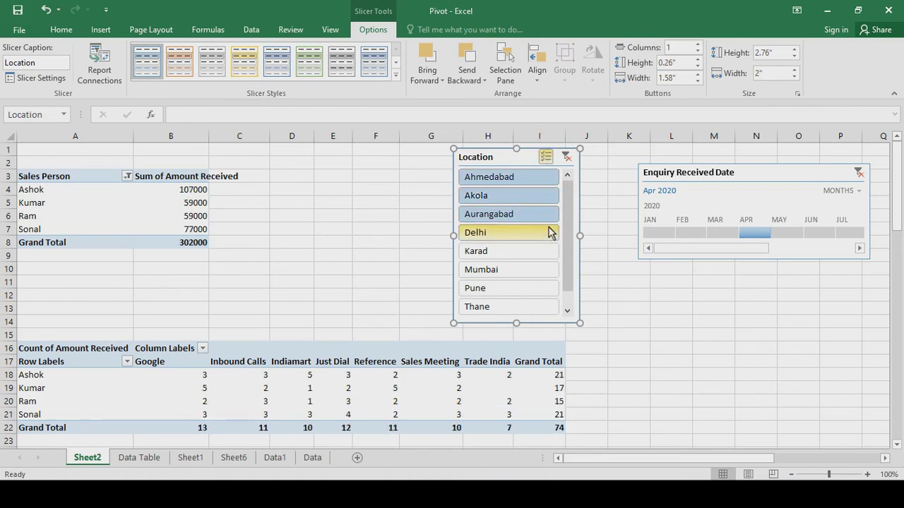
drag(741, 235, 713, 242)
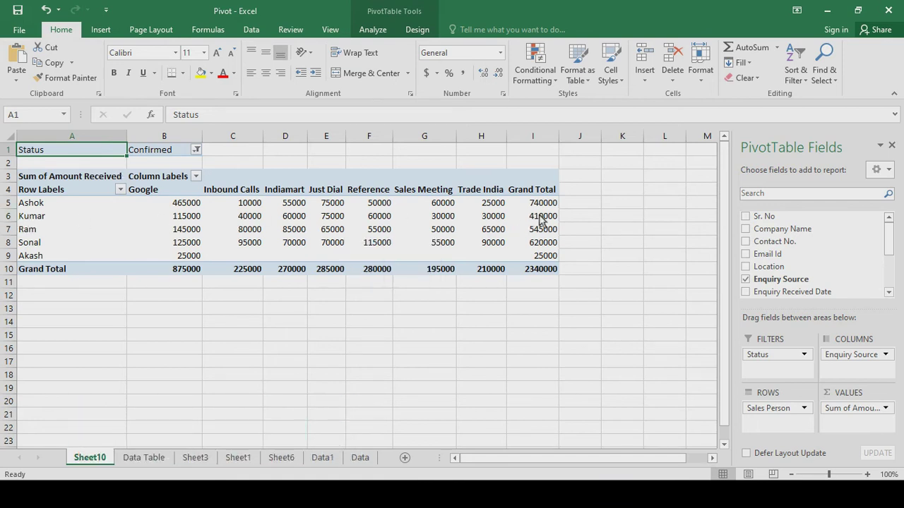
mouse_move(551, 223)
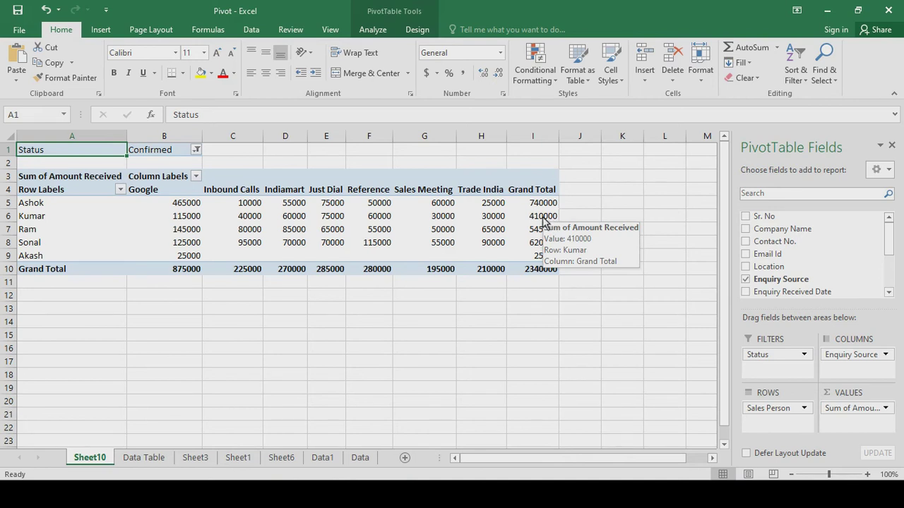
Step: Show the detail records behind the Grand Total in I6 and select all their Amount Received values to check the sum
right_click(544, 222)
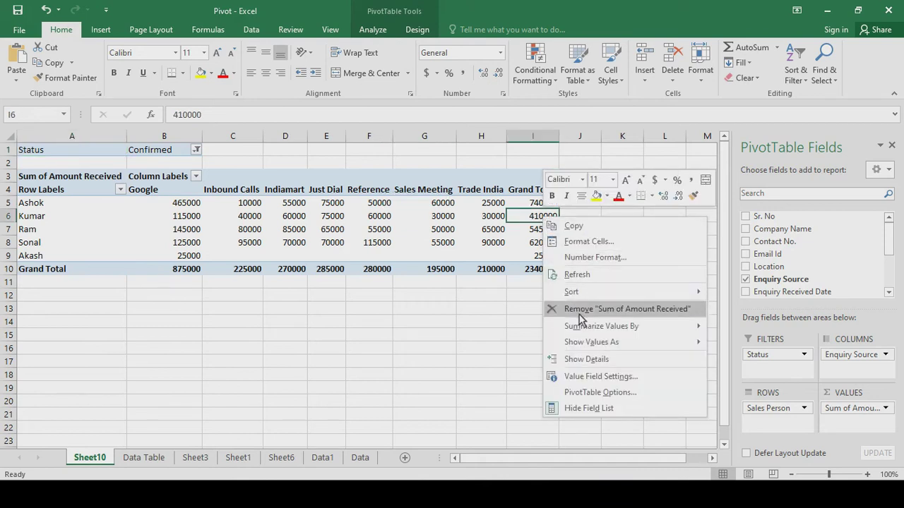
click(586, 358)
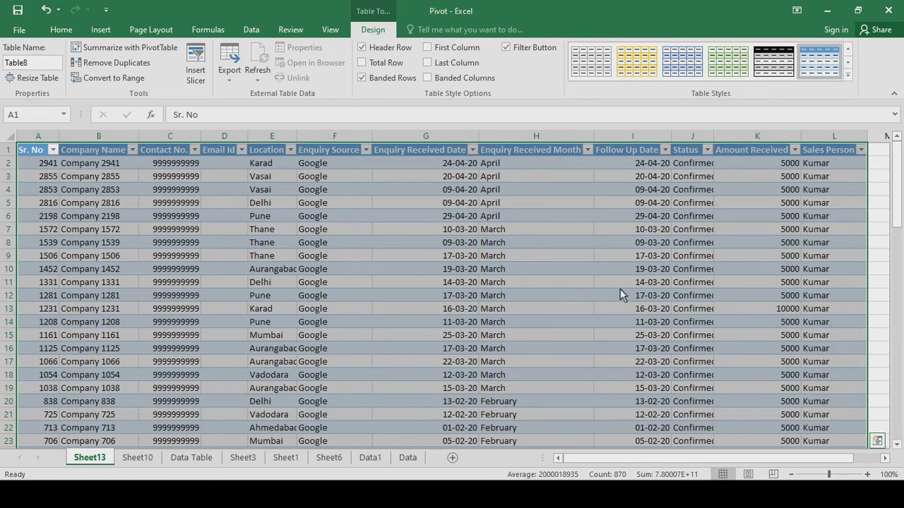
click(743, 266)
key(ctrl+Up)
key(Down)
key(ctrl+shift+Down)
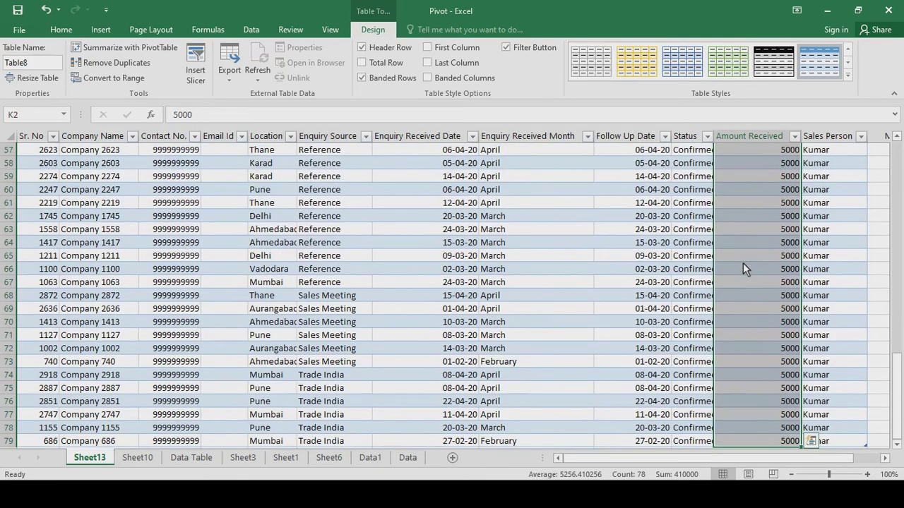
Step: Go back to the pivot table on Sheet10 and show the detail records behind the Trade India amount in H6
click(141, 459)
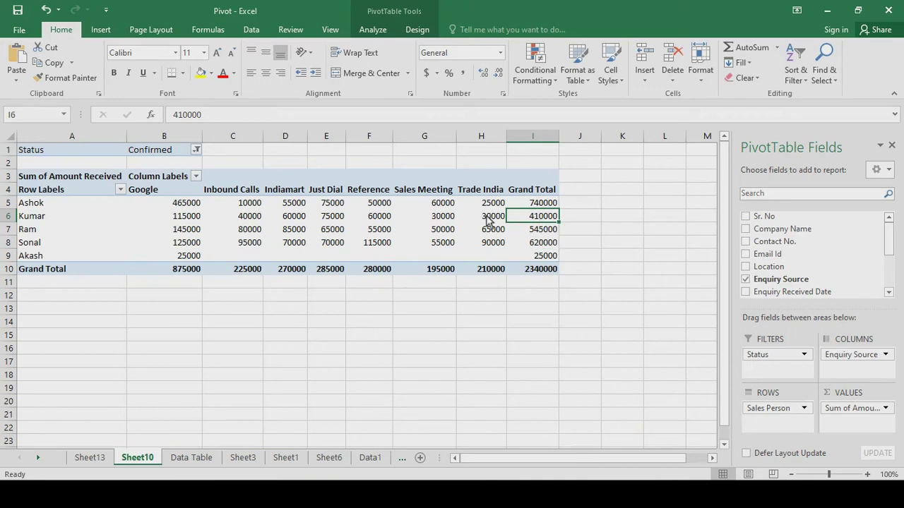
mouse_move(493, 223)
click(478, 223)
right_click(477, 222)
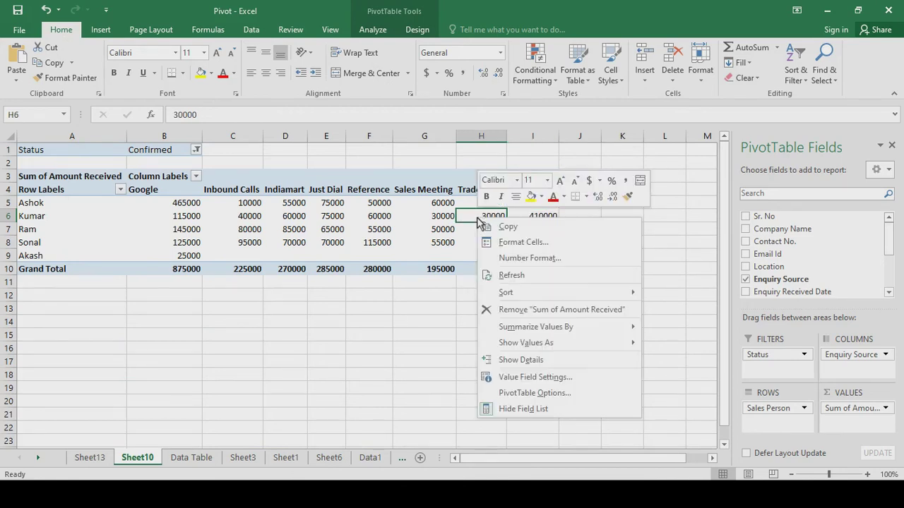
click(540, 362)
Step: Select all Amount Received values in the Trade India detail table to check their sum
click(447, 337)
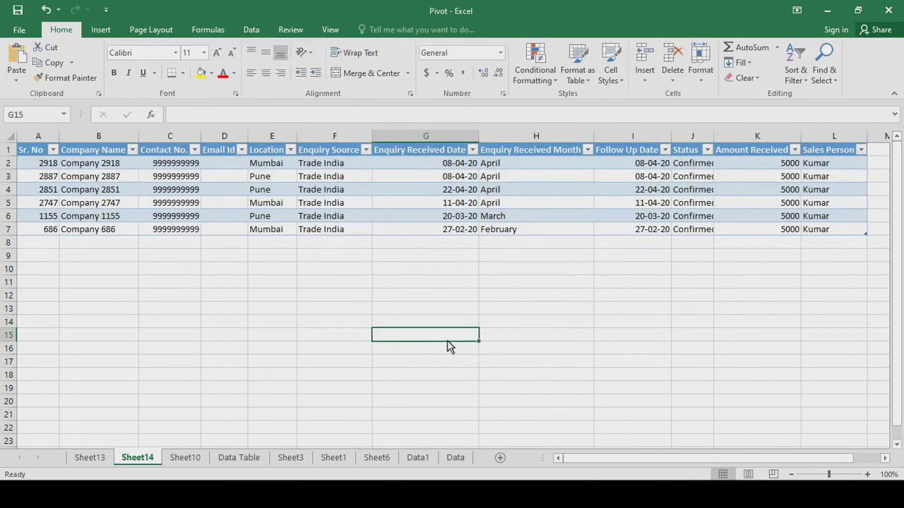
key(ctrl+Up)
key(ctrl+Up)
key(Right)
key(Right)
key(Right)
key(Right)
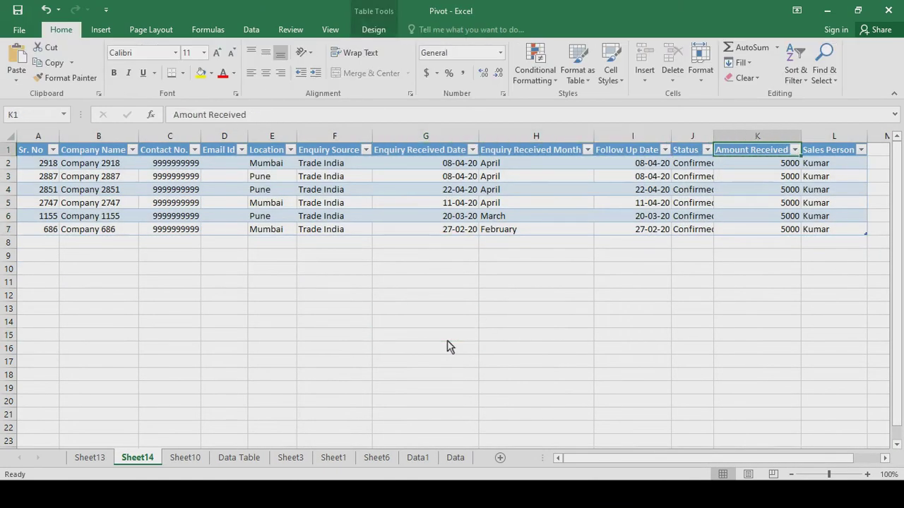
key(Down)
key(ctrl+shift+Down)
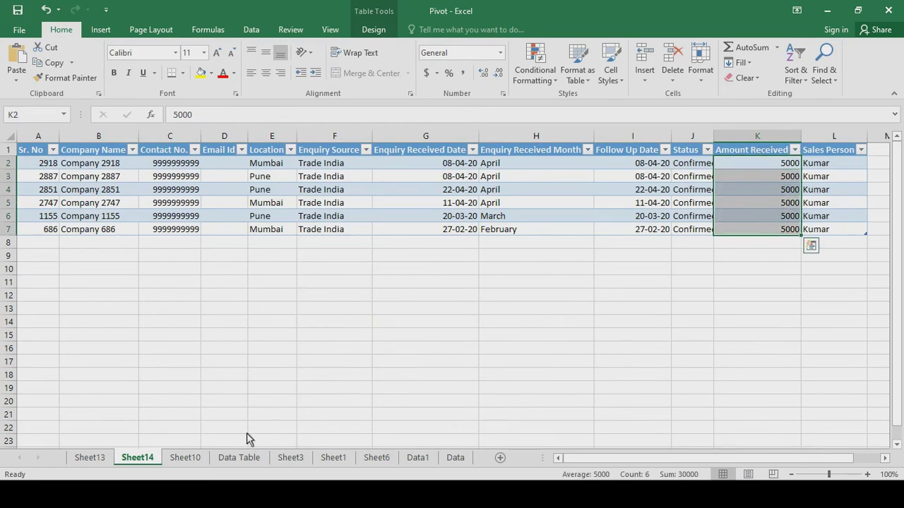
Step: Recheck the detail table on Sheet13, return to Sheet10 and show the records behind the Sales Meeting amount in G6
click(92, 459)
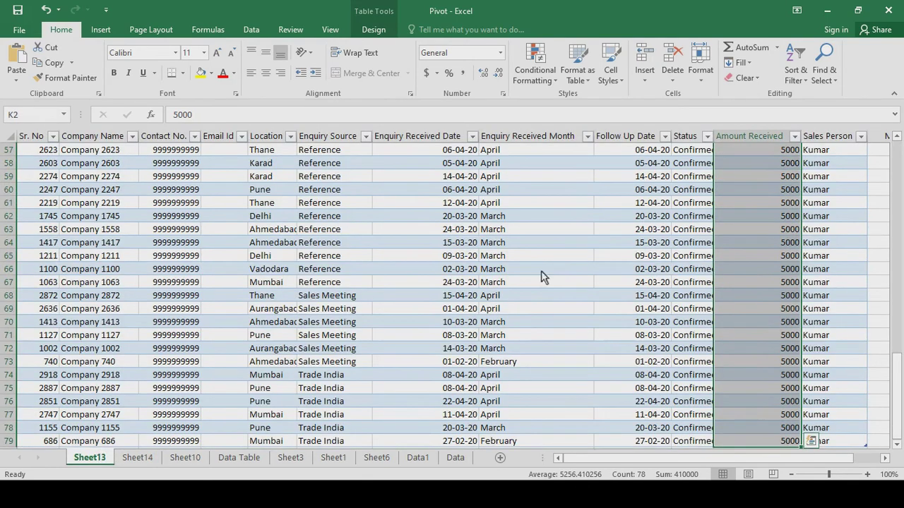
click(185, 458)
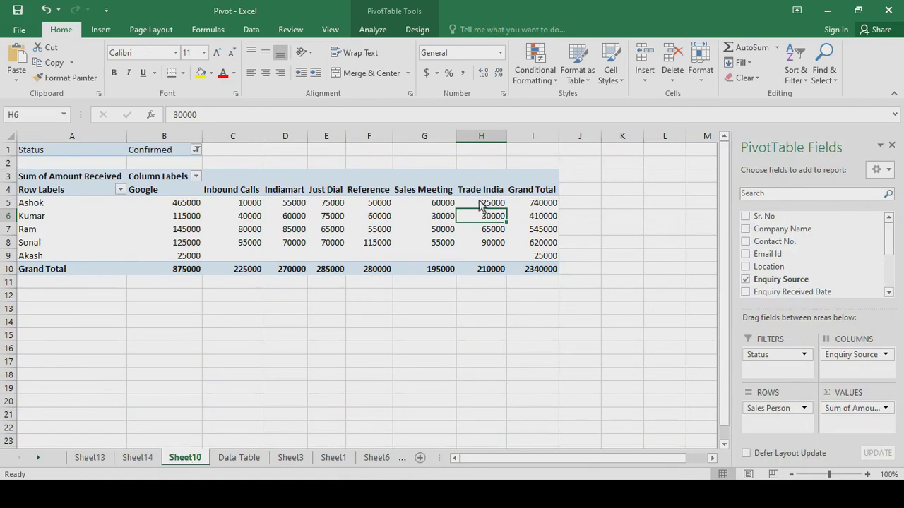
mouse_move(432, 222)
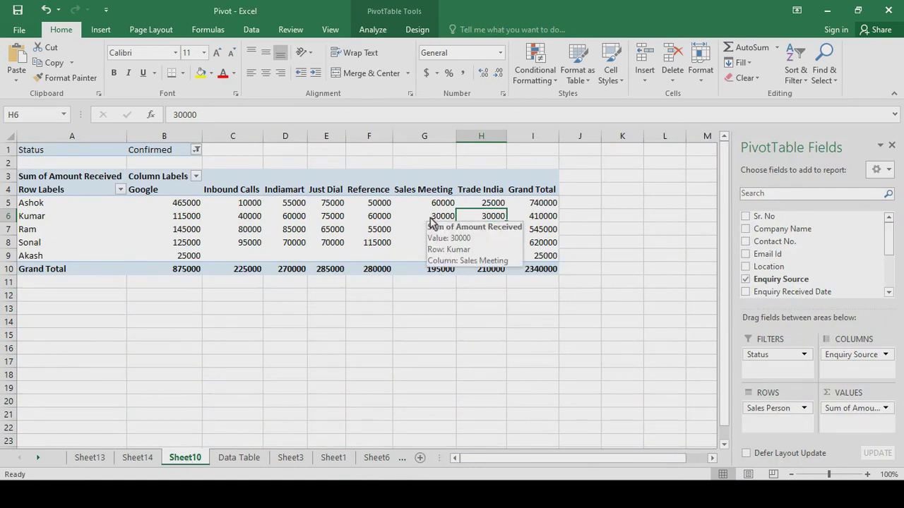
double_click(423, 216)
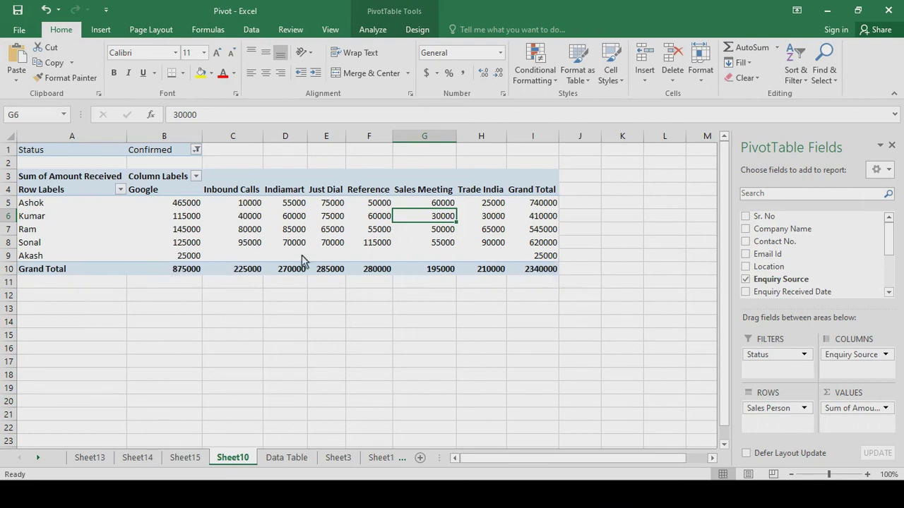
Step: Set the pivot table options to show 0 for empty cells
right_click(253, 260)
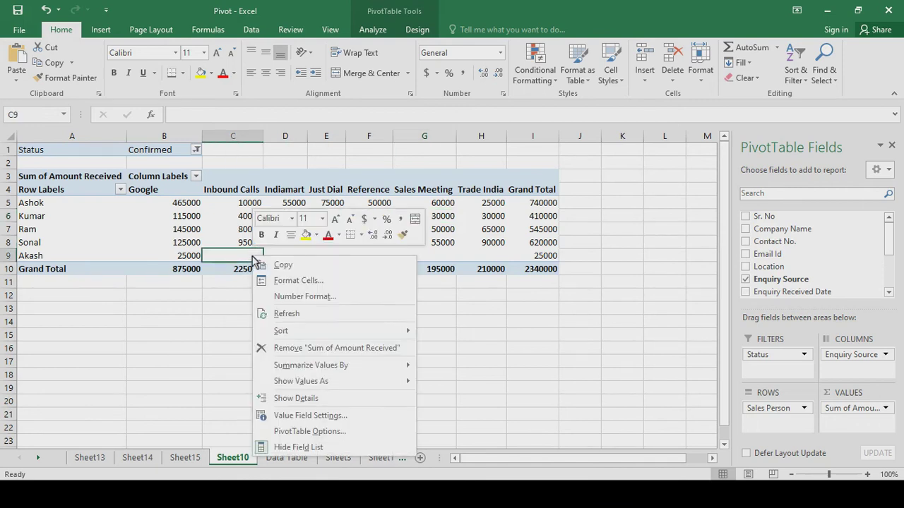
click(308, 433)
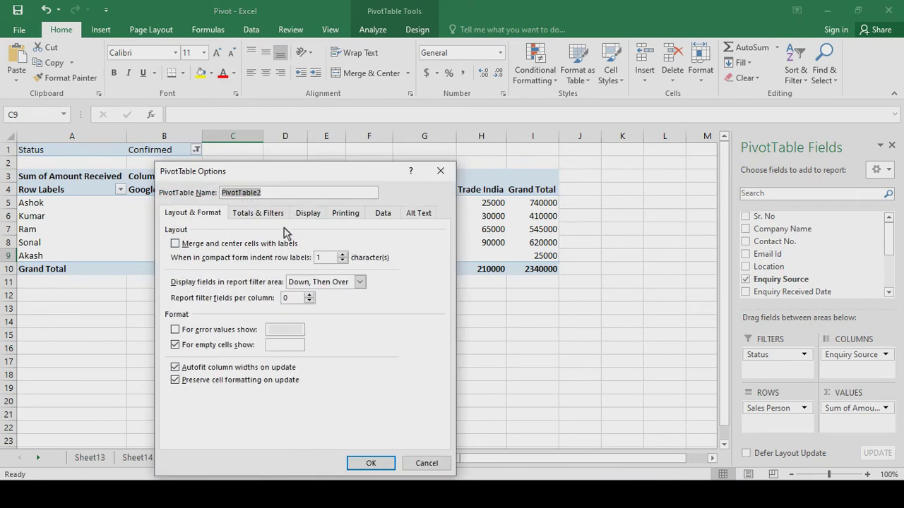
drag(283, 172, 649, 84)
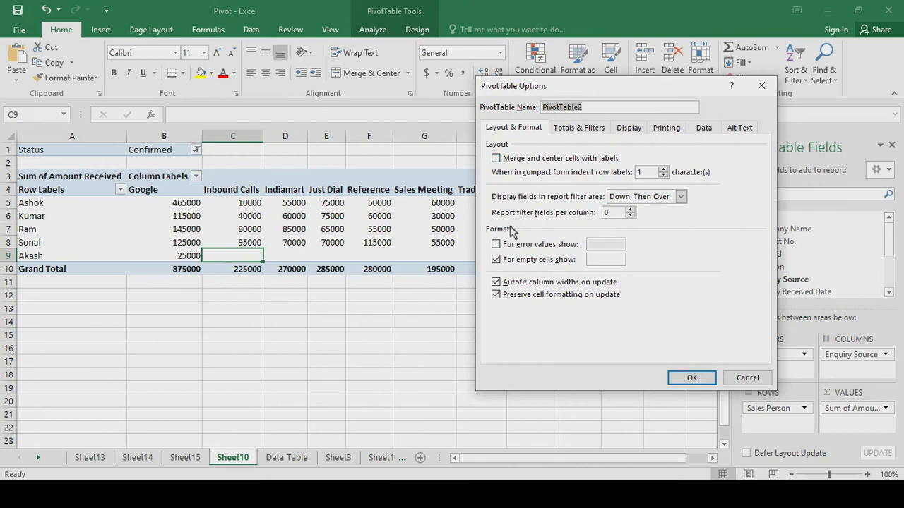
click(598, 263)
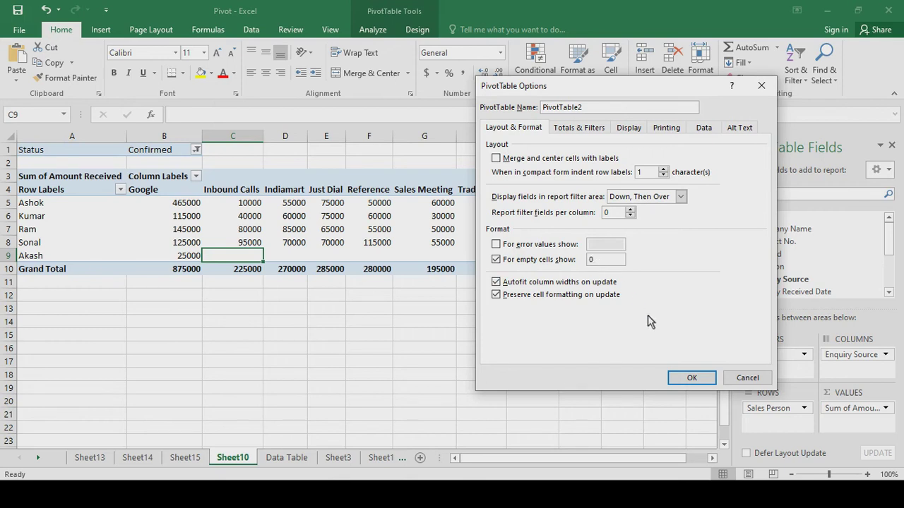
click(692, 380)
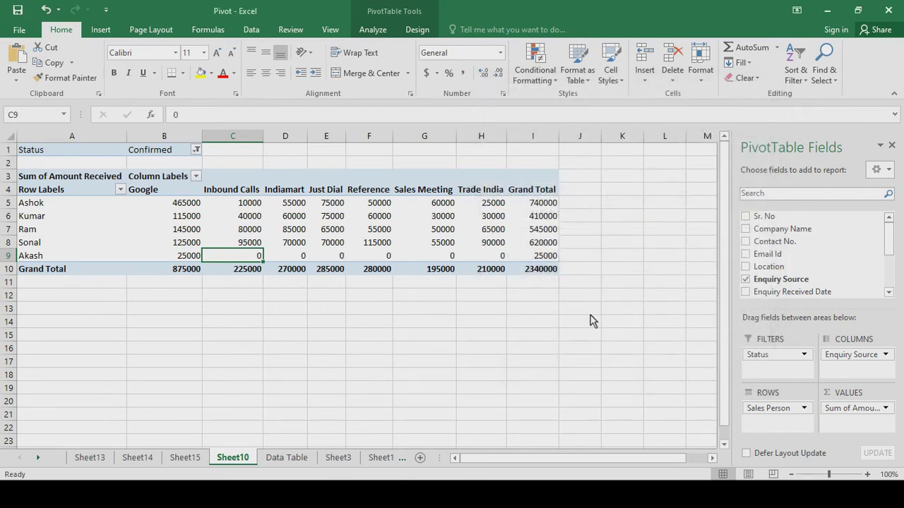
Step: Clear the value shown for empty cells in the pivot table options so they appear blank
right_click(244, 261)
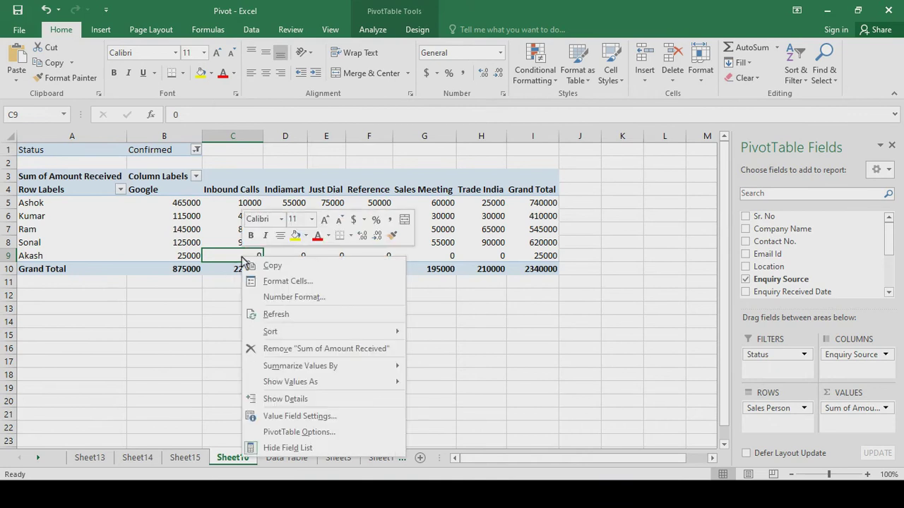
click(298, 432)
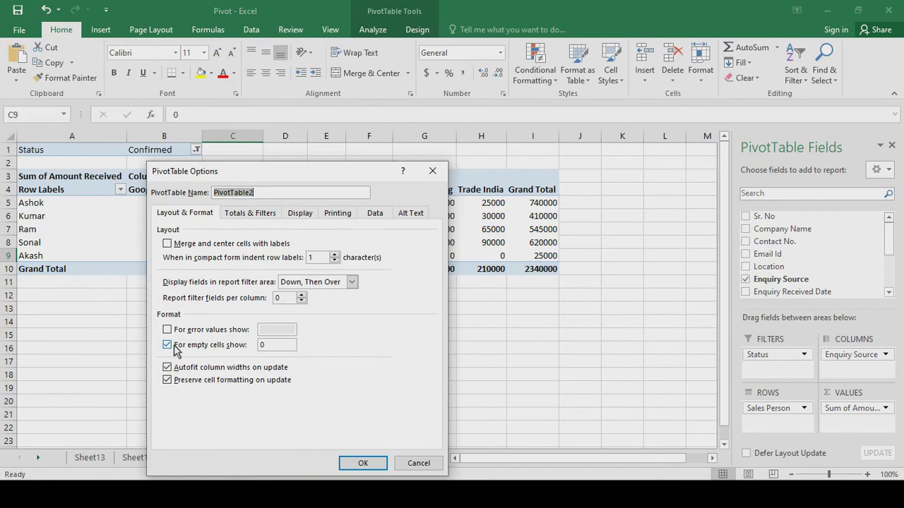
click(276, 346)
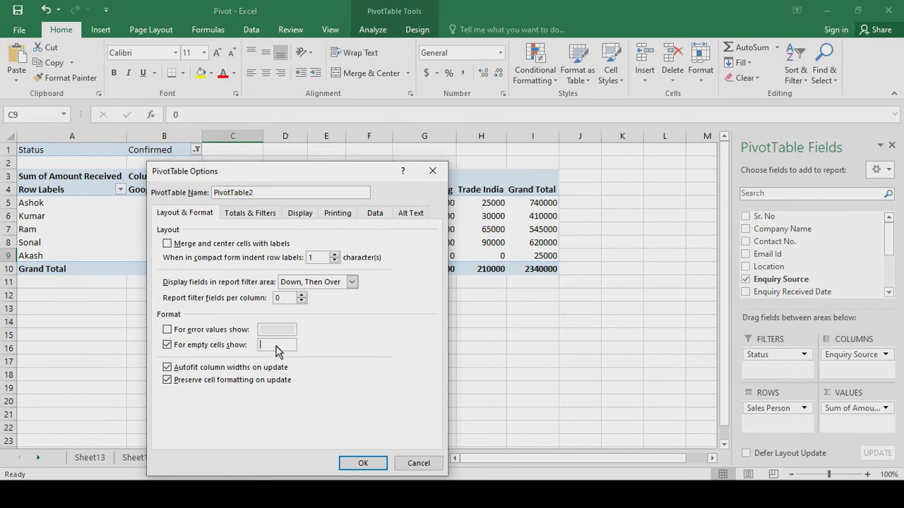
click(363, 463)
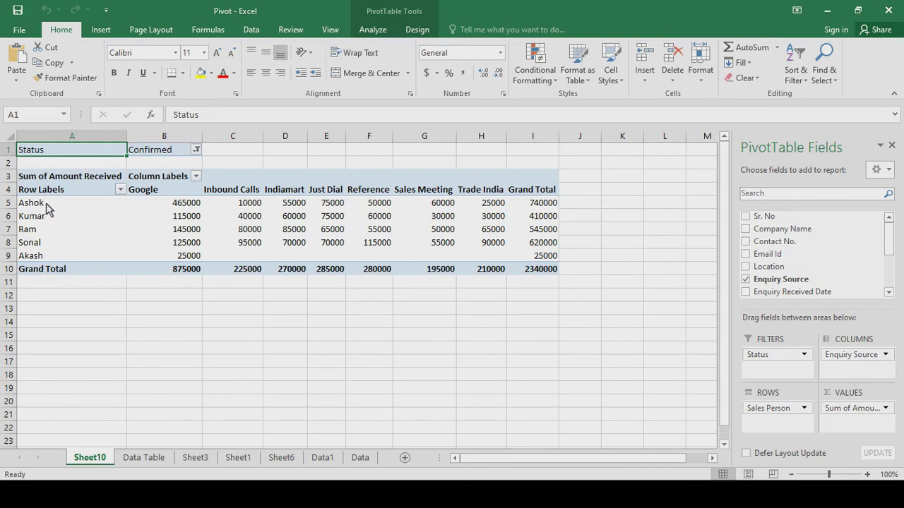
Step: Group the sales persons in A5, A7 and A9 of the pivot table's row labels
click(20, 203)
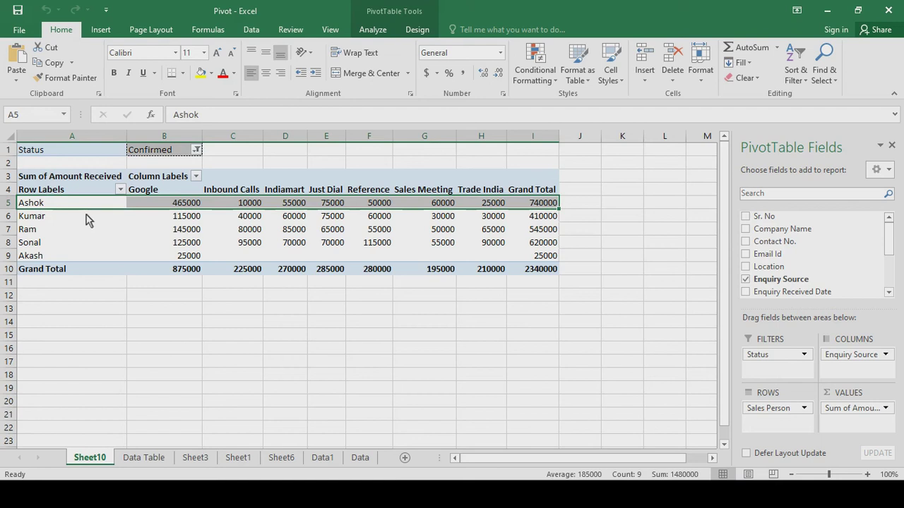
ctrl+click(40, 233)
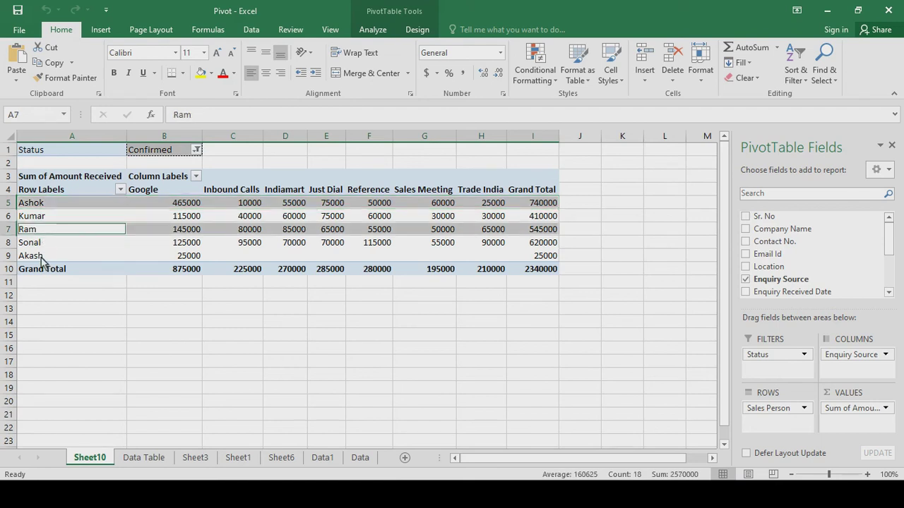
ctrl+click(41, 260)
right_click(42, 262)
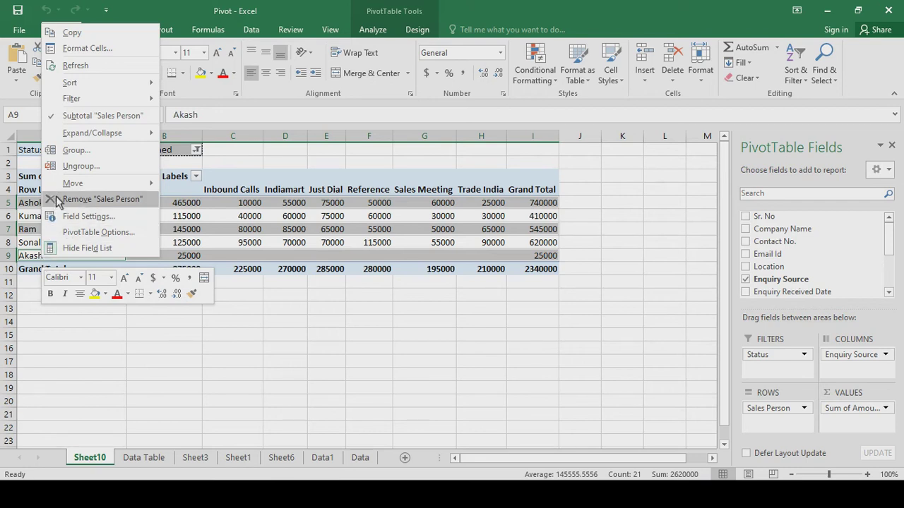
click(73, 151)
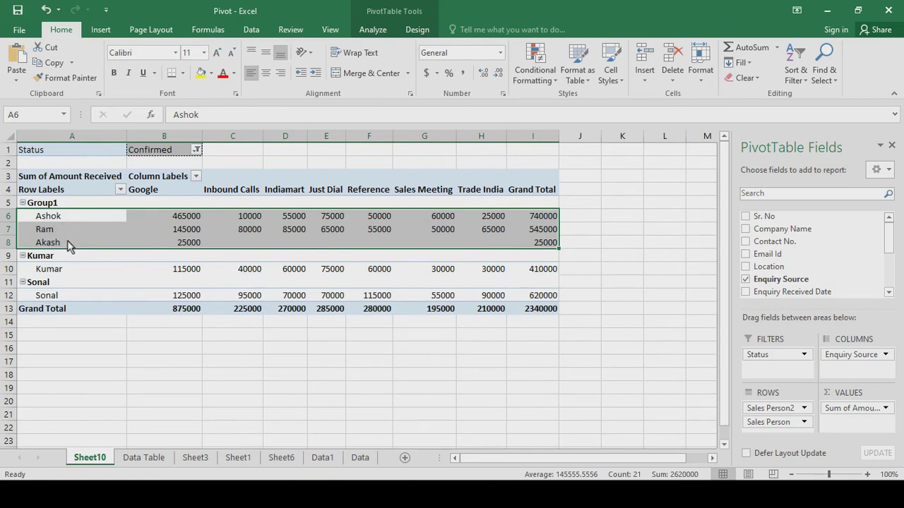
Step: Group the two remaining sales persons in A10 and A12 into a second group
click(49, 273)
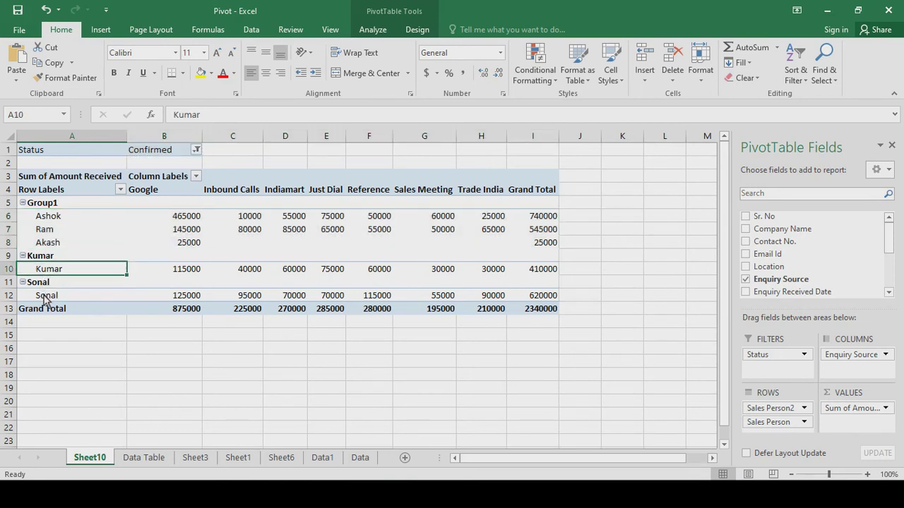
ctrl+click(45, 297)
right_click(45, 300)
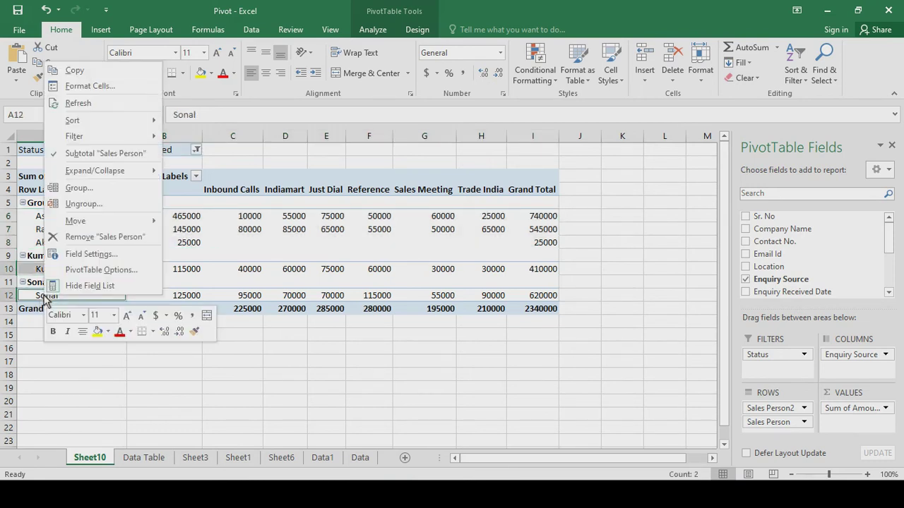
click(77, 188)
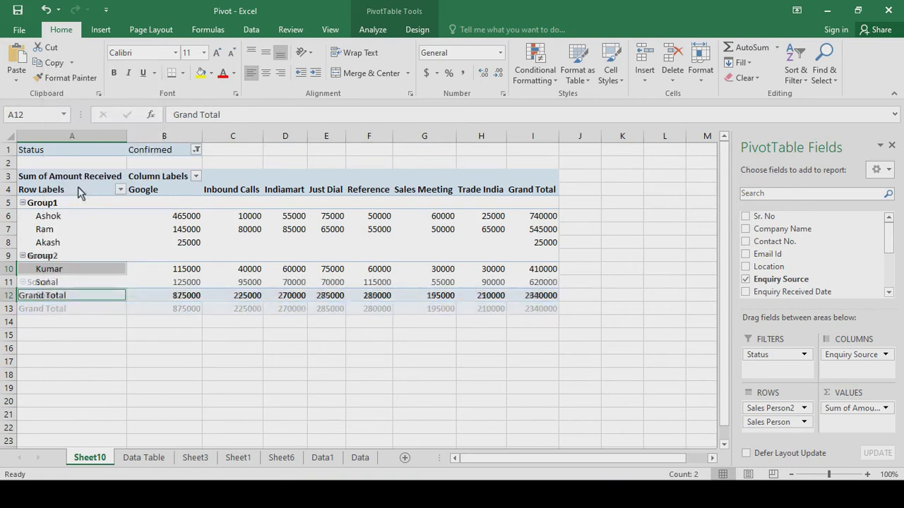
Step: Rename the Group1 row label in A5 as Mumbai Office
click(47, 204)
double_click(46, 204)
double_click(47, 204)
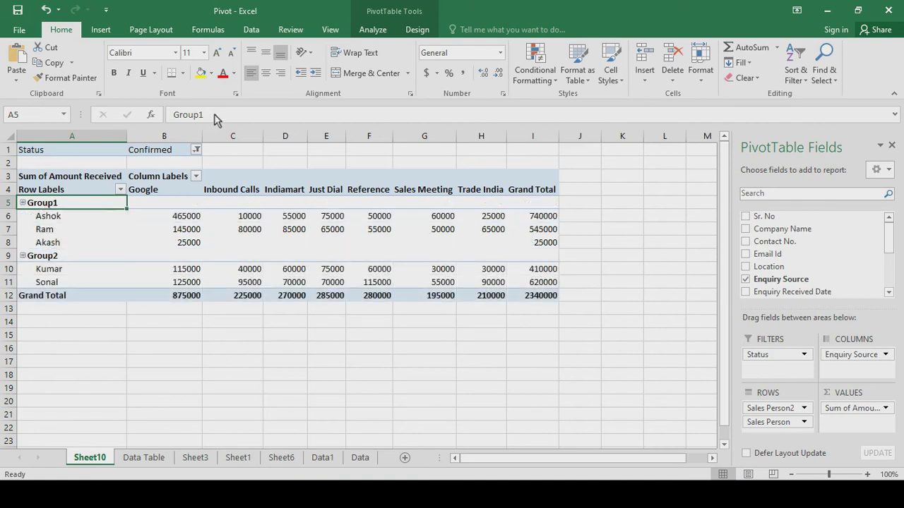
double_click(188, 115)
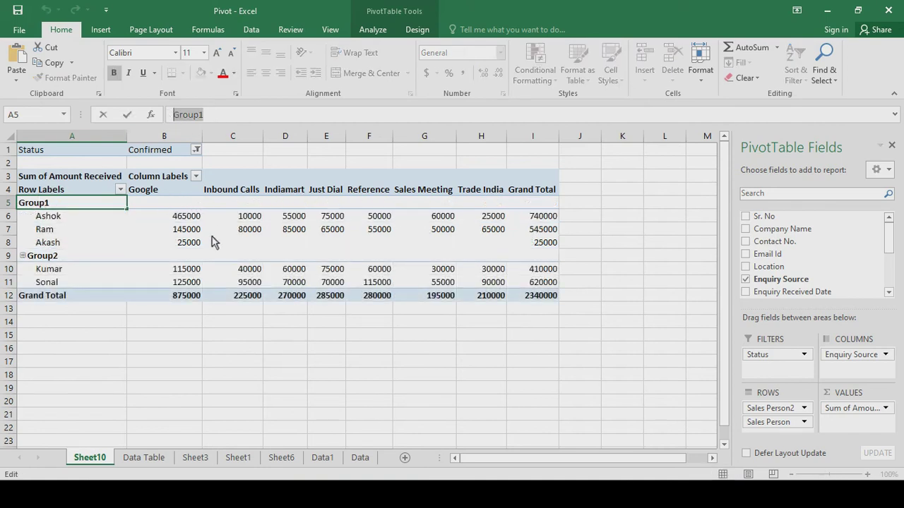
text(Mum)
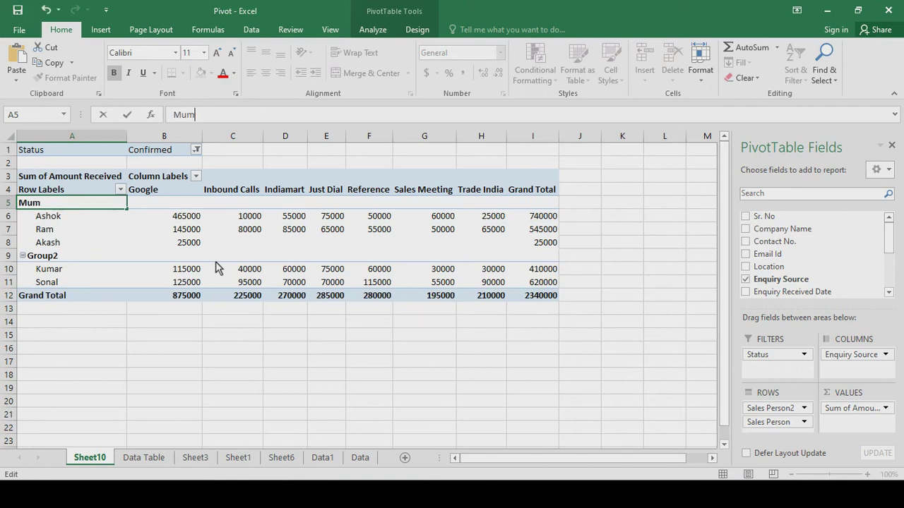
text(bai Off)
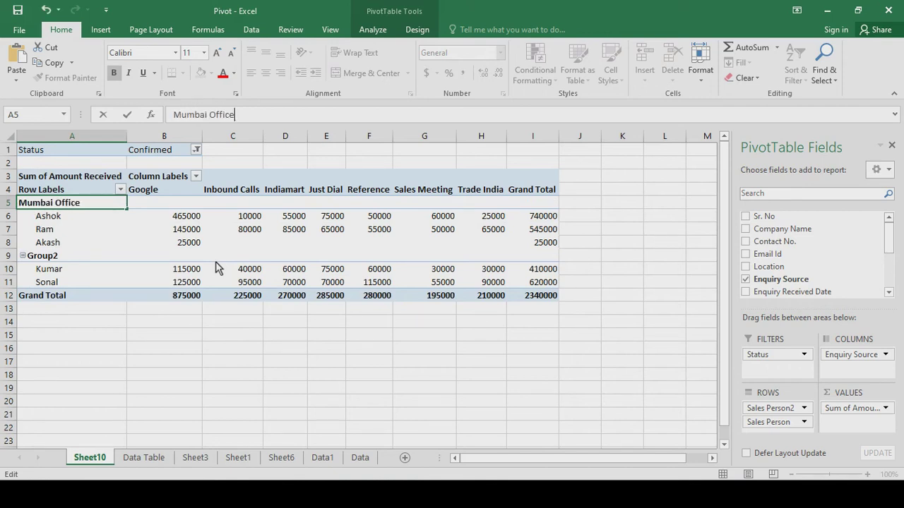
text(ice)
Step: Rename the Group2 row label in A9 as Delhi Office
click(52, 261)
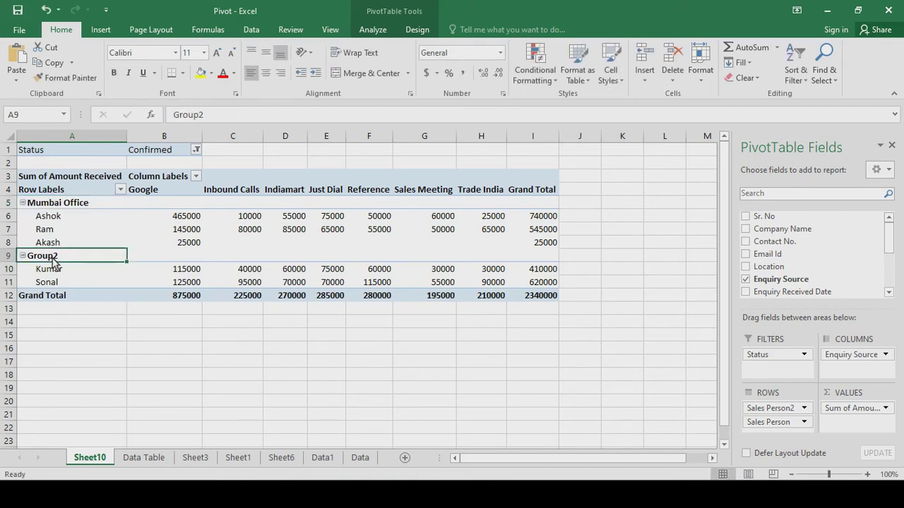
double_click(53, 260)
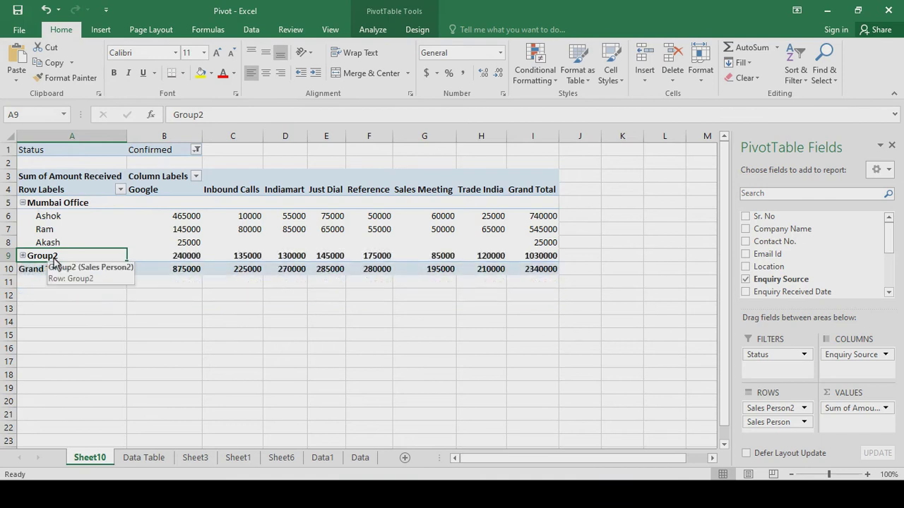
double_click(52, 260)
text(Delhi Office)
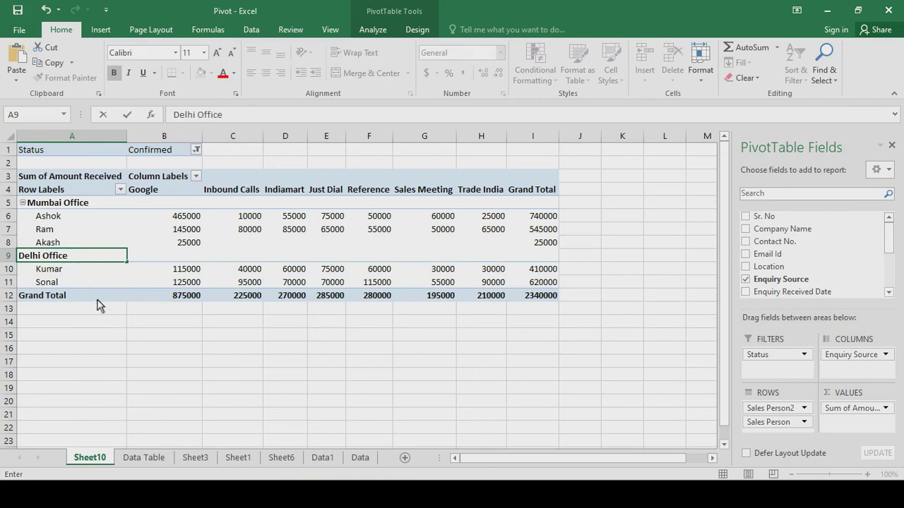
click(101, 344)
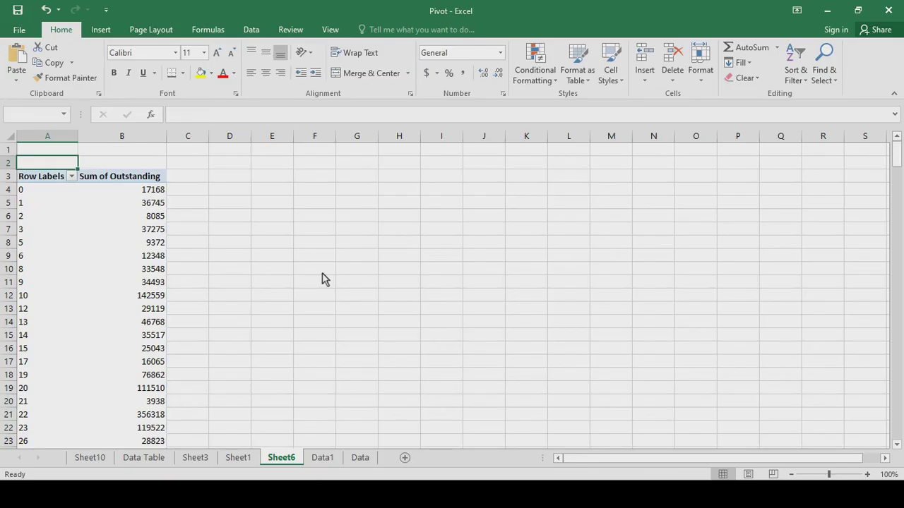
Step: Examine the individual Aeging row labels and their Sum of Outstanding values in the Sheet6 pivot table
key(Down)
key(Down)
key(Down)
key(Down)
key(Down)
key(Down)
key(Down)
key(Down)
key(Down)
key(Down)
key(Down)
key(Down)
key(Down)
key(Down)
key(Down)
key(Down)
key(Down)
key(Down)
key(Down)
key(Down)
key(Down)
key(Down)
key(Down)
key(Down)
key(Down)
key(Down)
key(Down)
key(Down)
key(Down)
key(Down)
key(Down)
key(Down)
key(Down)
key(Down)
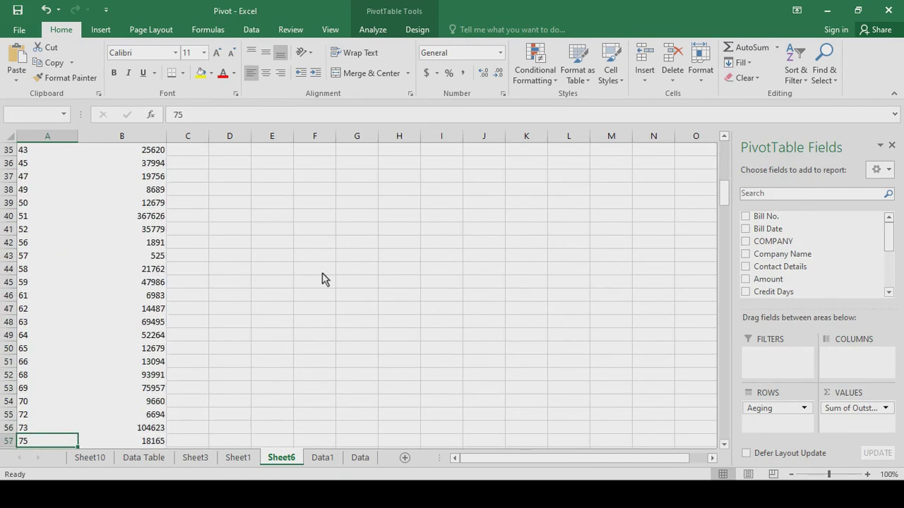
key(ctrl+Up)
key(Right)
key(Down)
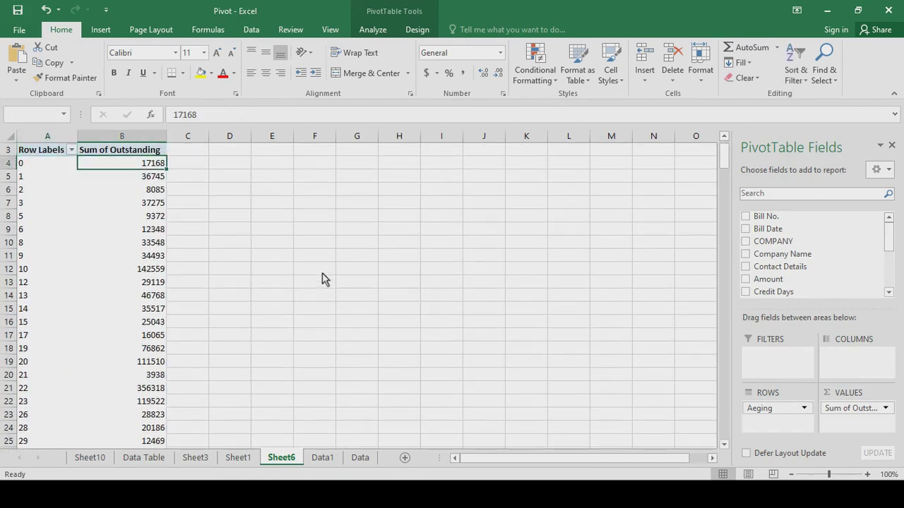
key(Down)
key(Left)
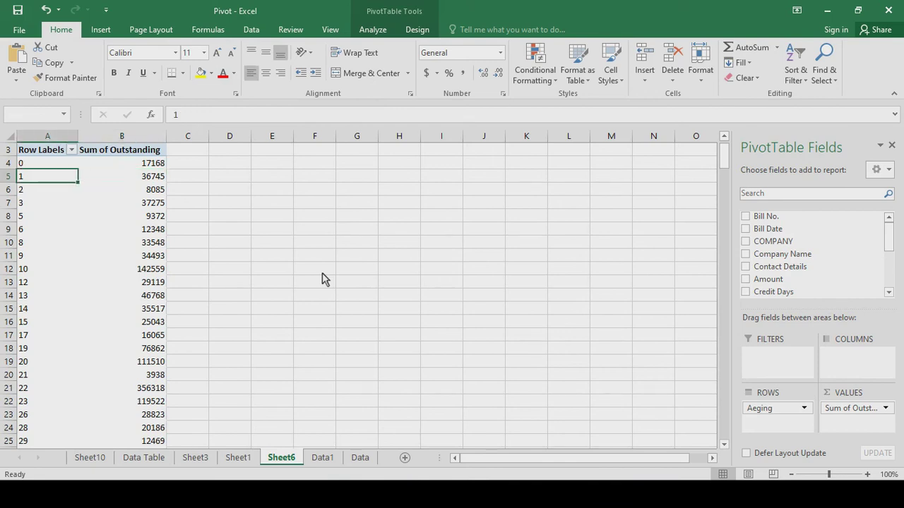
key(Right)
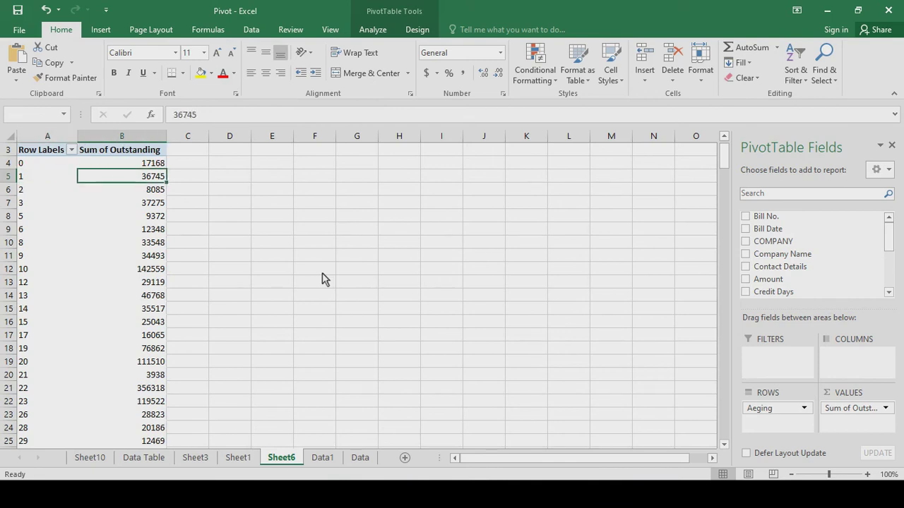
key(Left)
key(Down)
key(Right)
key(Down)
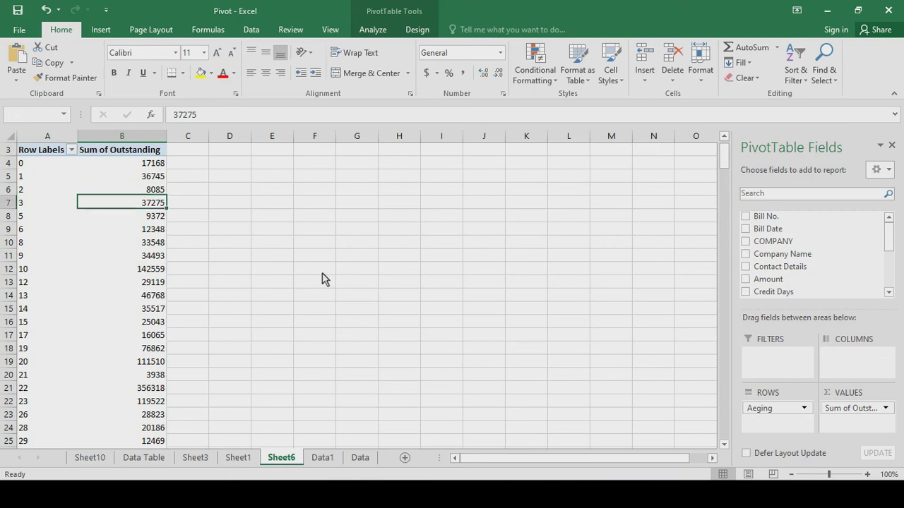
key(Left)
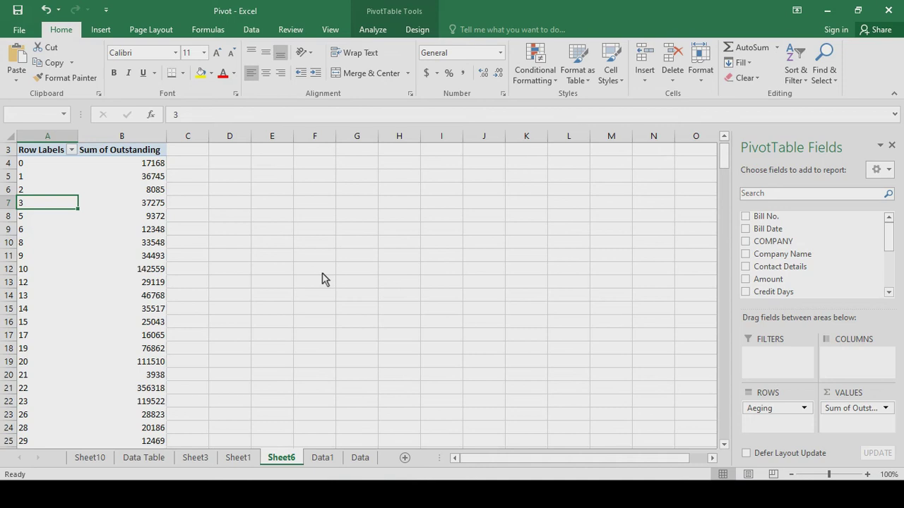
Step: Group the Aeging row labels into intervals of 30, with the automatic start and end values
right_click(41, 211)
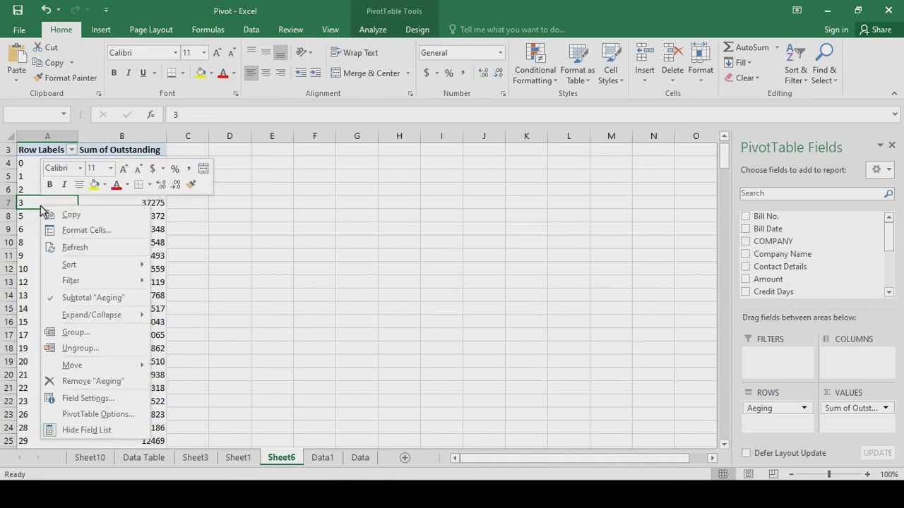
click(76, 332)
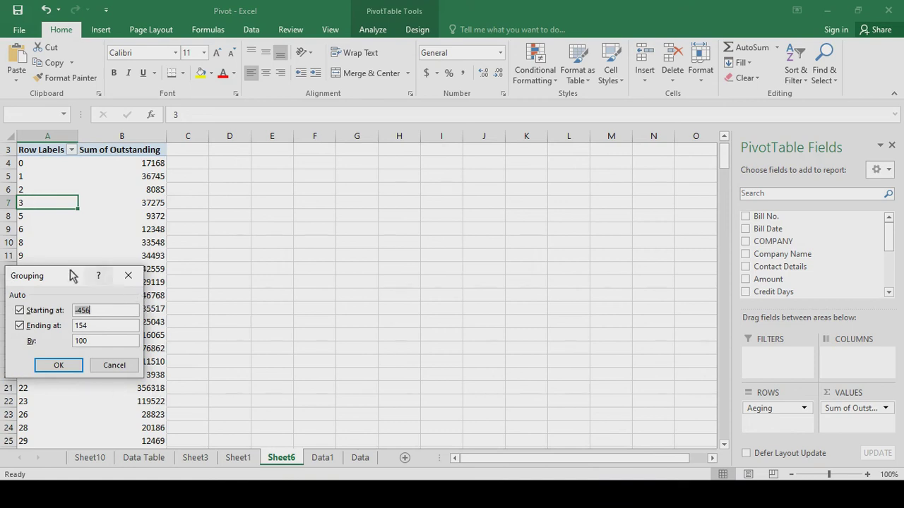
drag(66, 274, 315, 204)
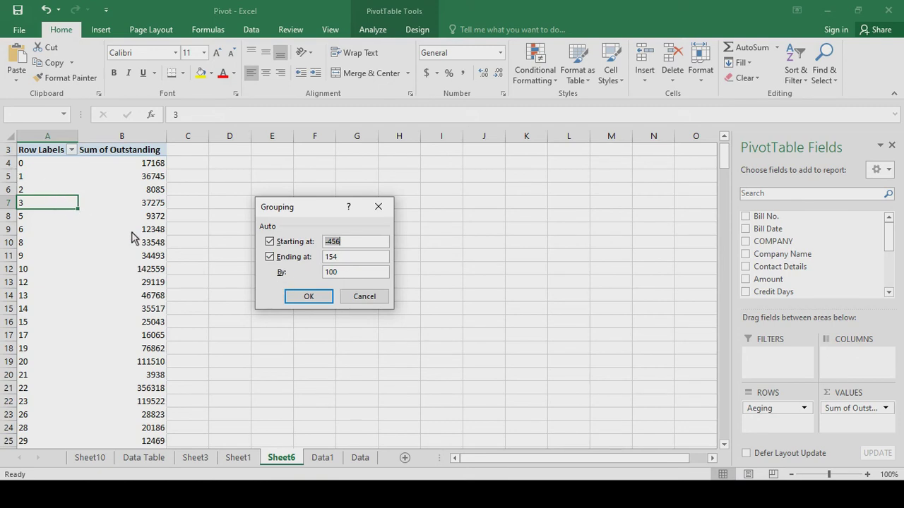
click(342, 273)
drag(342, 273, 296, 274)
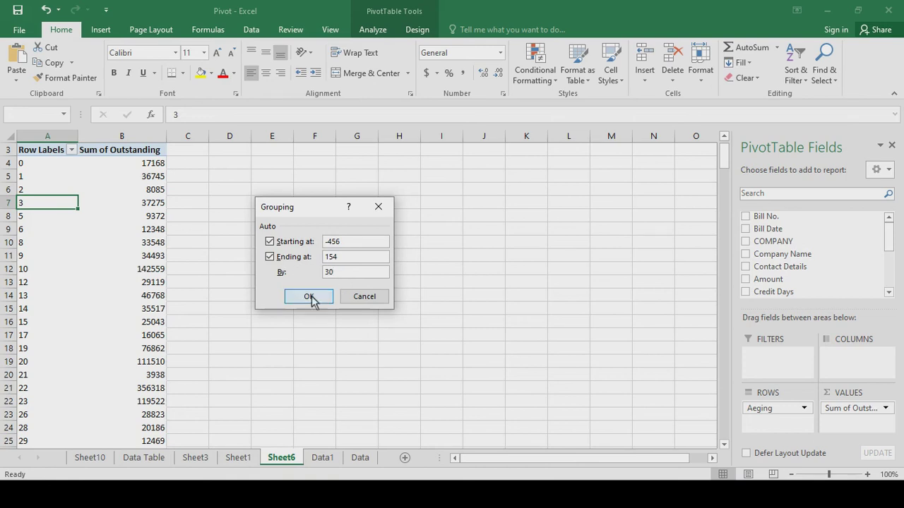
click(311, 297)
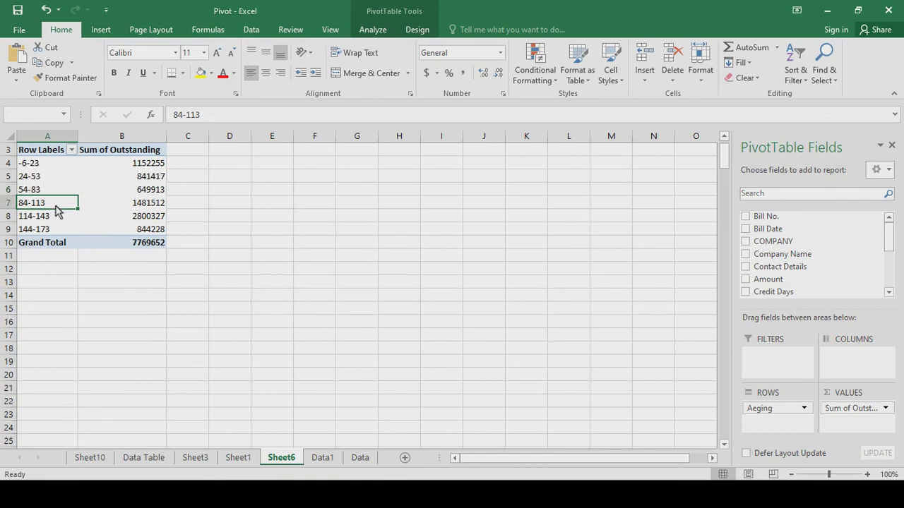
Step: Review the Aeging grouping settings, checking the interval value, and accept them
right_click(32, 176)
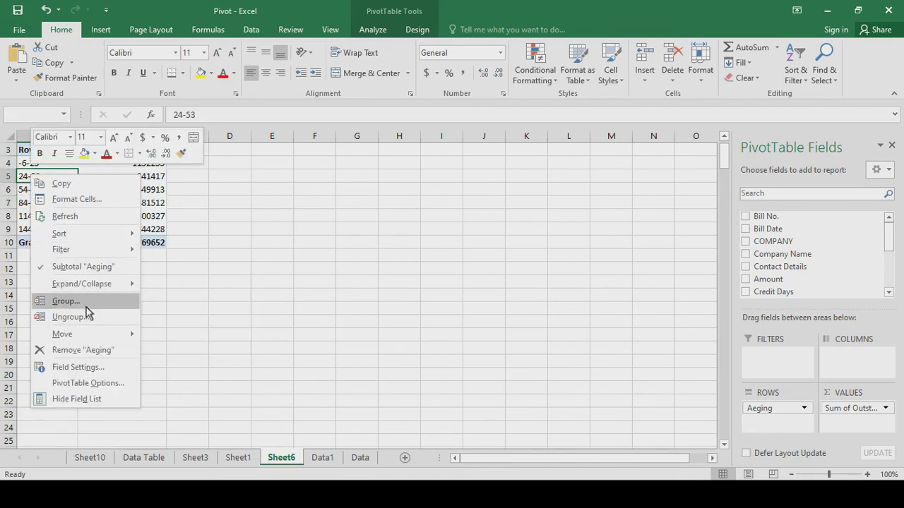
click(78, 302)
click(130, 317)
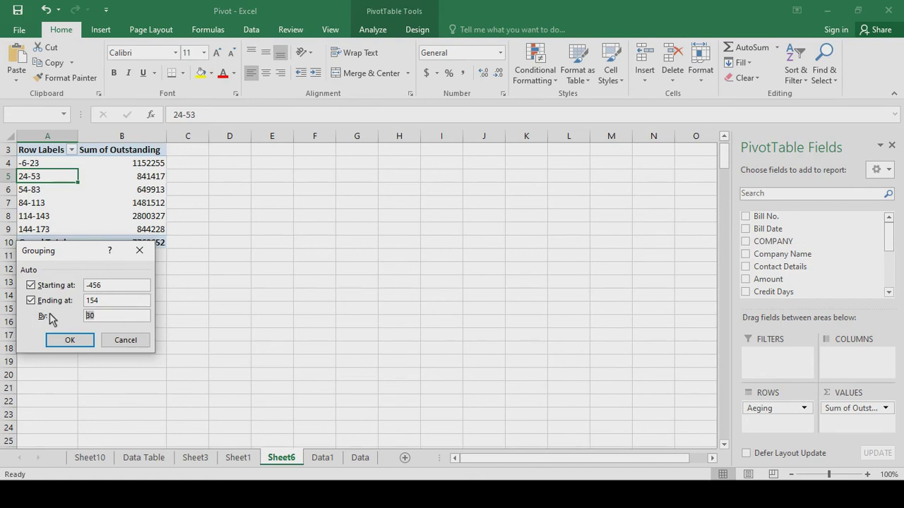
click(68, 339)
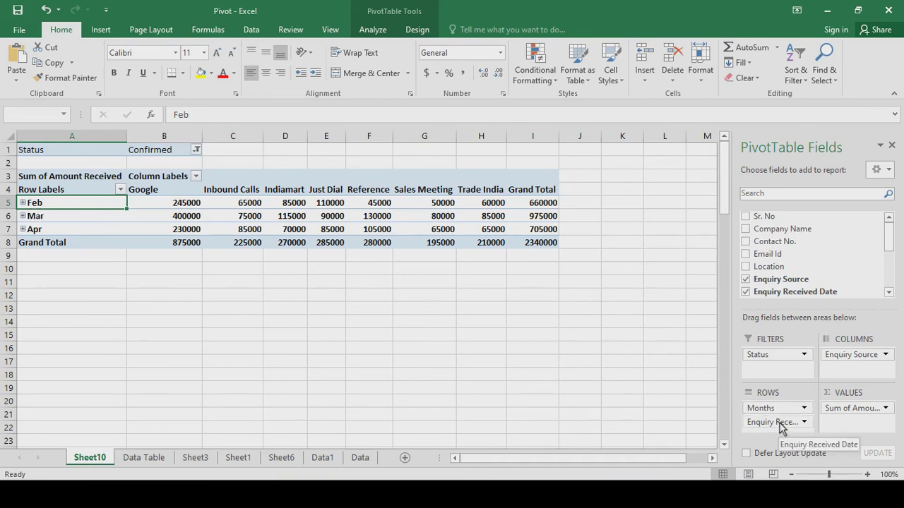
Step: Remove the Enquiry Received Date and Months fields from the rows of the Sheet10 pivot table
drag(777, 423, 544, 392)
drag(776, 408, 594, 392)
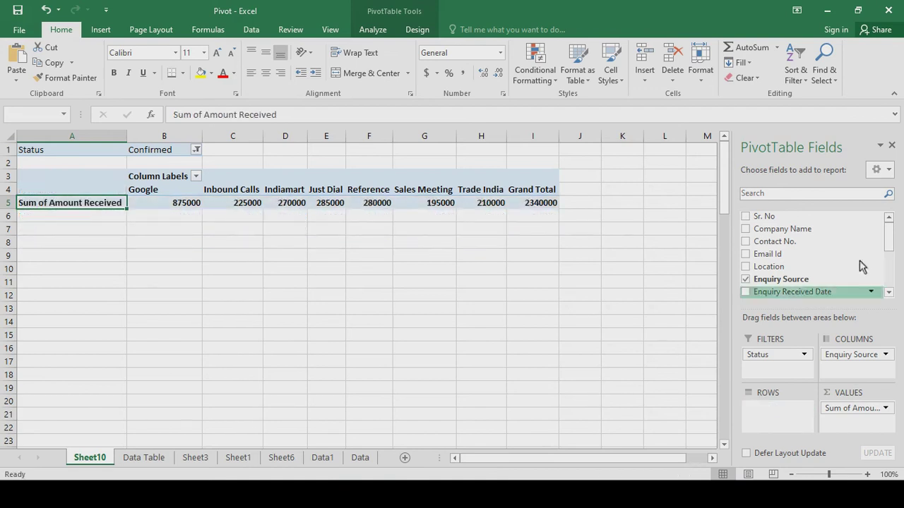
Step: Add Enquiry Received Date to the pivot table's rows and remove the accompanying Months field so individual dates are listed
drag(890, 228, 890, 230)
scroll(797, 262, down, 1)
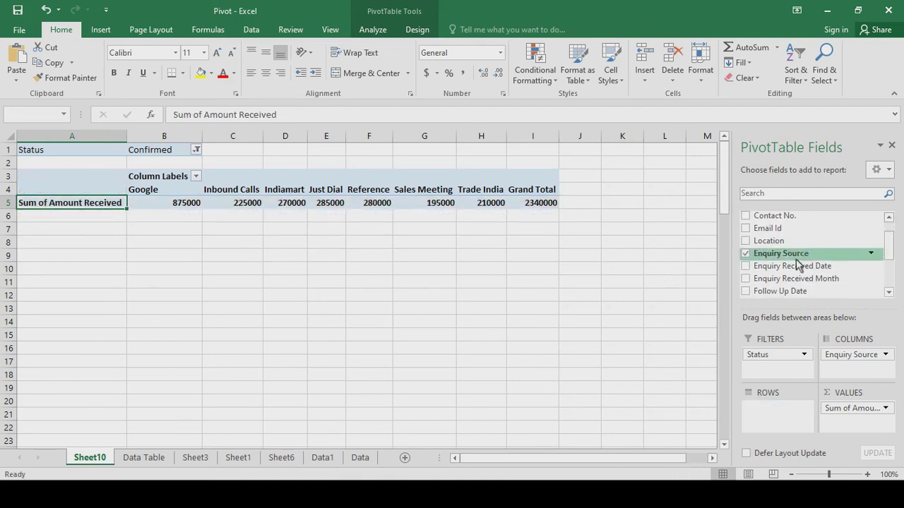
drag(799, 267, 782, 428)
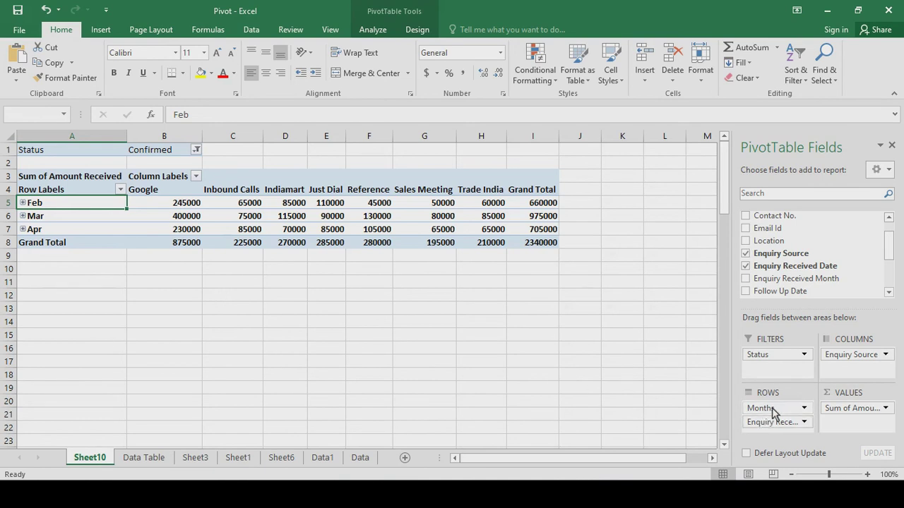
drag(772, 408, 626, 393)
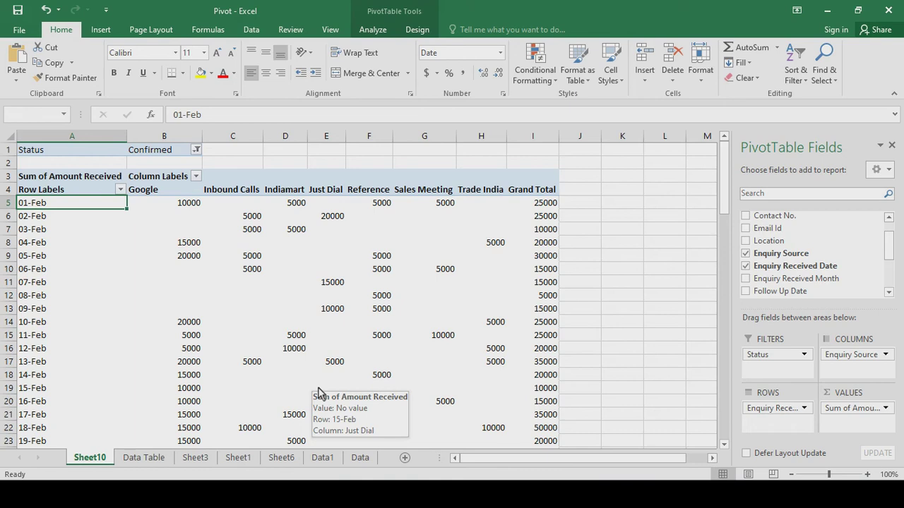
Step: Group the Enquiry Received Date row labels by months, quarters and years, without days
click(41, 258)
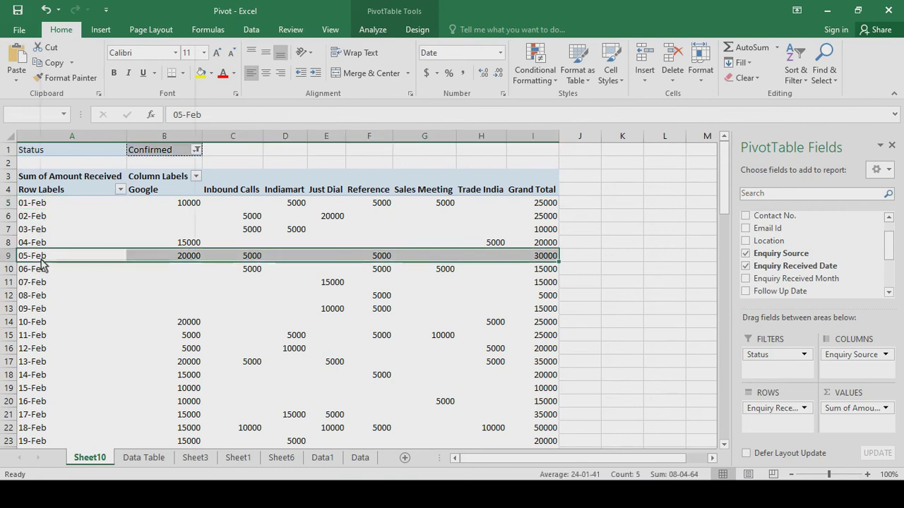
right_click(42, 260)
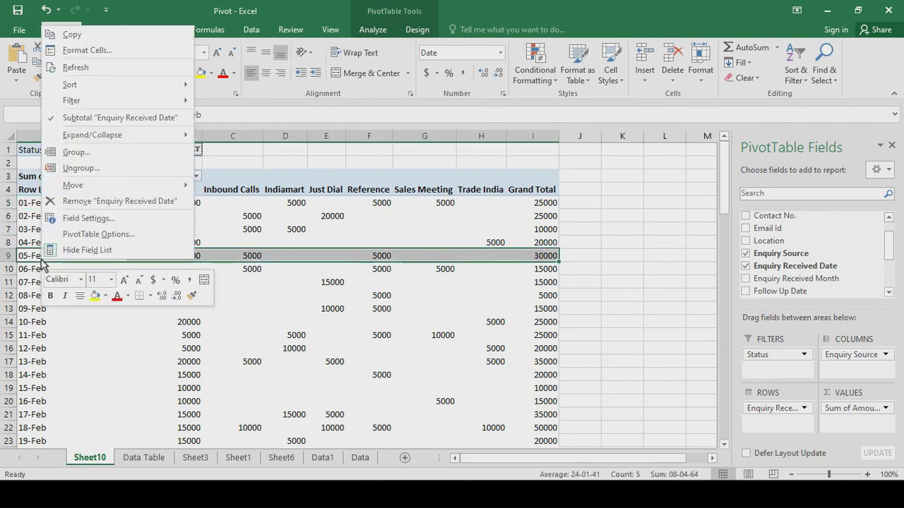
click(78, 153)
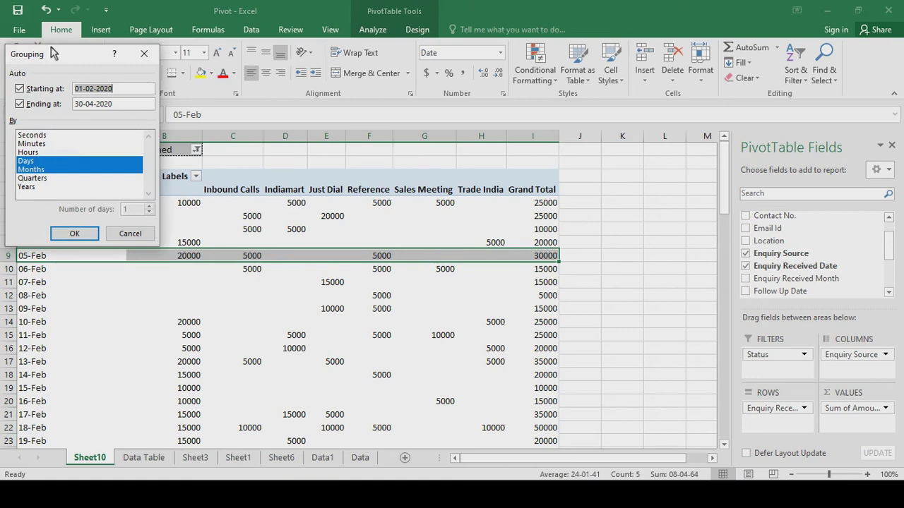
drag(57, 56, 357, 74)
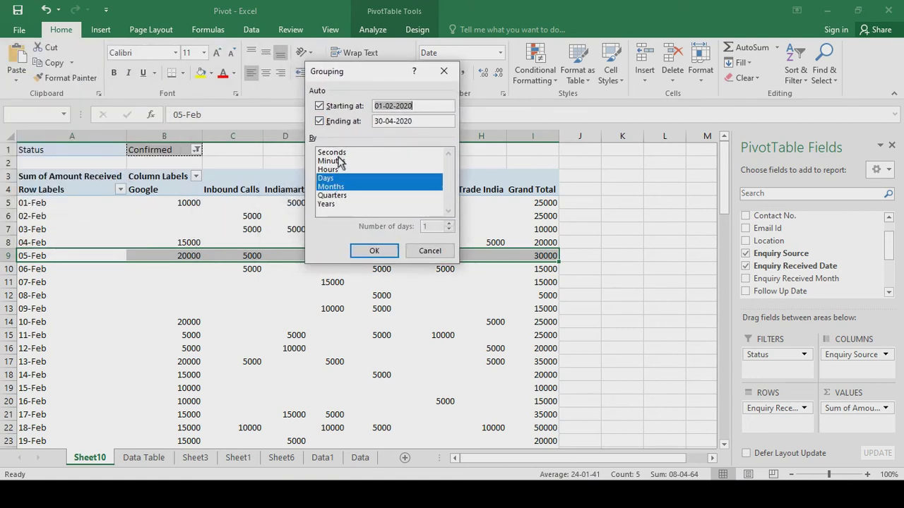
click(335, 205)
click(332, 196)
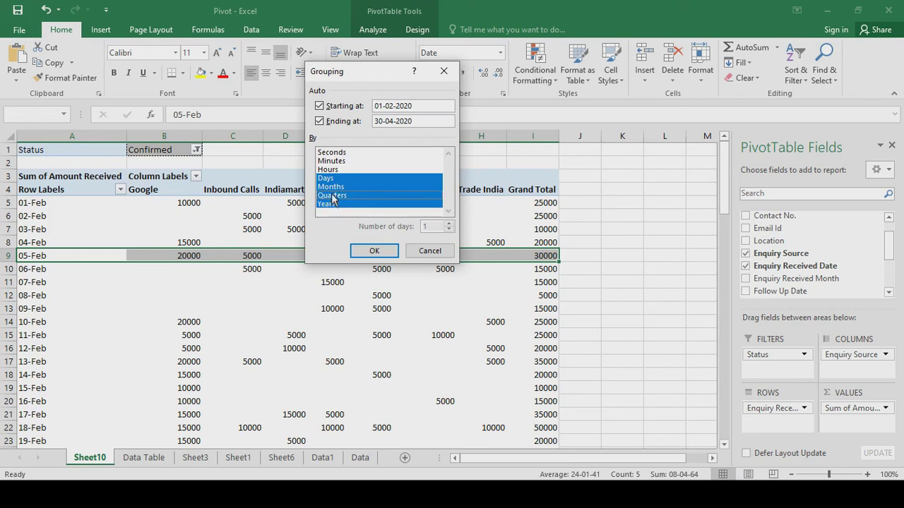
click(335, 180)
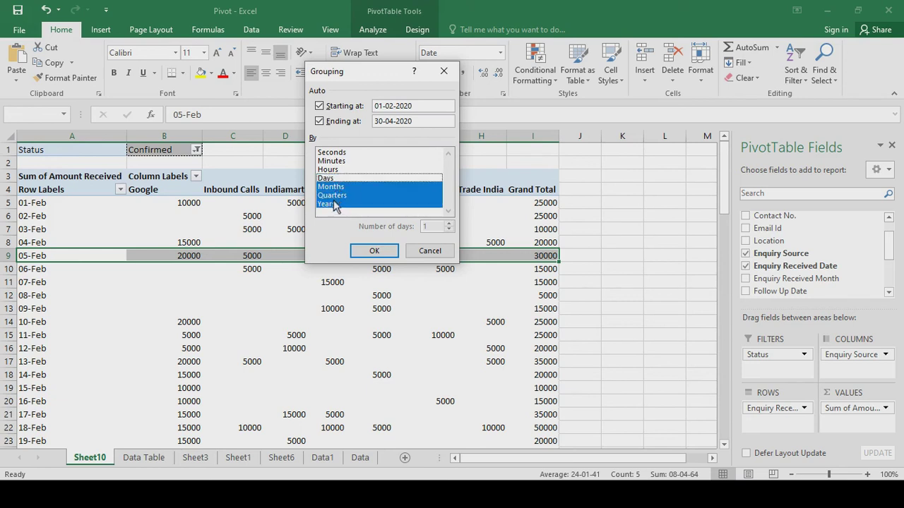
click(374, 252)
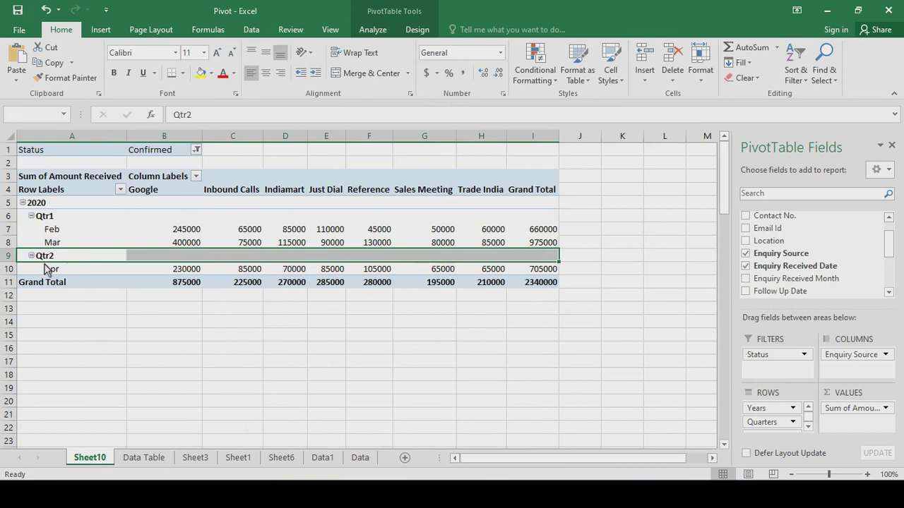
Step: Reopen the Enquiry Received Date grouping settings, deselect months, quarters and years, and choose days as the only grouping unit
right_click(45, 233)
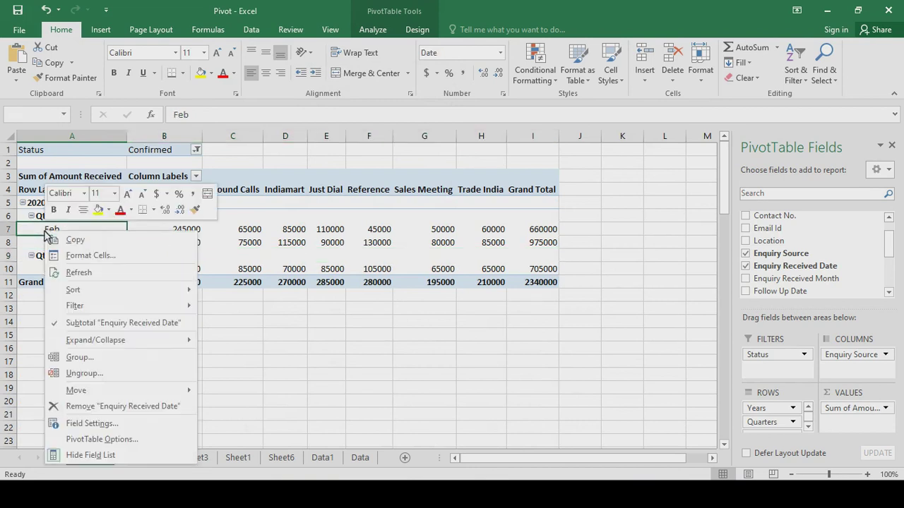
click(78, 358)
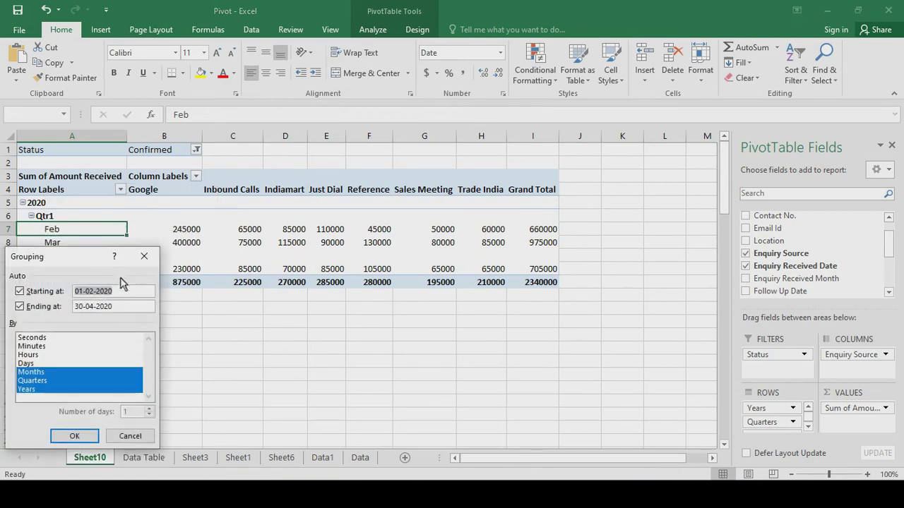
drag(81, 257, 452, 160)
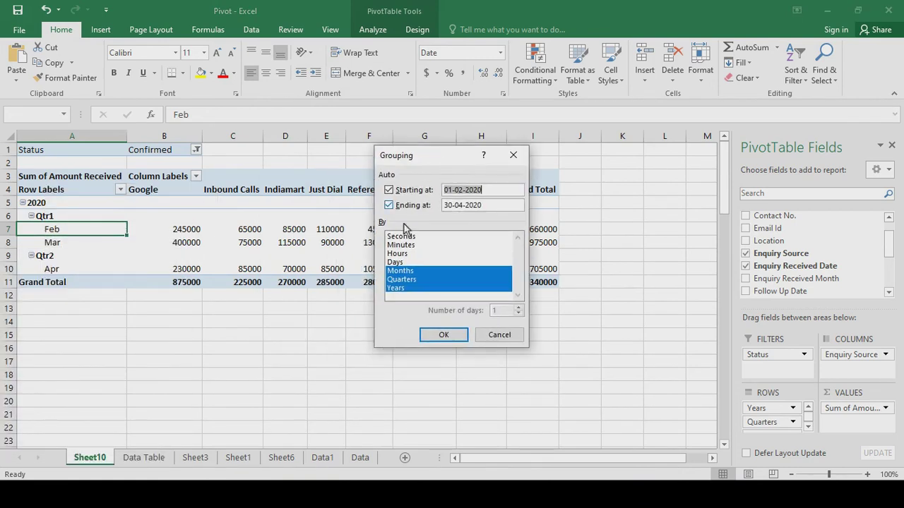
click(395, 262)
click(397, 263)
click(399, 271)
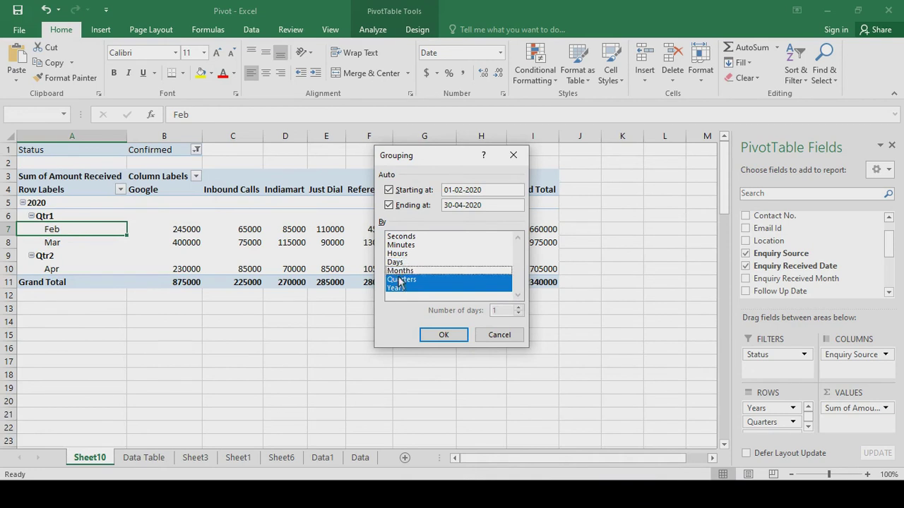
click(400, 279)
click(402, 288)
click(396, 263)
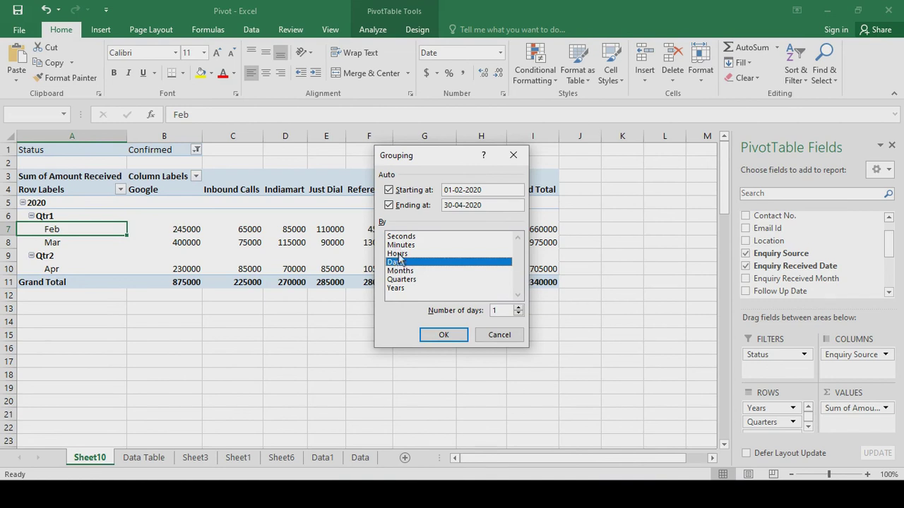
Step: Set the number of days per group to 7 and apply the grouping to the date row labels
click(401, 264)
click(402, 265)
drag(500, 311, 479, 310)
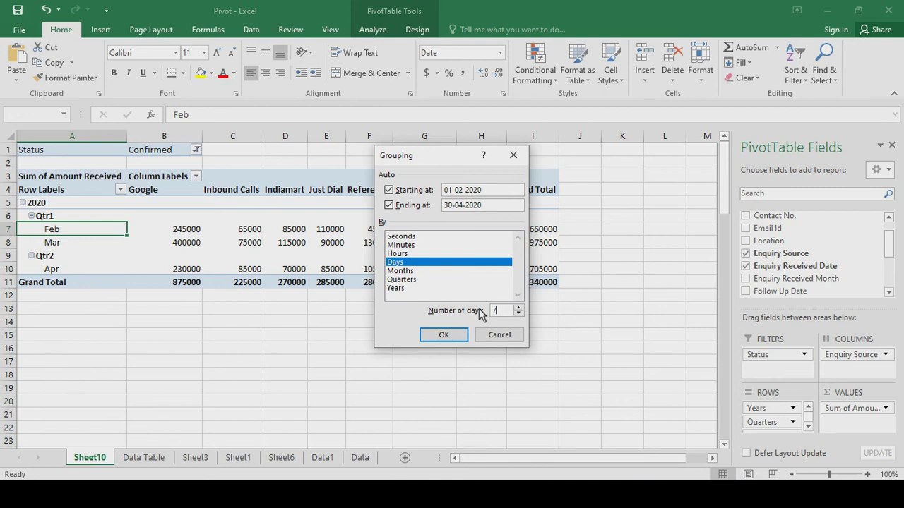
click(446, 335)
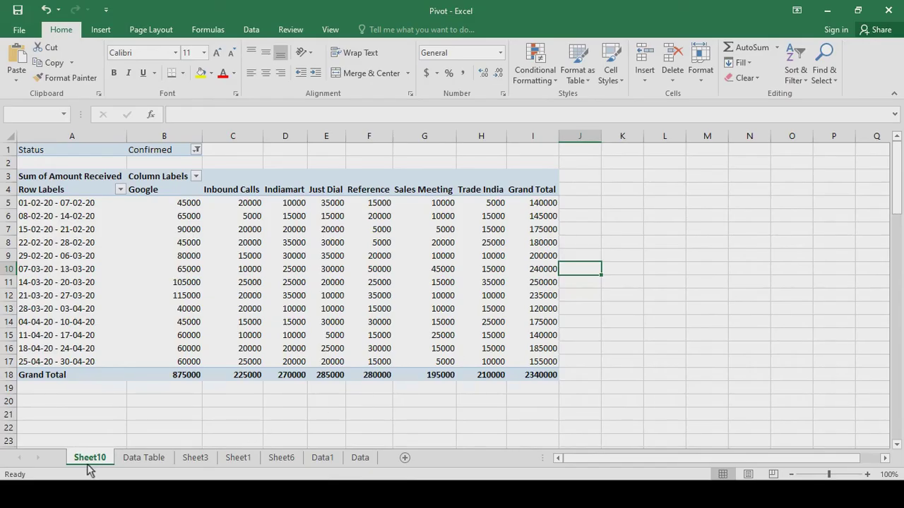
Step: Check the source records on the Data Table sheet, return to Sheet10 and refresh its pivot table
click(143, 458)
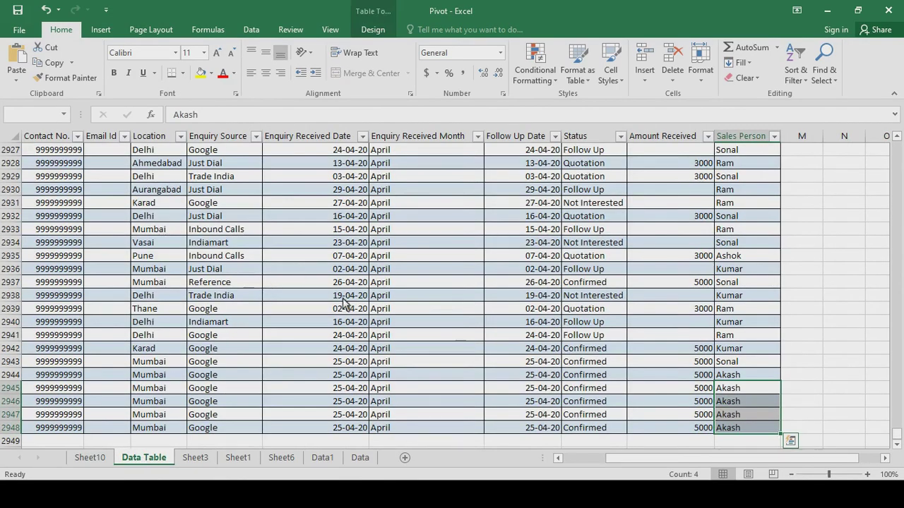
click(89, 459)
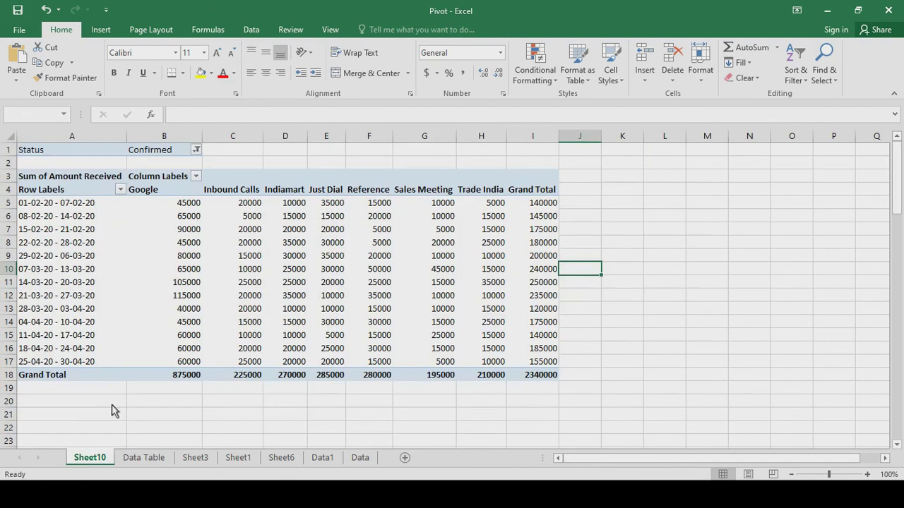
right_click(249, 232)
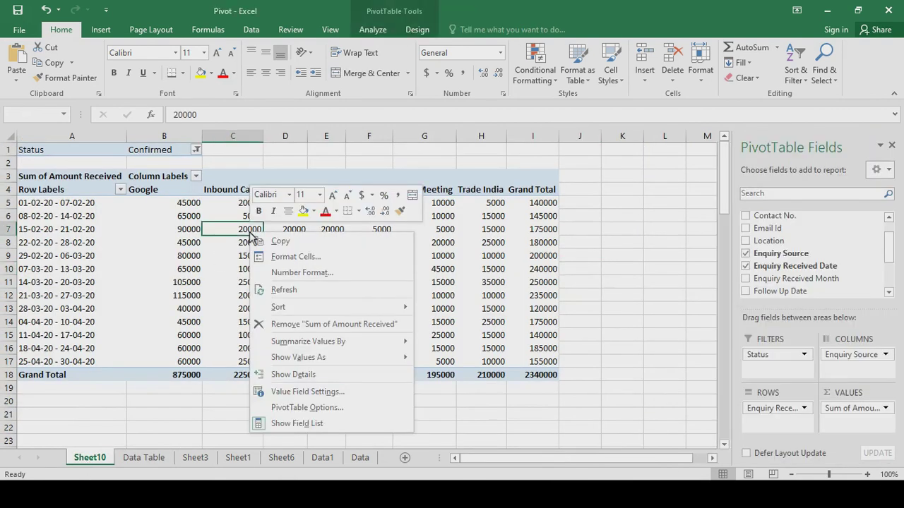
click(284, 290)
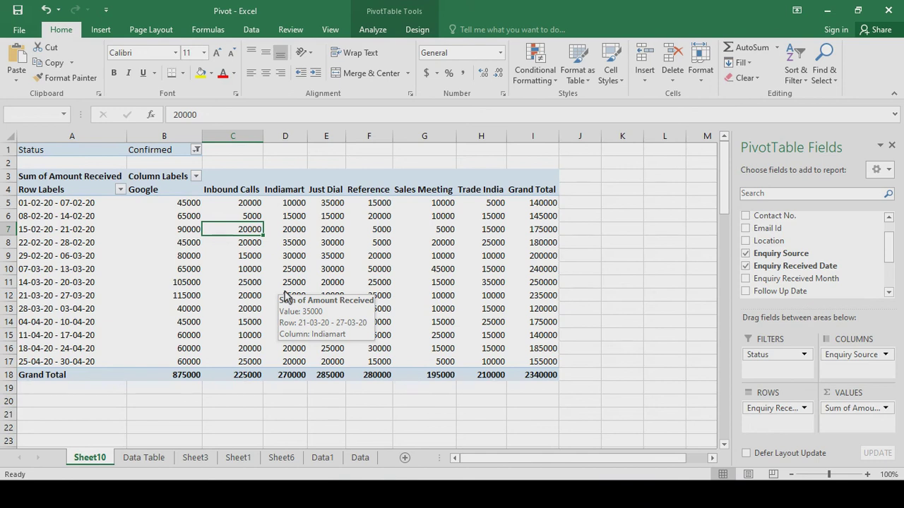
Step: Set the pivot table's data options to refresh data when opening the file and accept the options
right_click(246, 235)
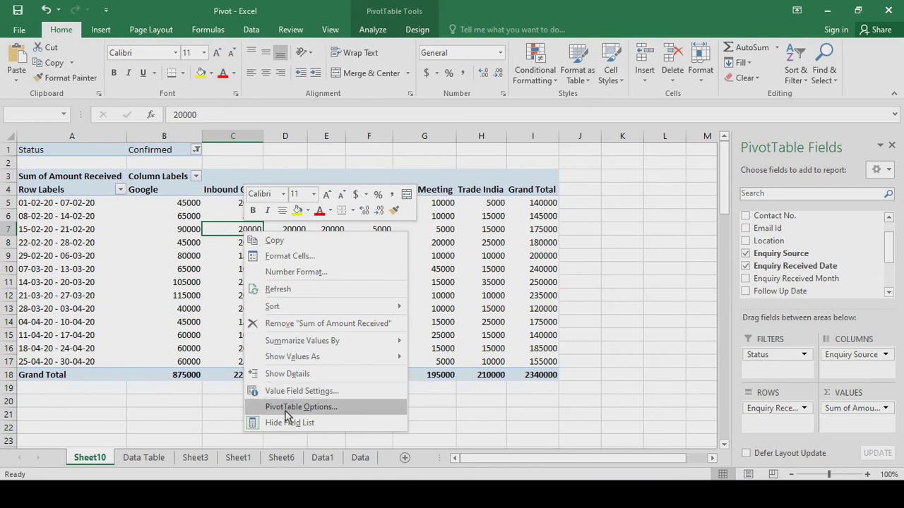
click(350, 408)
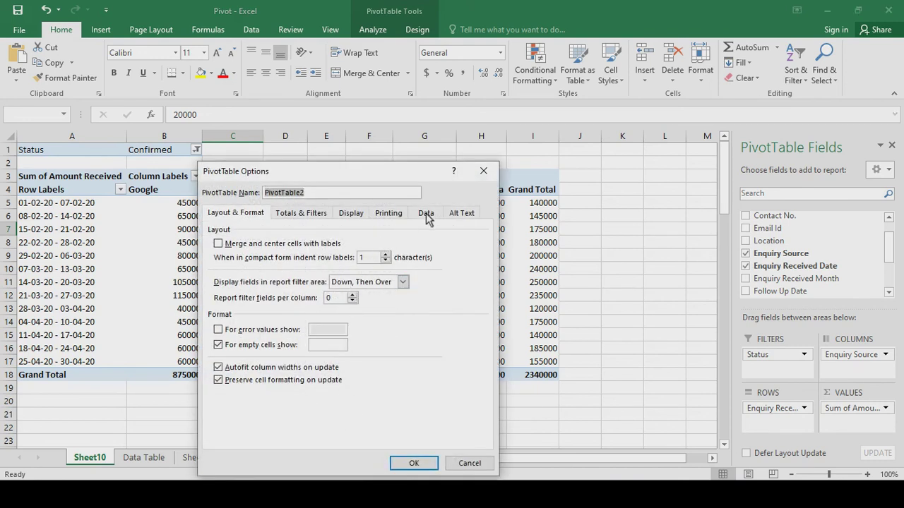
click(427, 215)
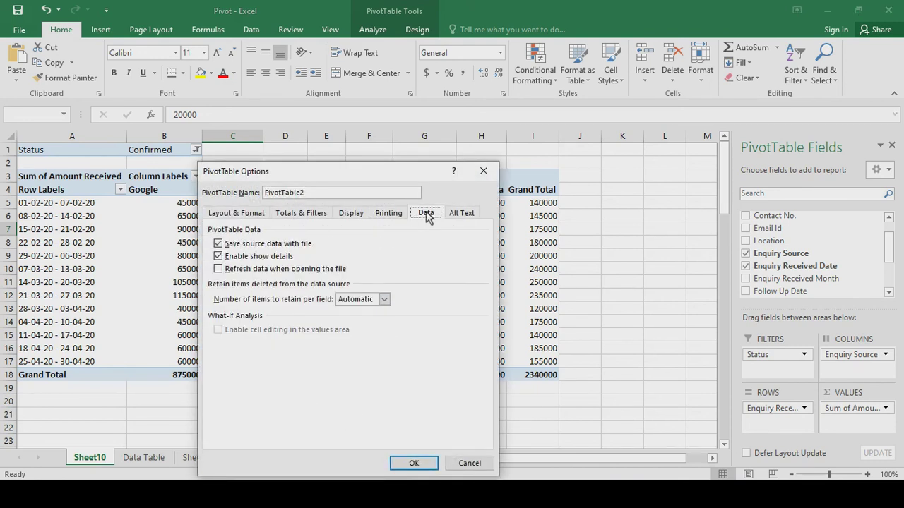
click(218, 272)
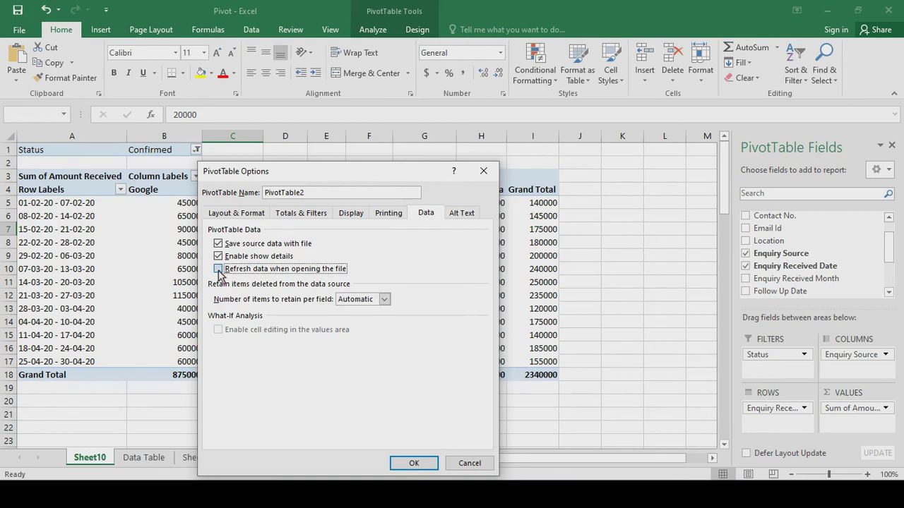
click(412, 463)
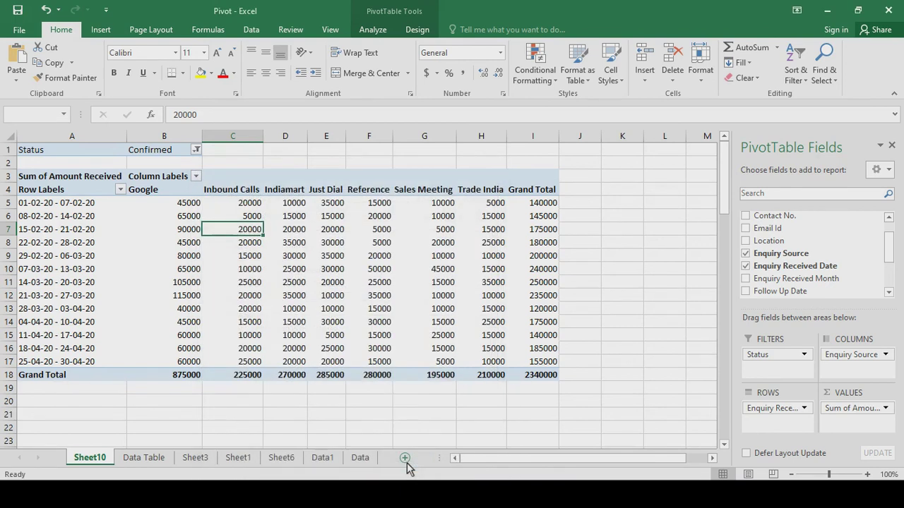
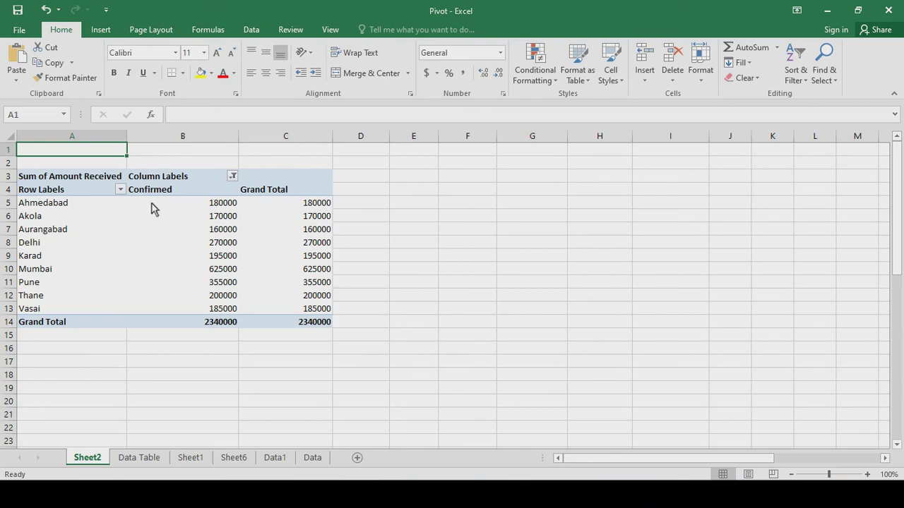
Step: Filter the locations in the Sheet2 pivot table to the top 5 items by Sum of Amount Received
click(120, 191)
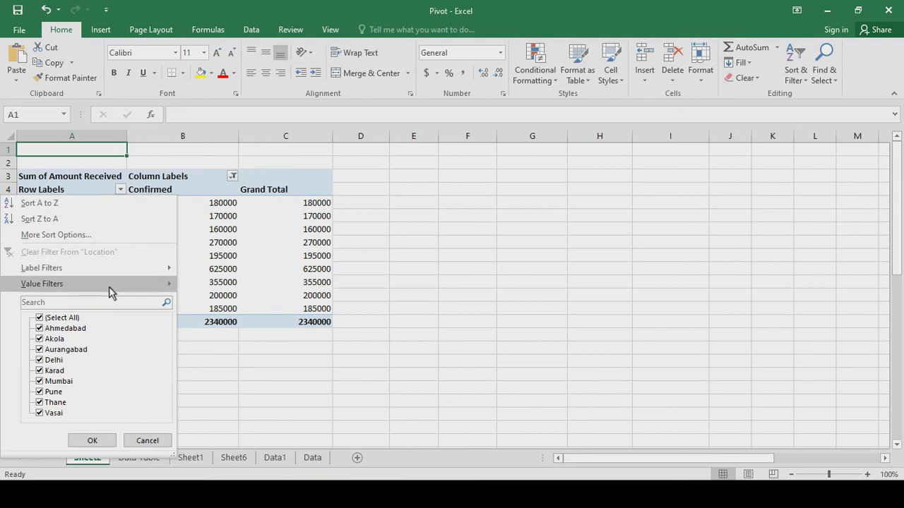
mouse_move(111, 285)
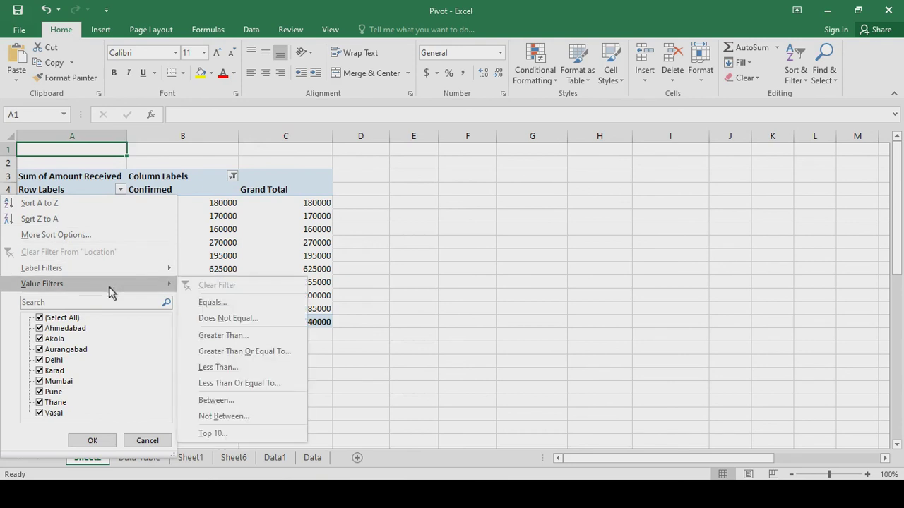
click(220, 435)
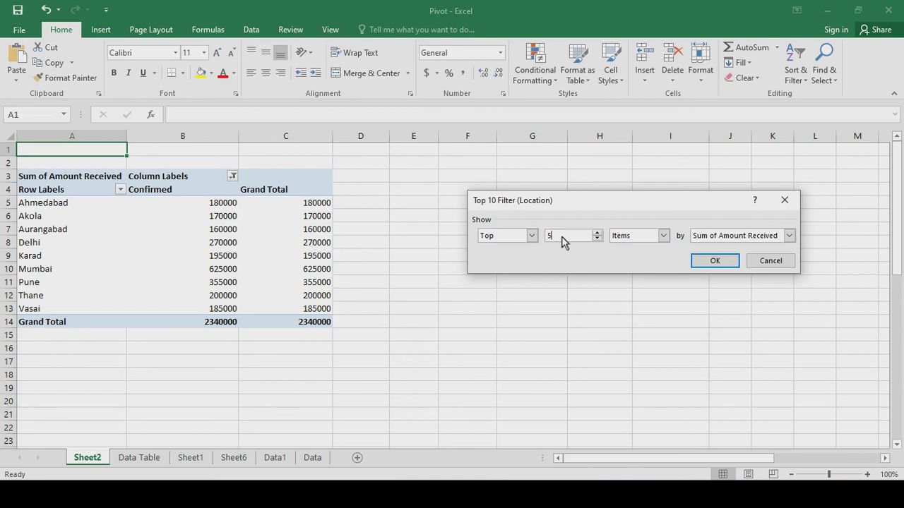
click(716, 261)
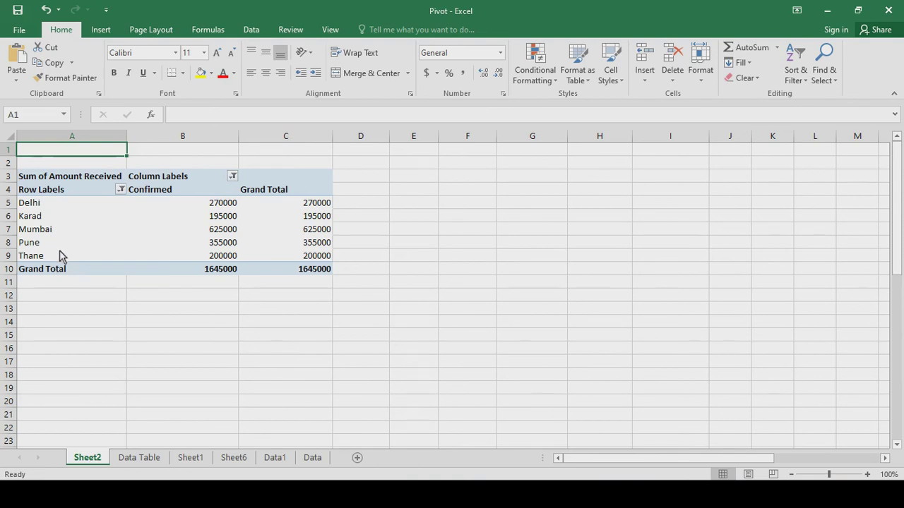
Step: Change the Location value filter to show the bottom 5 items by Sum of Amount Received
click(120, 189)
mouse_move(127, 284)
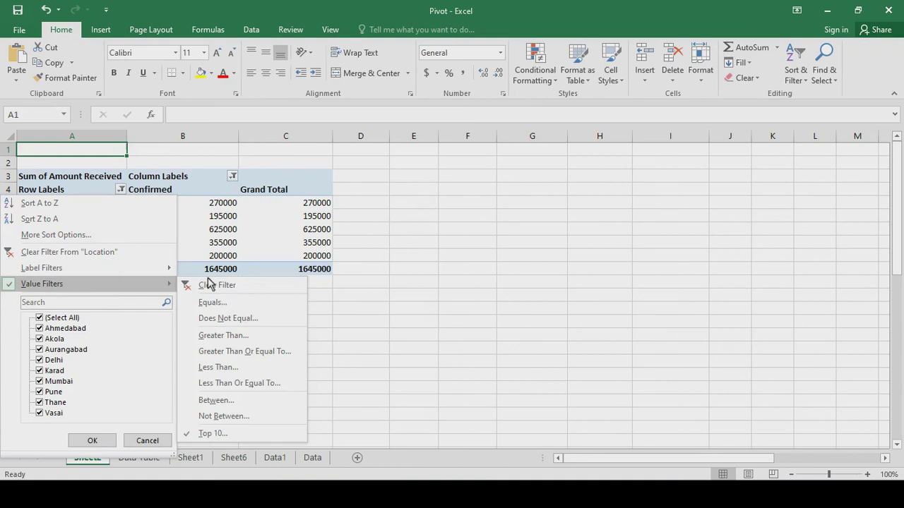
click(215, 432)
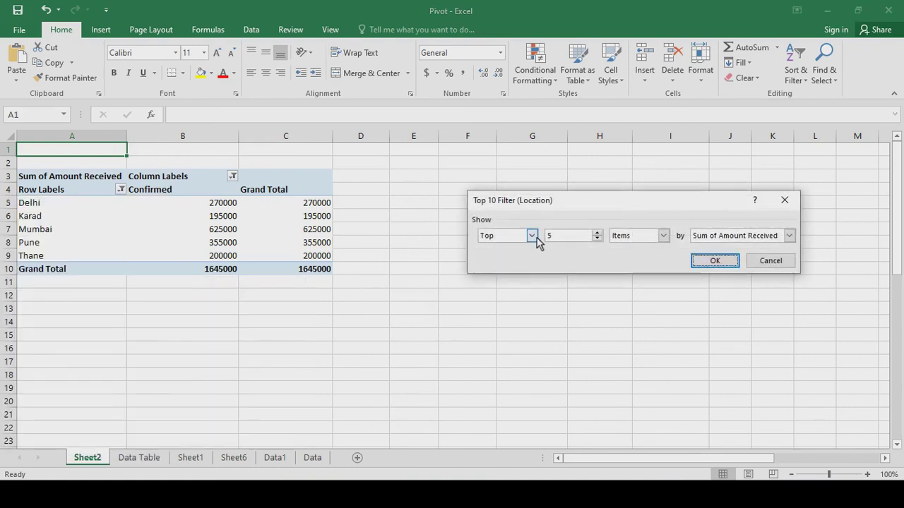
click(533, 237)
click(501, 257)
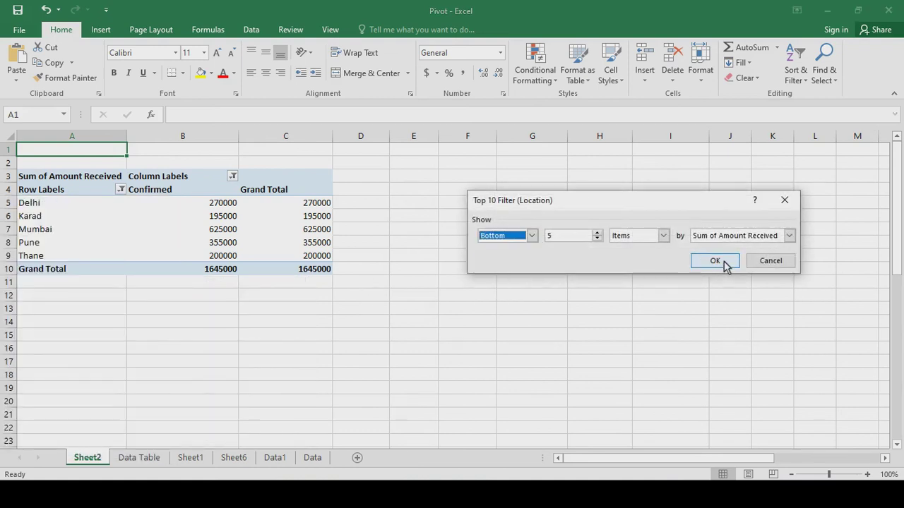
click(723, 262)
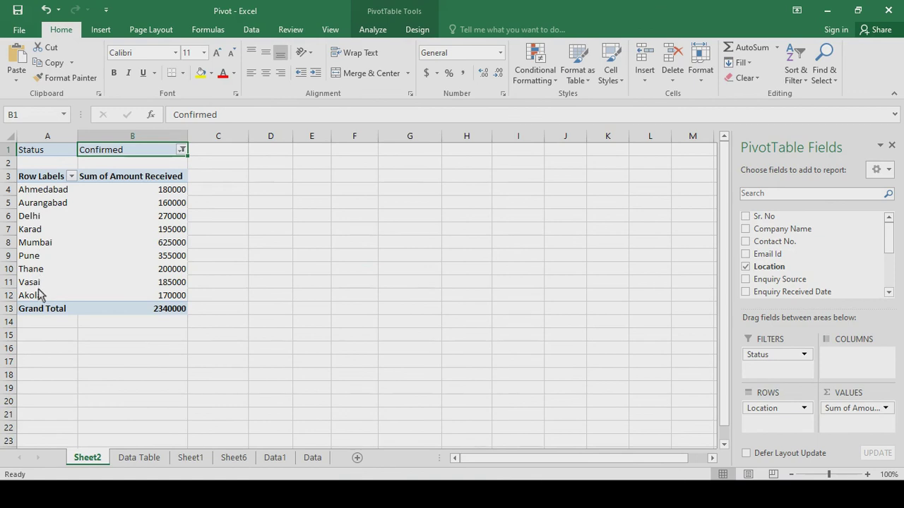
Step: Apply a label filter to the row labels that shows only locations beginning with A
click(156, 195)
drag(155, 196, 150, 291)
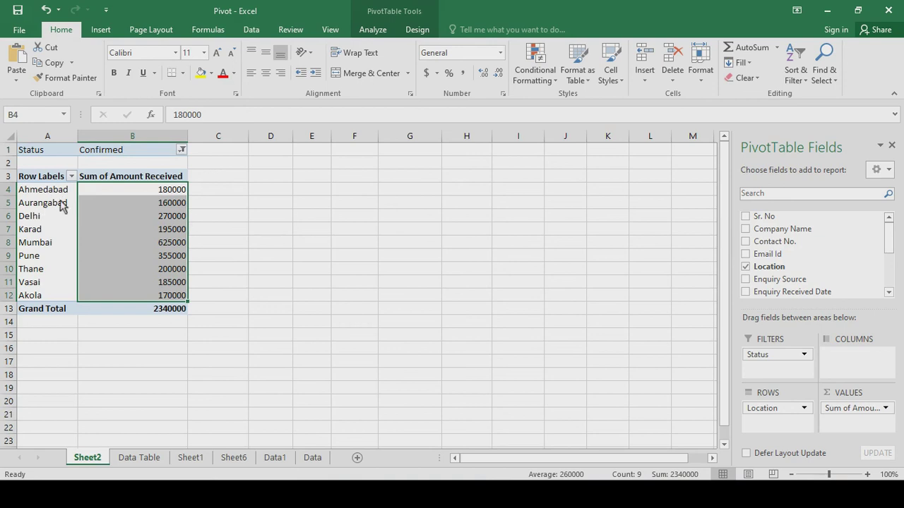
click(72, 178)
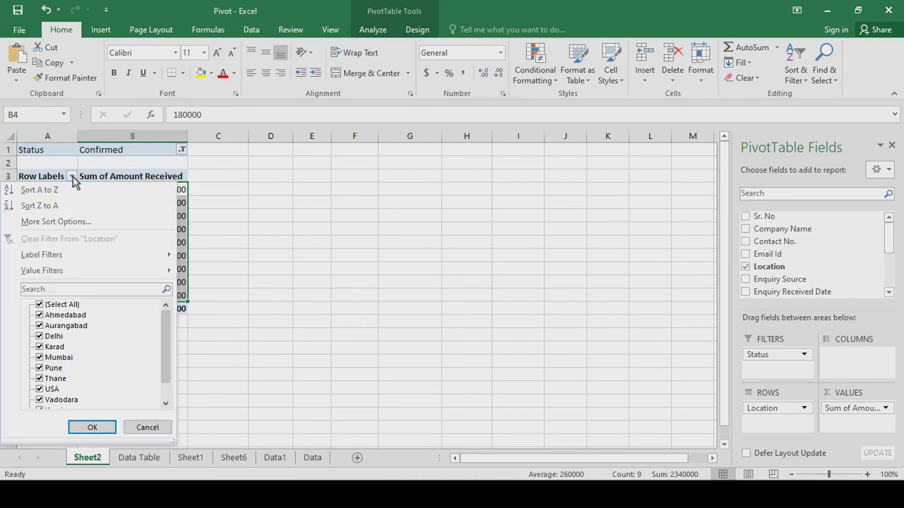
mouse_move(73, 253)
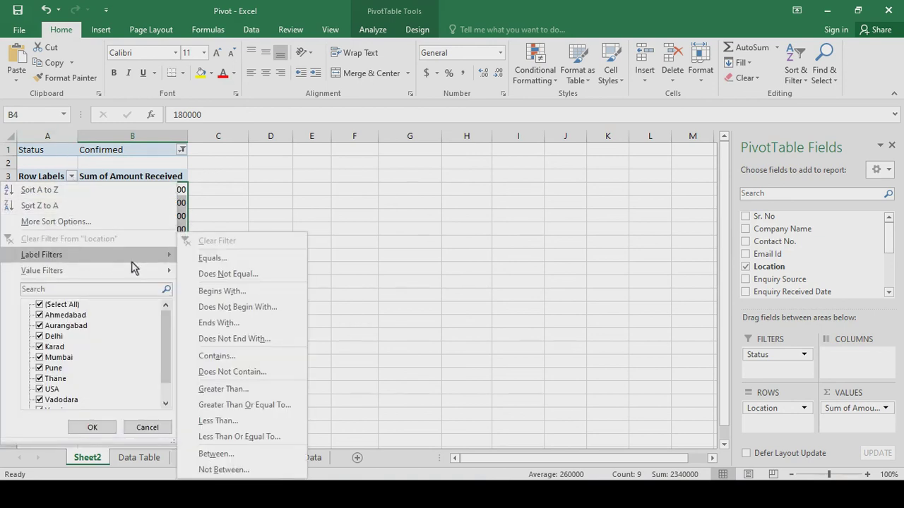
click(232, 292)
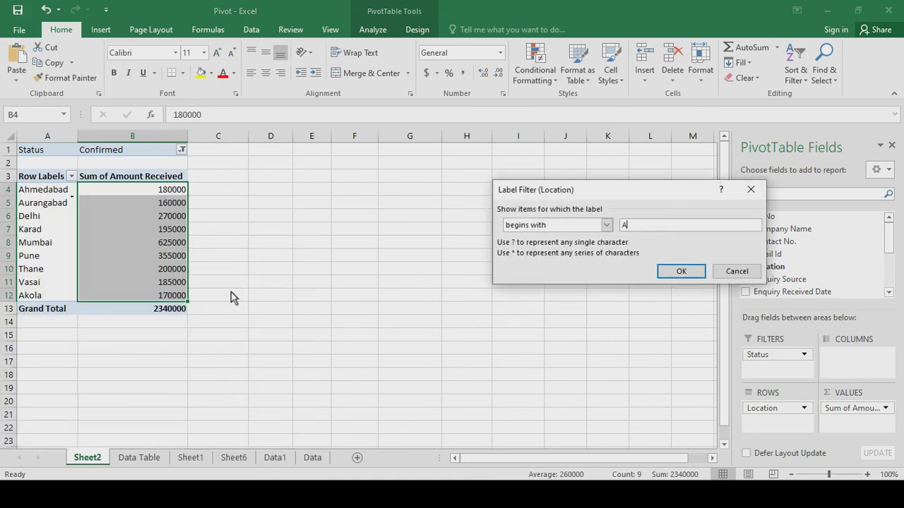
click(674, 272)
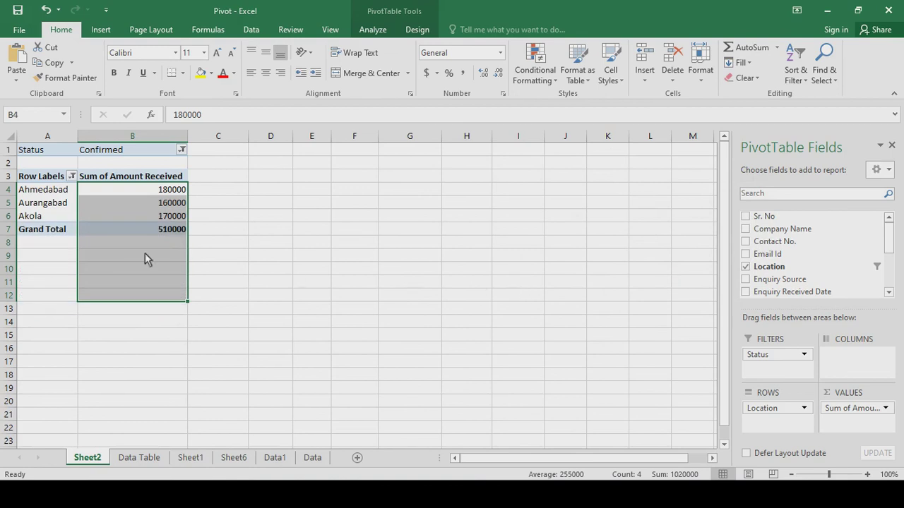
click(64, 270)
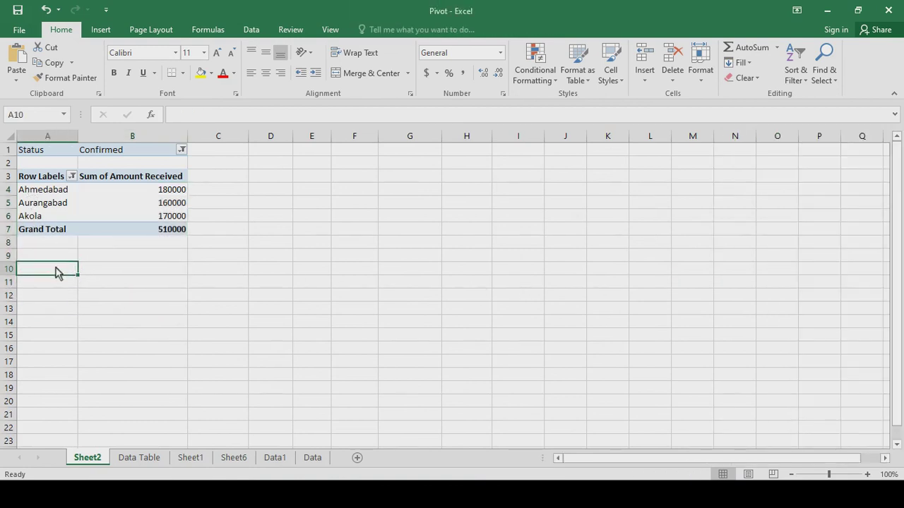
Step: Apply a value filter showing locations whose Sum of Amount Received is greater than 170000
mouse_move(75, 181)
click(71, 176)
mouse_move(73, 273)
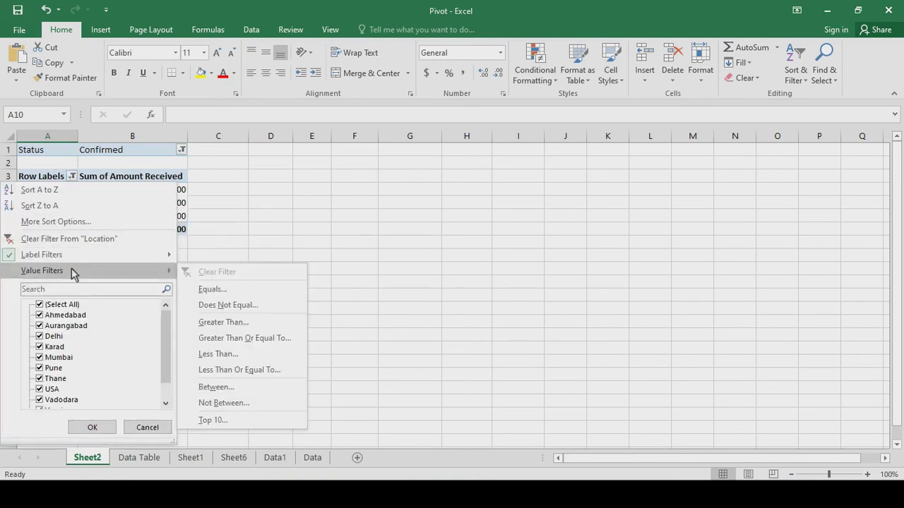
click(224, 322)
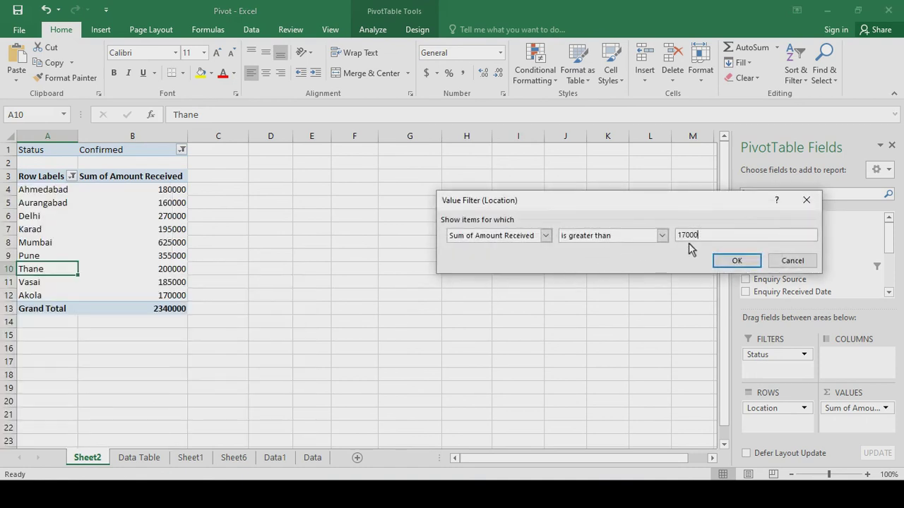
click(744, 262)
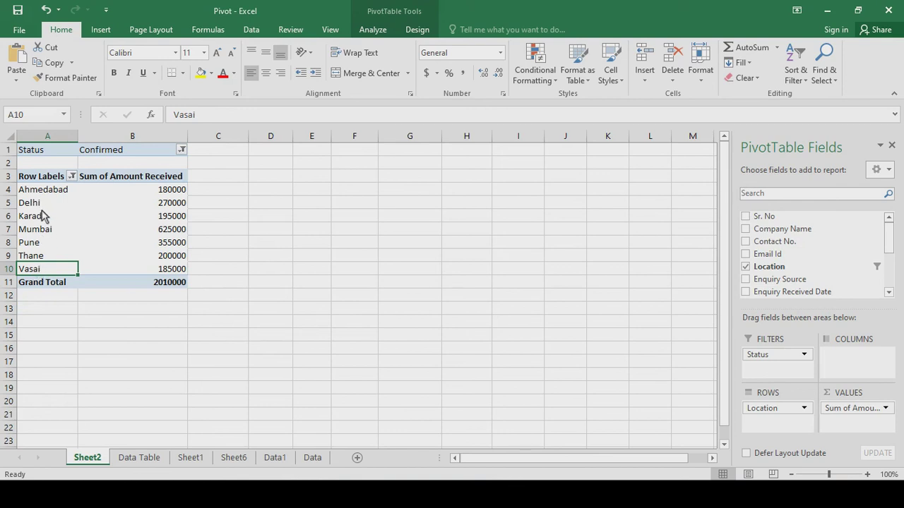
Step: Enable multiple filters per field in the options of the Sheet2 pivot table
right_click(125, 217)
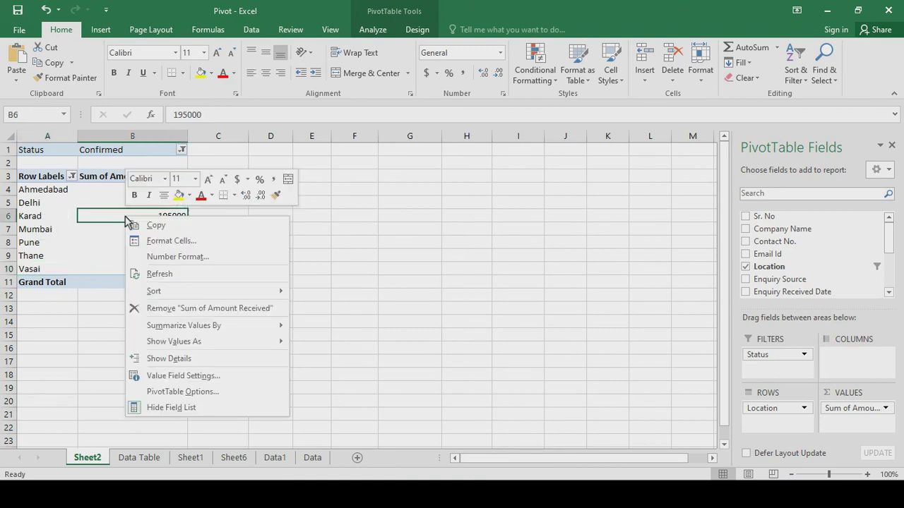
click(189, 394)
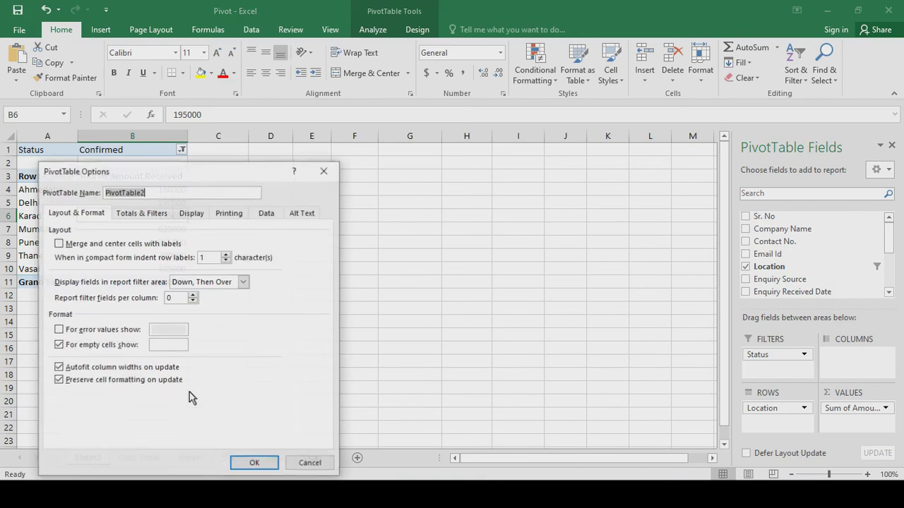
click(150, 216)
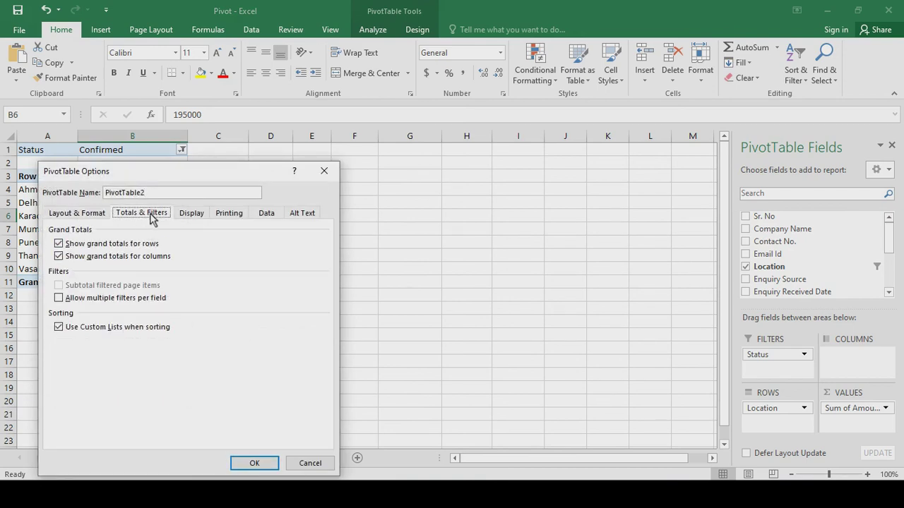
click(60, 298)
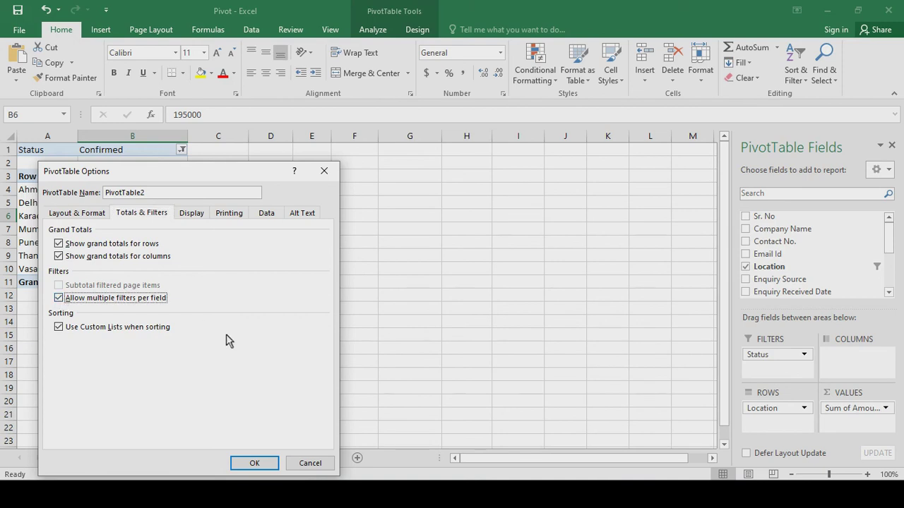
click(254, 461)
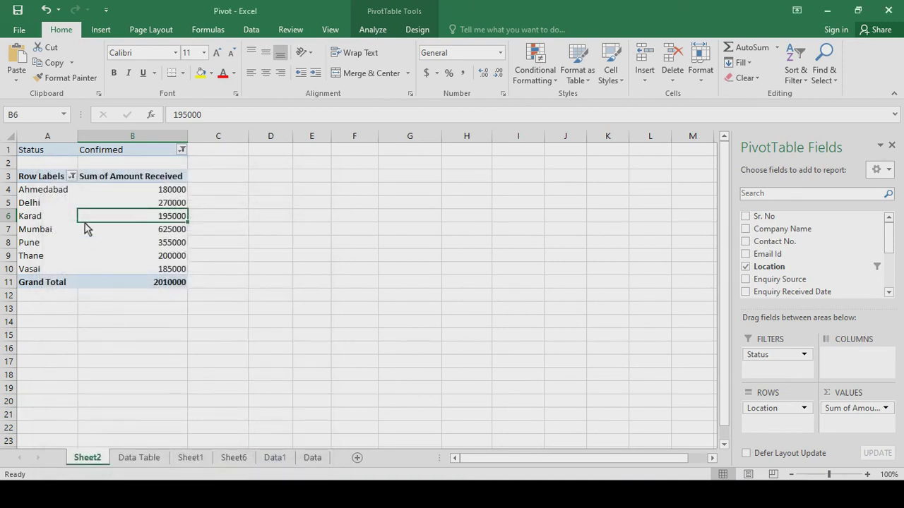
Step: Clear the existing Location filter and apply a label filter showing only locations that begin with A
click(72, 177)
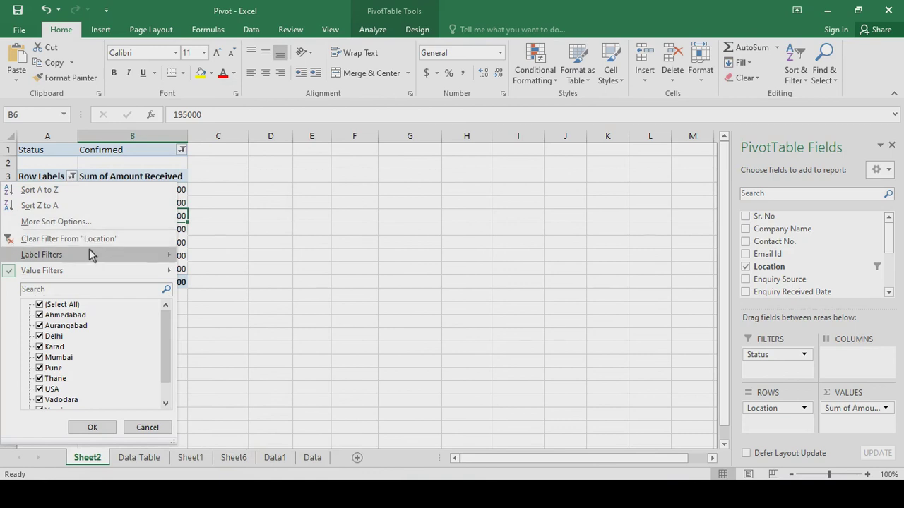
mouse_move(90, 251)
click(69, 239)
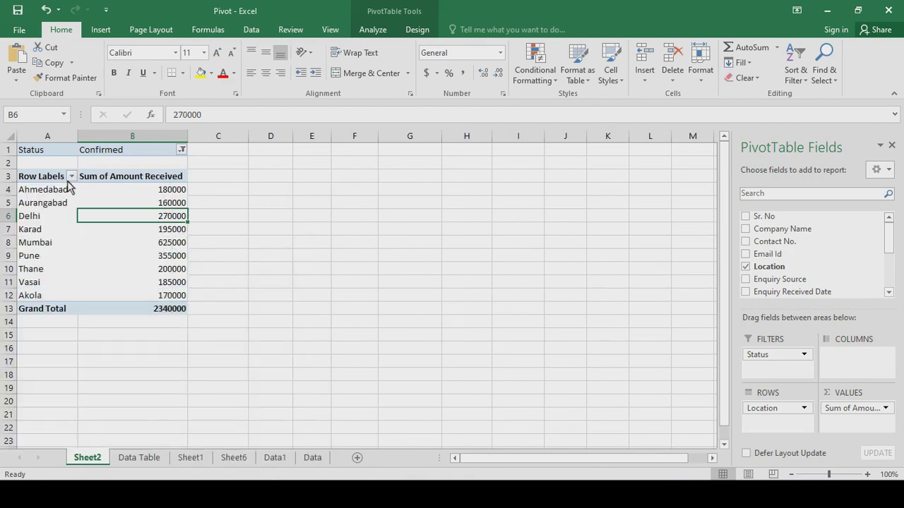
click(71, 177)
mouse_move(99, 256)
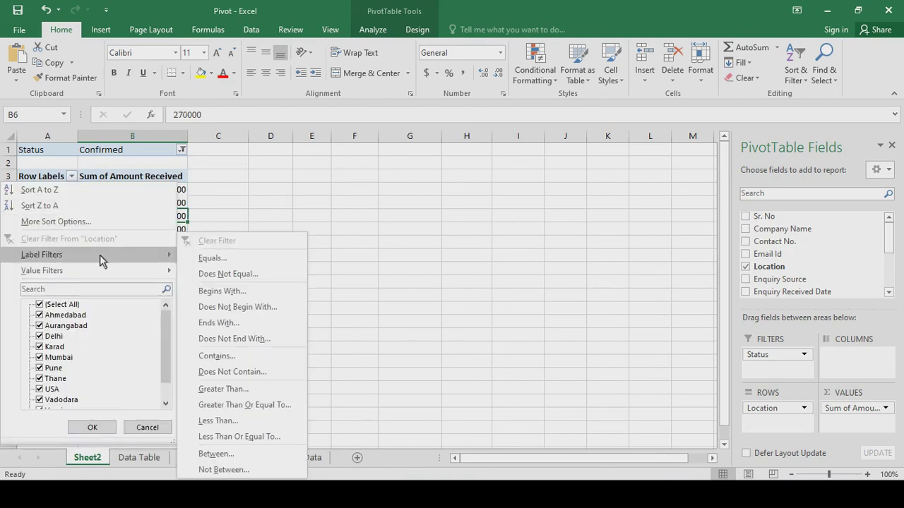
click(220, 291)
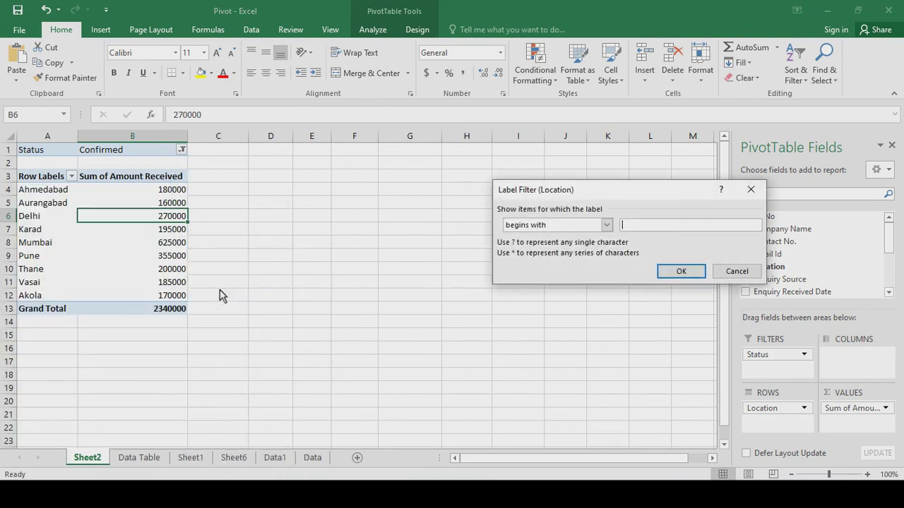
text(A)
click(688, 274)
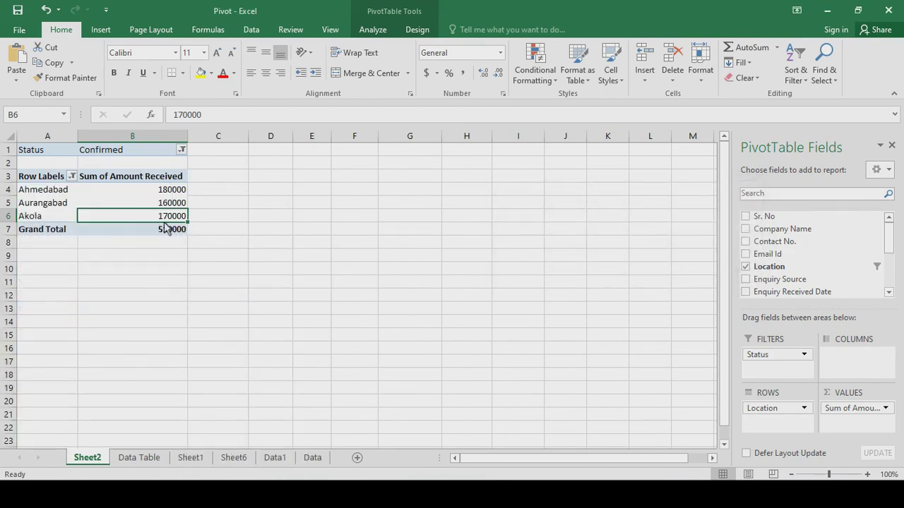
Step: Add a value filter on Location for Sum of Amount Received greater than 170000, alongside the label filter
click(72, 177)
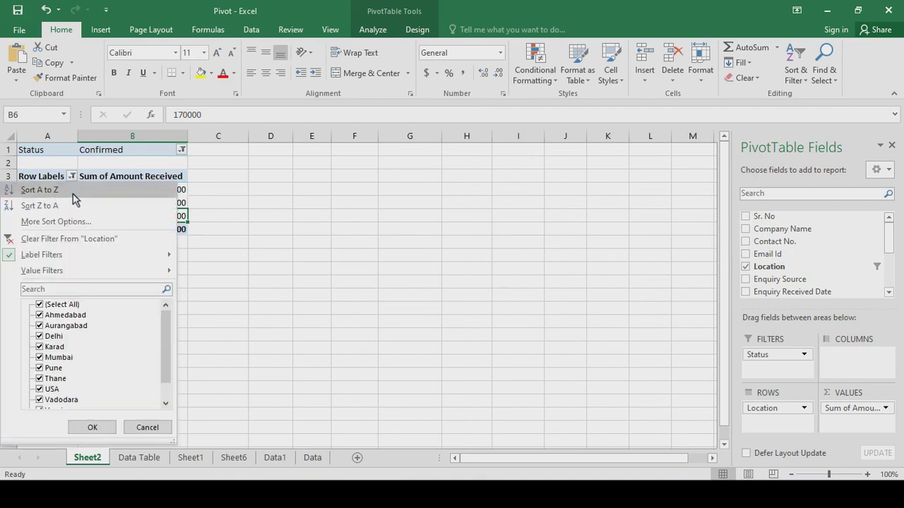
mouse_move(86, 272)
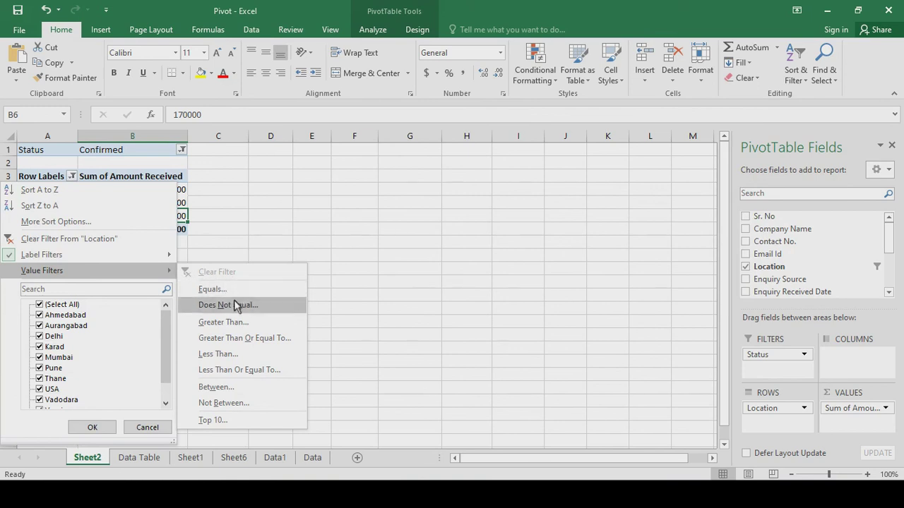
click(233, 323)
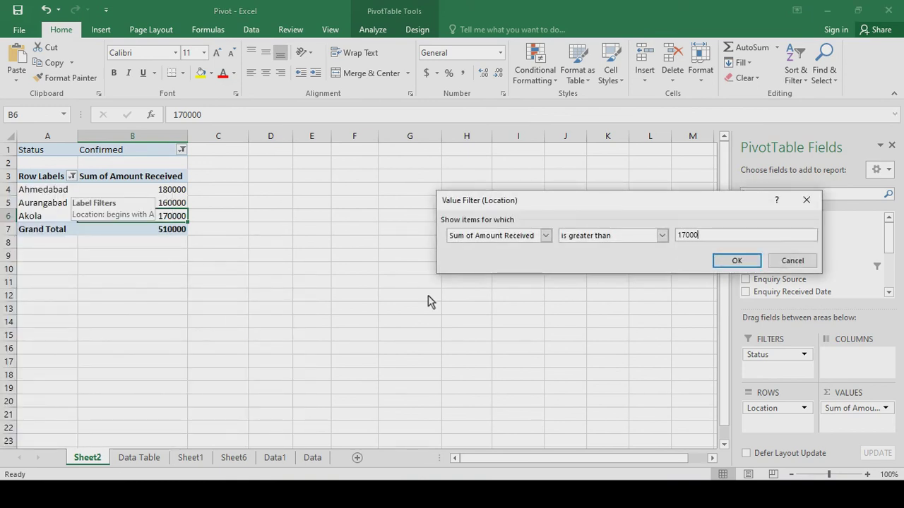
click(745, 261)
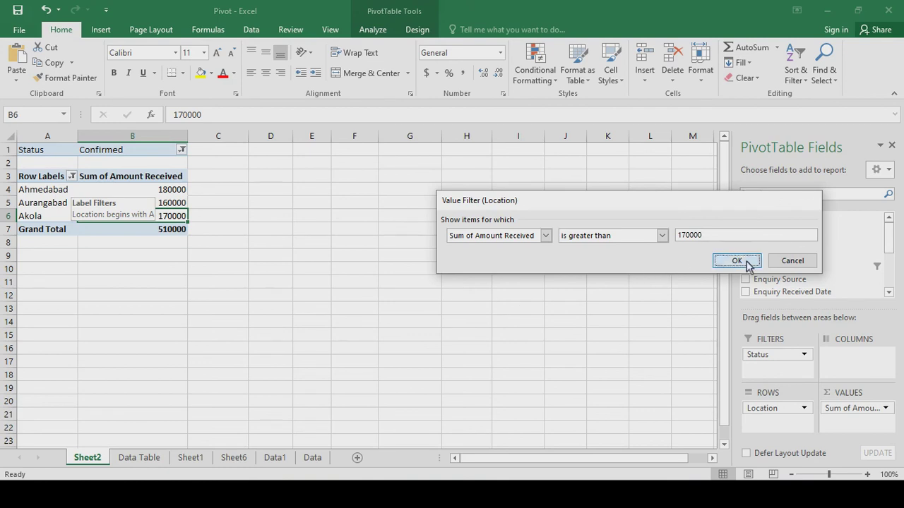